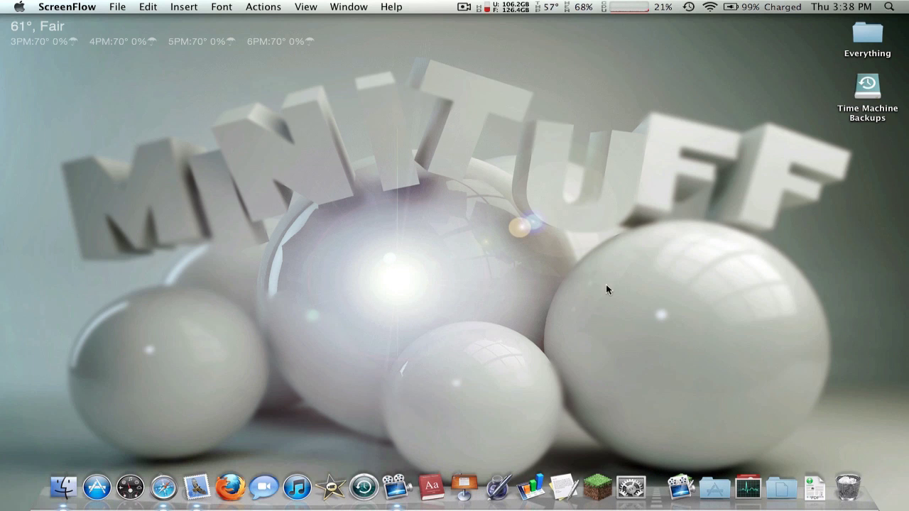
Step: Move the Server - Minituff (1.2.2) folder out of the Everything folder onto the desktop and clean up the desktop icons
{"action": "left_click", "coordinate": [810, 168]}
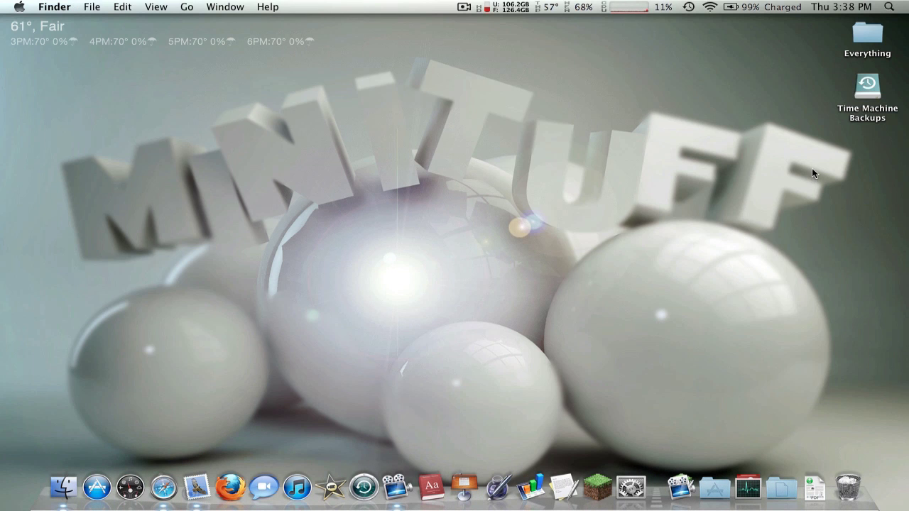
{"action": "double_click", "coordinate": [872, 39]}
{"action": "left_click_drag", "start_coordinate": [446, 420], "coordinate": [877, 176]}
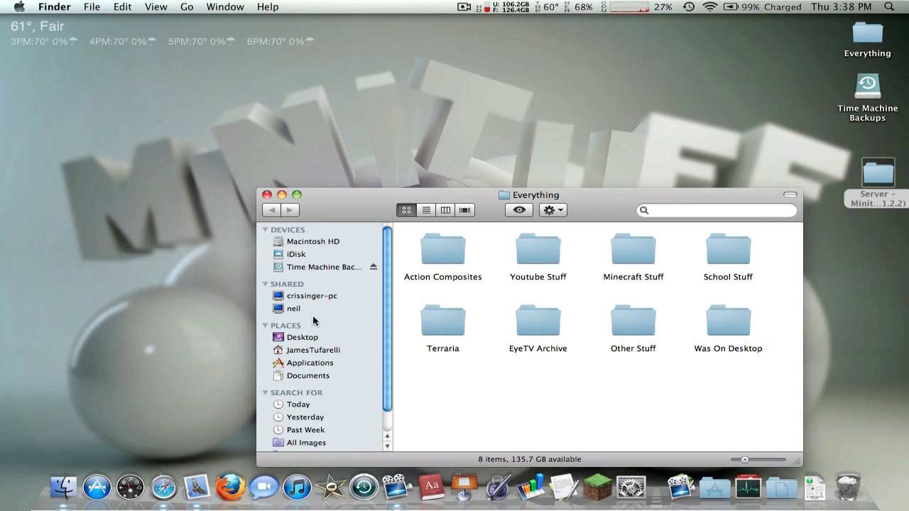
{"action": "left_click", "coordinate": [267, 194]}
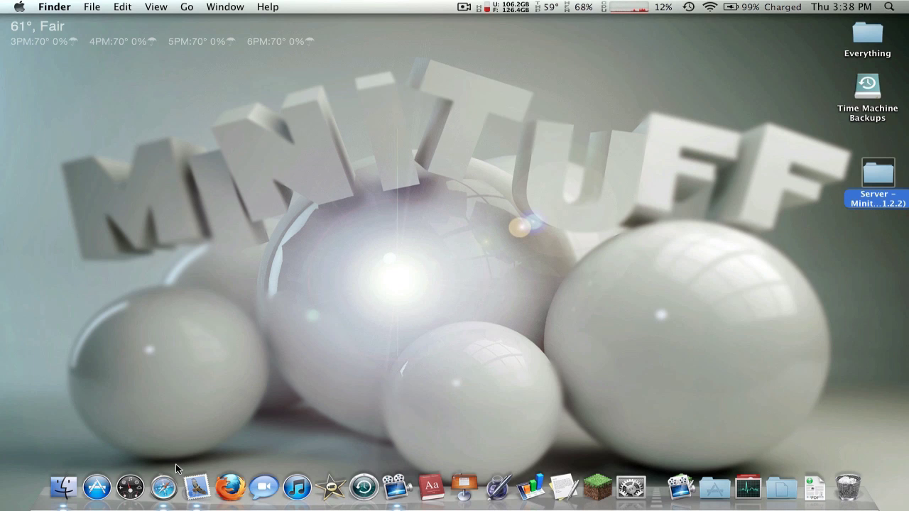
{"action": "right_click", "coordinate": [834, 172]}
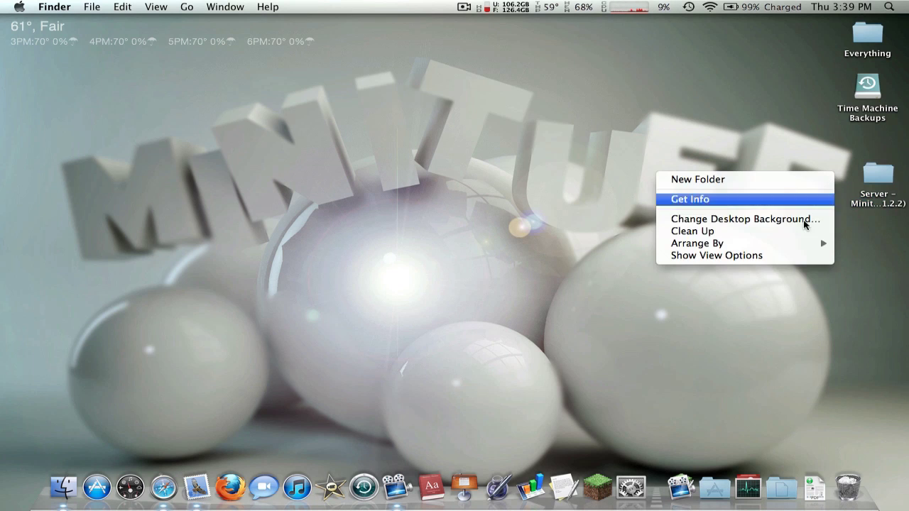
{"action": "left_click", "coordinate": [761, 232]}
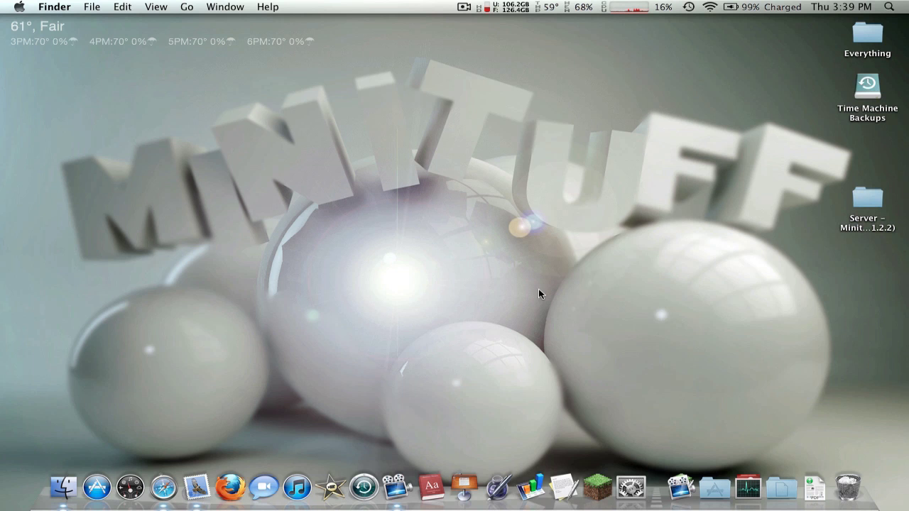
Step: View the LogMeIn Hamachi download page in Safari and minimize the browser window
{"action": "left_click", "coordinate": [149, 469]}
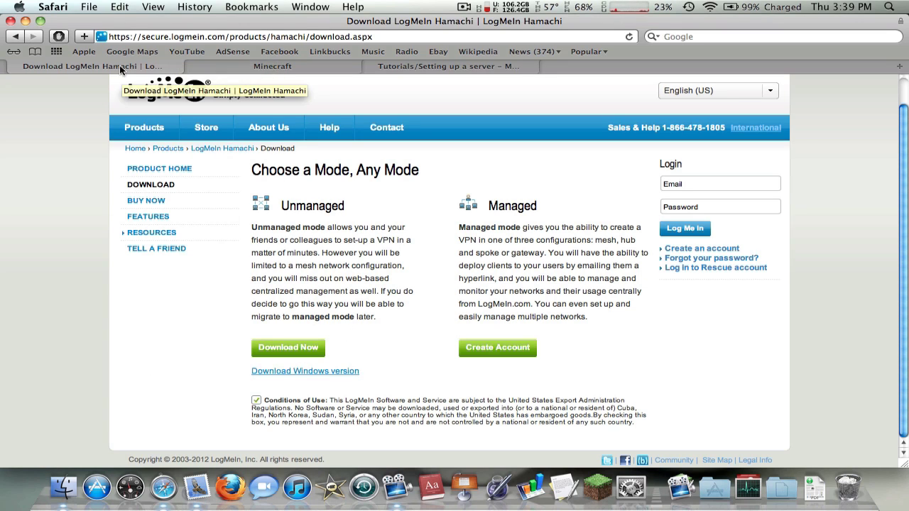
{"action": "left_click", "coordinate": [25, 21]}
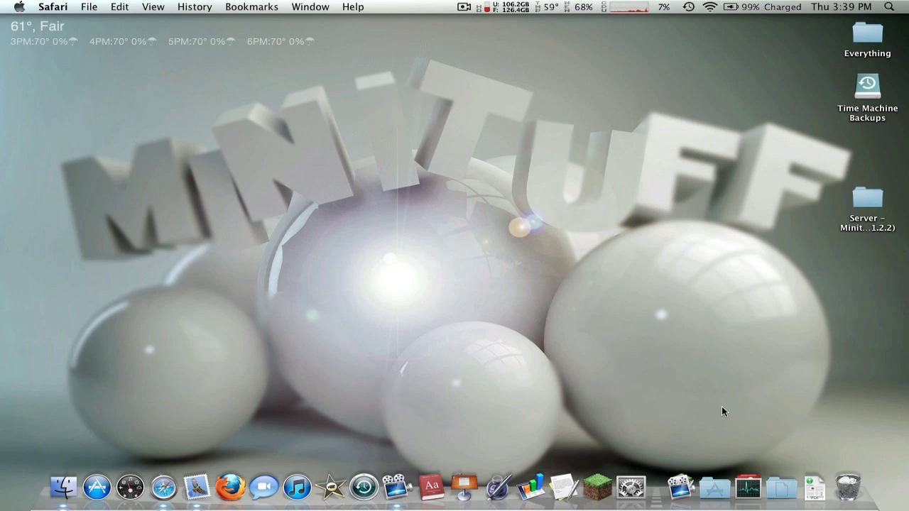
Step: Launch LogMeIn Hamachi and power it on to bring the client online
{"action": "left_click", "coordinate": [687, 490]}
{"action": "left_click", "coordinate": [817, 291]}
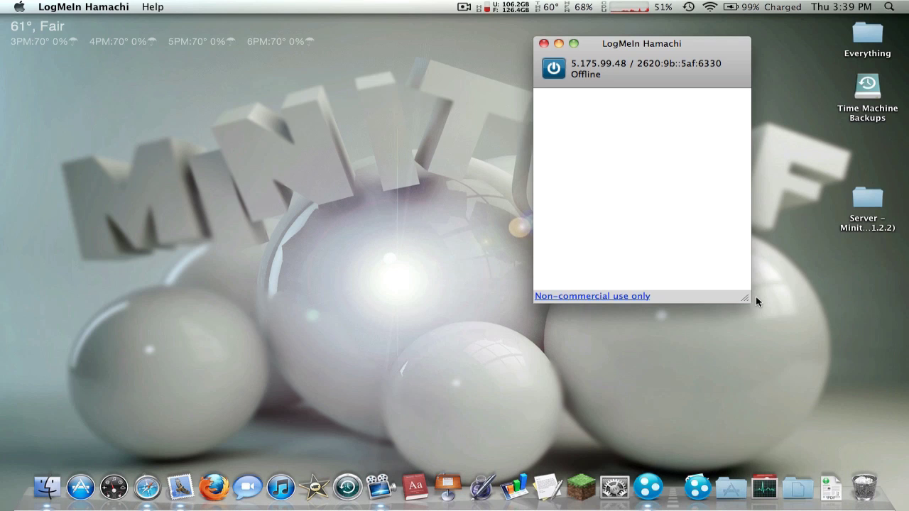
{"action": "left_click", "coordinate": [544, 70]}
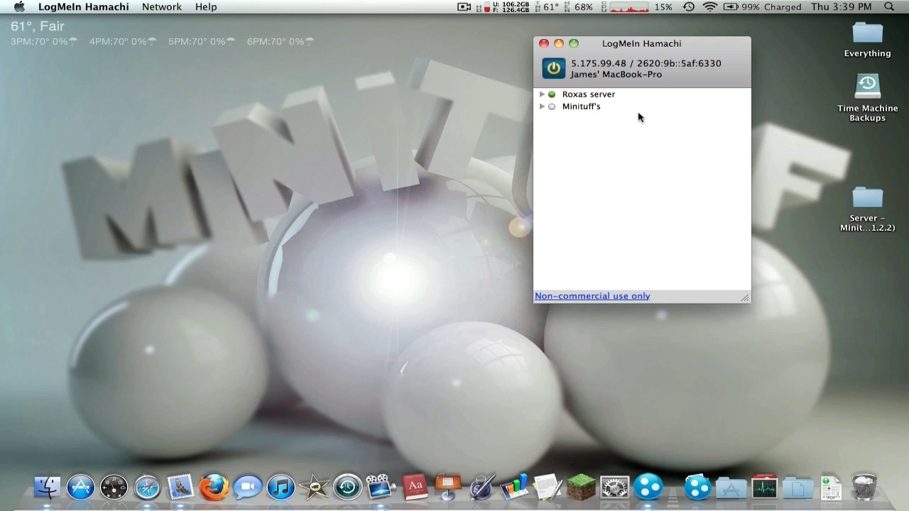
Step: Start a new client-owned network with the ID Minituff Vid and enter a network password
{"action": "mouse_move", "coordinate": [638, 100]}
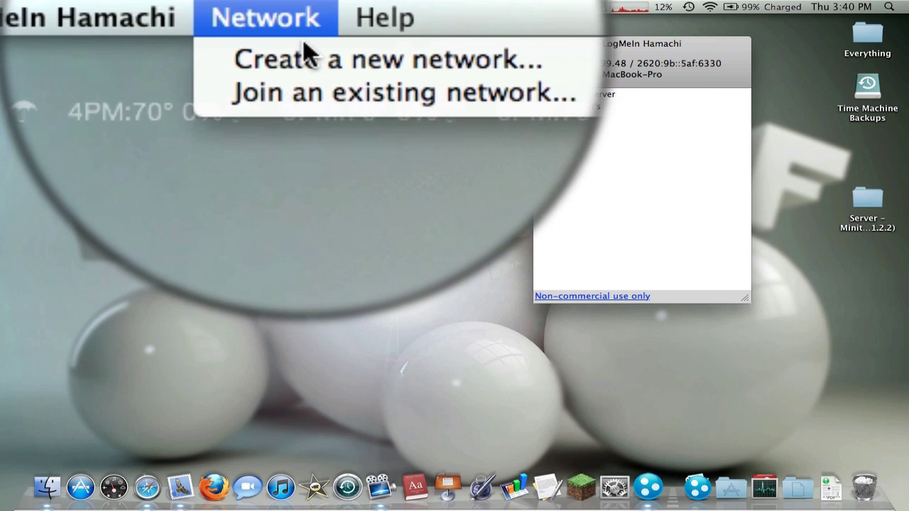
{"action": "left_click", "coordinate": [305, 59]}
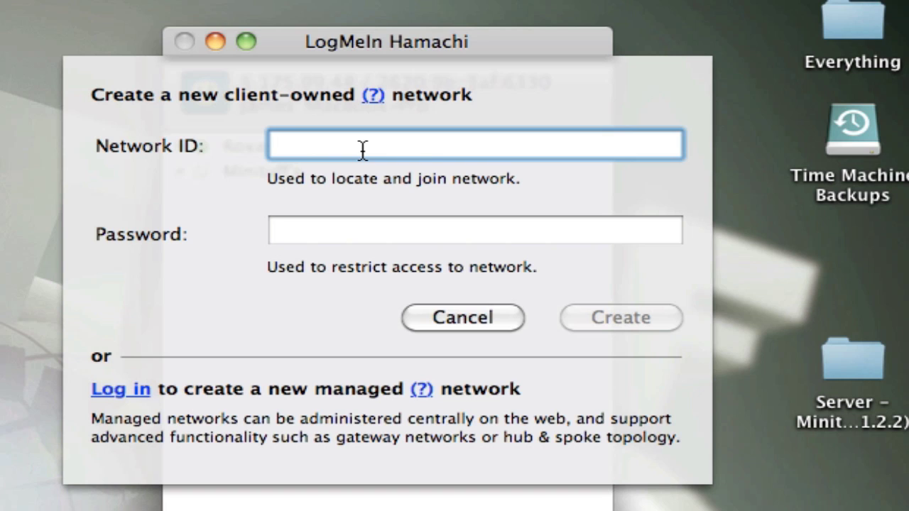
{"action": "type", "text": "M"}
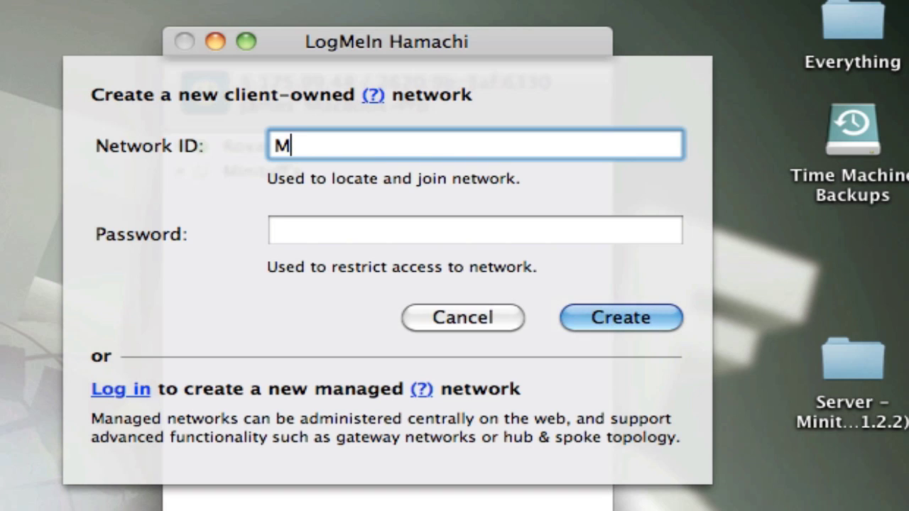
{"action": "type", "text": "inituff "}
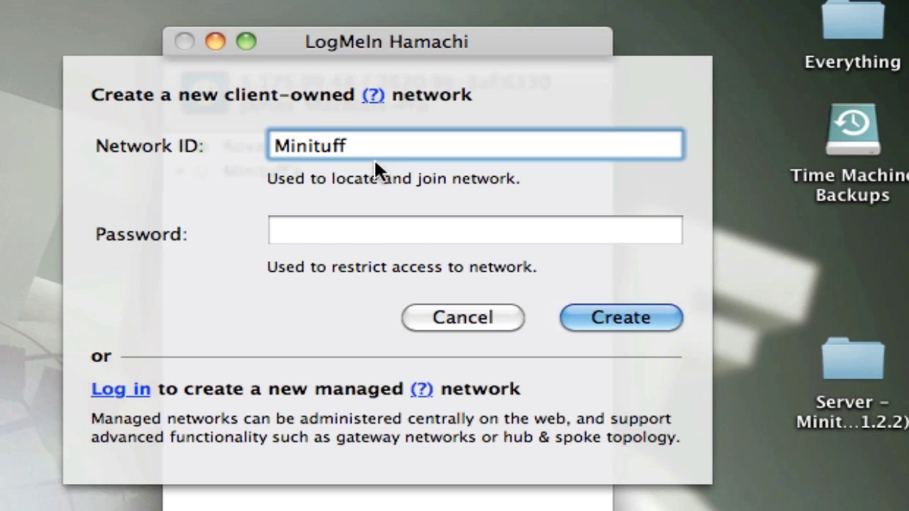
{"action": "type", "text": "Vid"}
{"action": "left_click", "coordinate": [404, 227]}
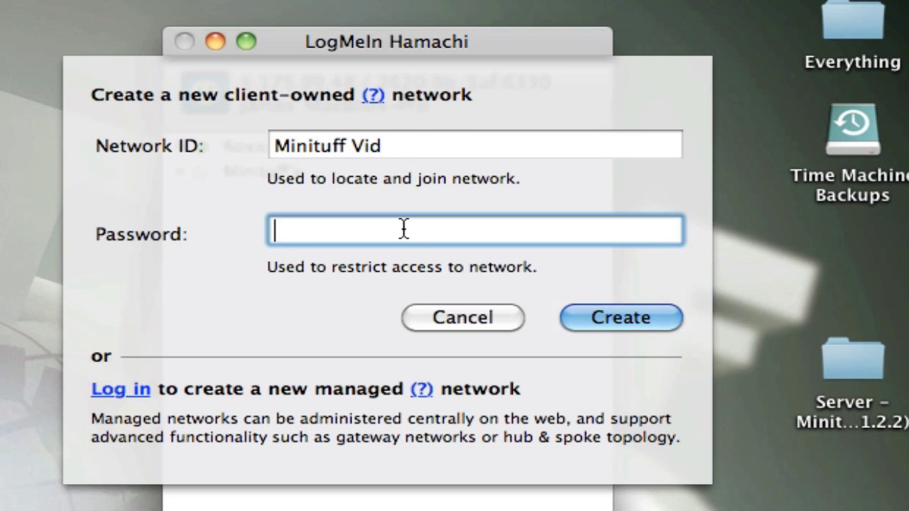
{"action": "type", "text": "pass"}
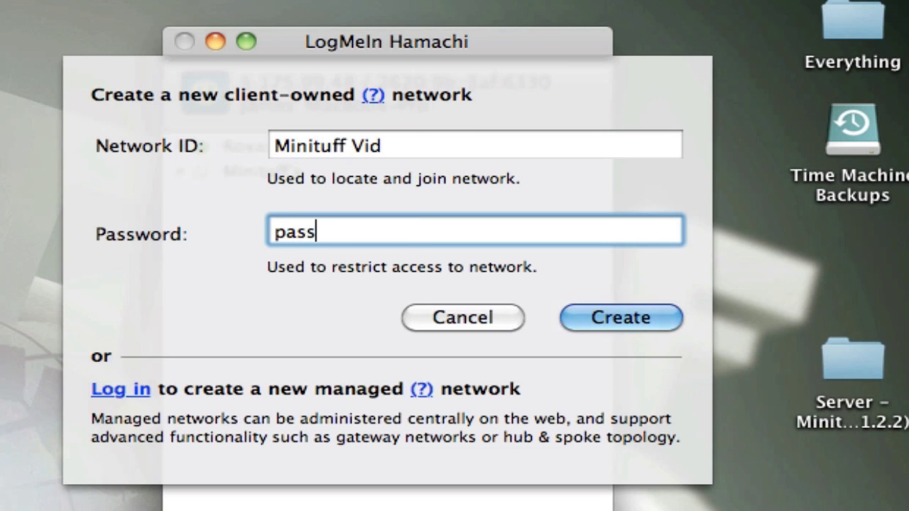
{"action": "type", "text": "word"}
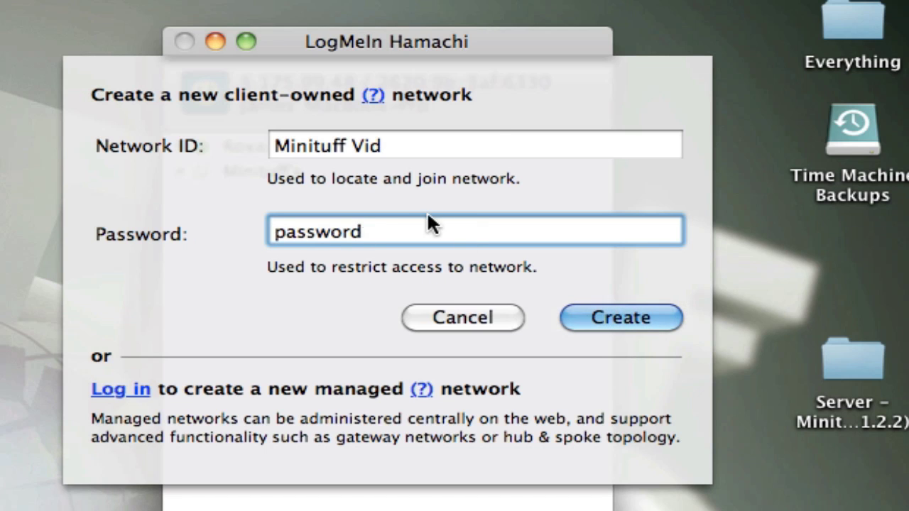
{"action": "left_click_drag", "start_coordinate": [497, 144], "coordinate": [270, 146]}
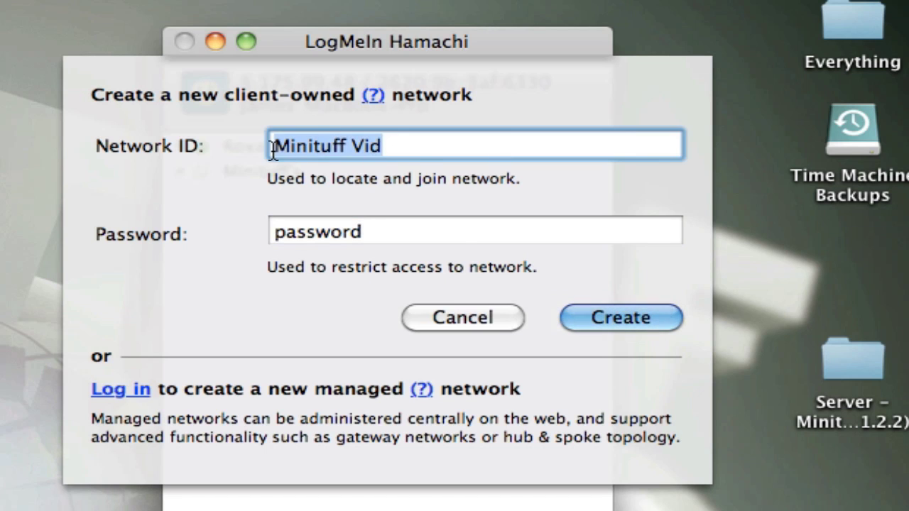
{"action": "left_click", "coordinate": [408, 147]}
{"action": "triple_click", "coordinate": [372, 138]}
{"action": "left_click_drag", "start_coordinate": [372, 139], "coordinate": [306, 147]}
{"action": "left_click", "coordinate": [423, 146]}
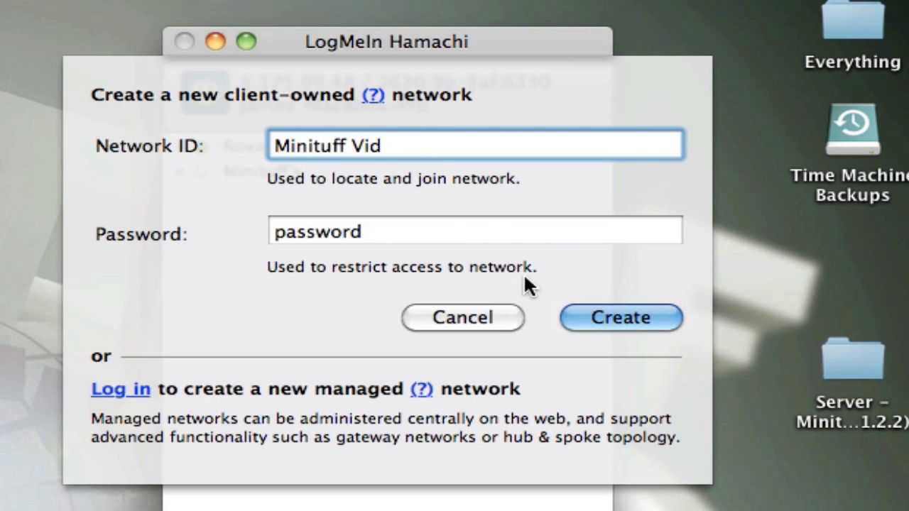
Step: Submit the completed form to create the Minituff Vid network
{"action": "left_click", "coordinate": [600, 316]}
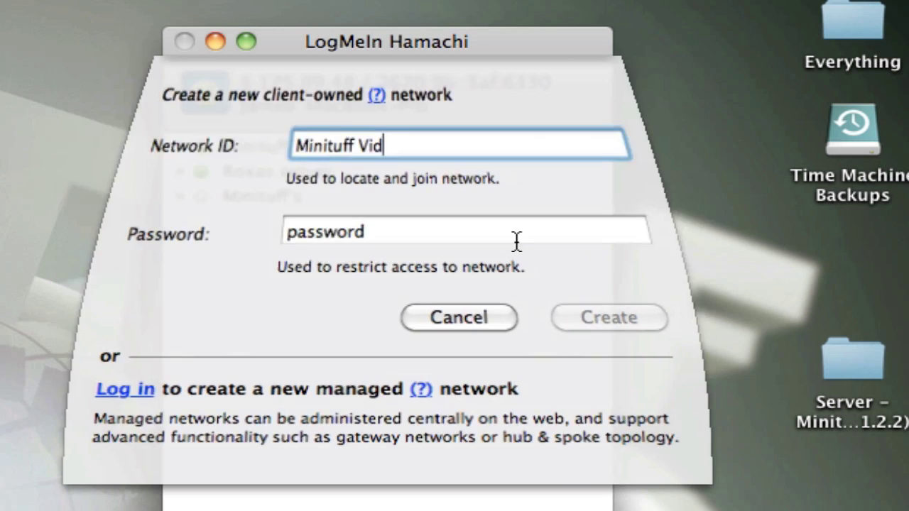
{"action": "key", "text": "Return"}
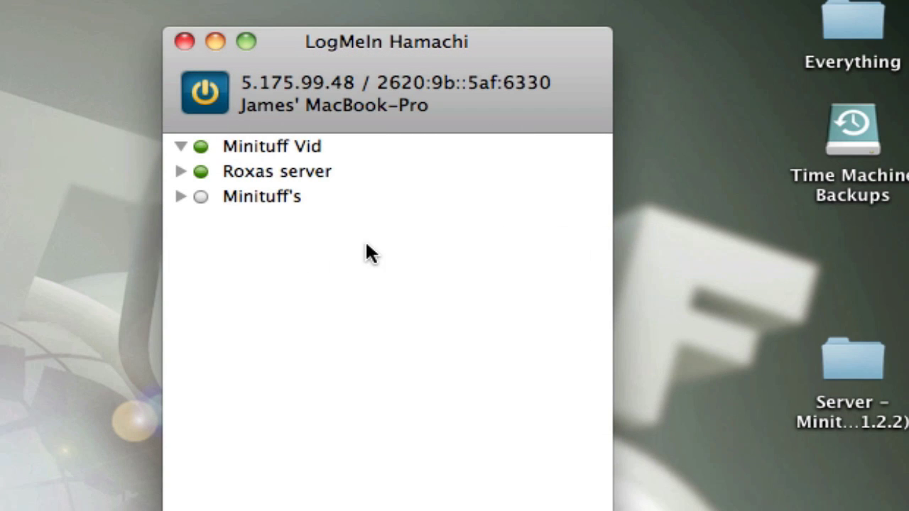
{"action": "left_click", "coordinate": [275, 196]}
{"action": "left_click", "coordinate": [250, 172]}
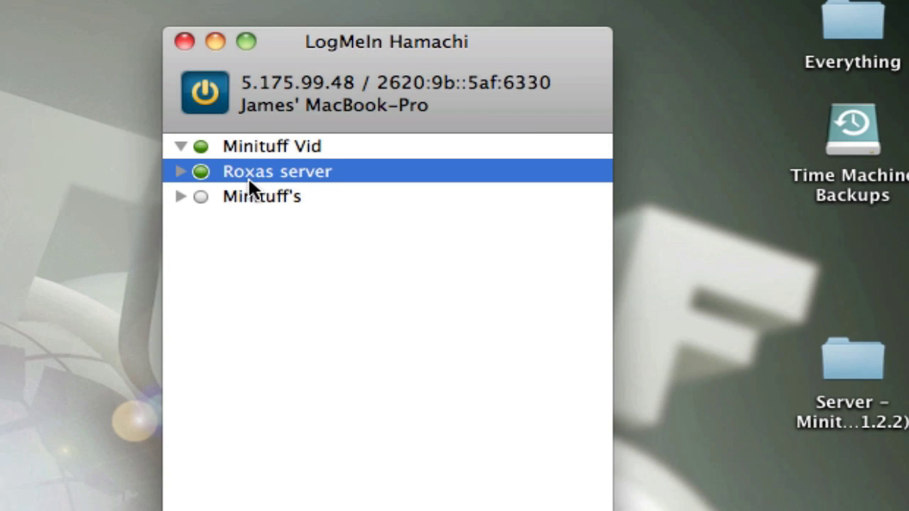
{"action": "left_click", "coordinate": [253, 186]}
{"action": "left_click", "coordinate": [269, 170]}
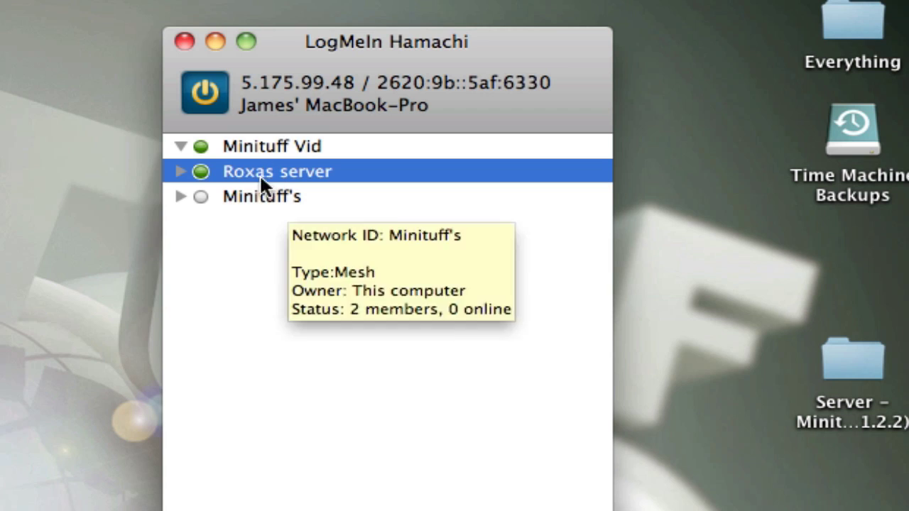
{"action": "left_click", "coordinate": [182, 146]}
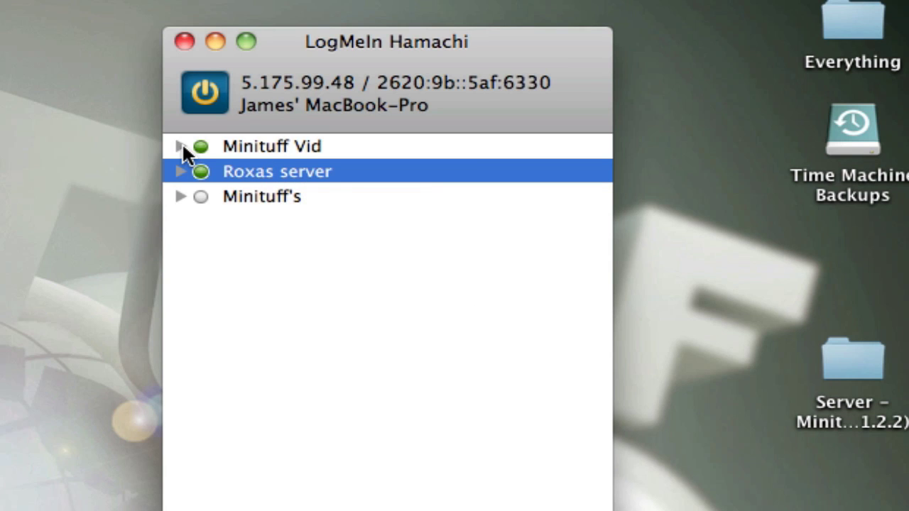
{"action": "left_click", "coordinate": [182, 146]}
Step: Check the Minituff Vid network's access settings, toggling the password requirement off and back on, and accept them
{"action": "left_click", "coordinate": [222, 142]}
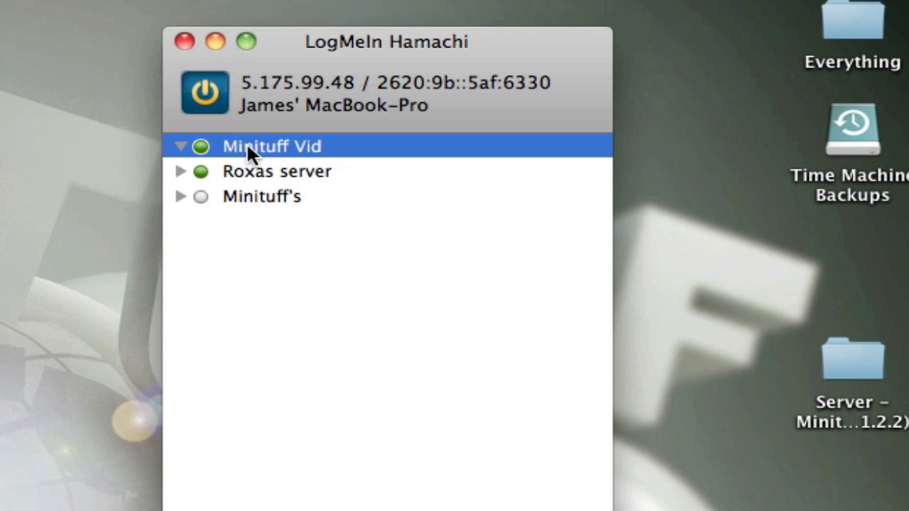
{"action": "right_click", "coordinate": [246, 142]}
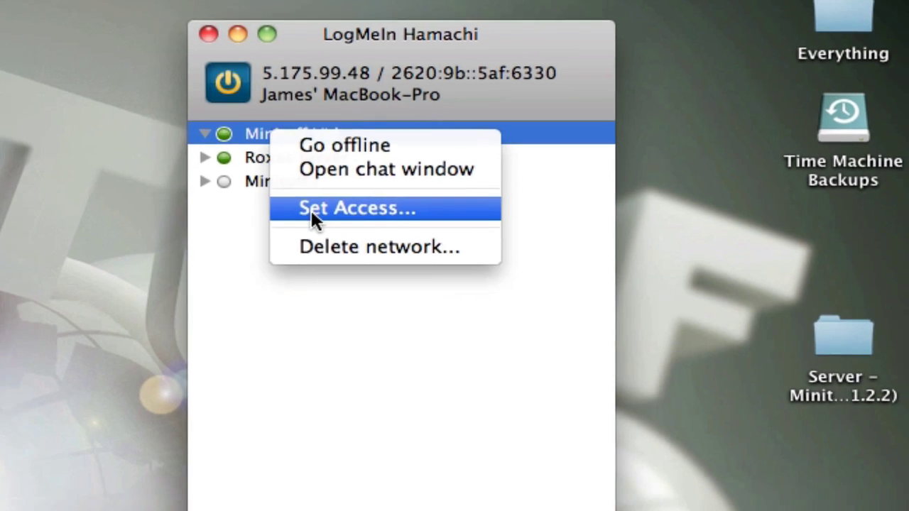
{"action": "left_click", "coordinate": [291, 223]}
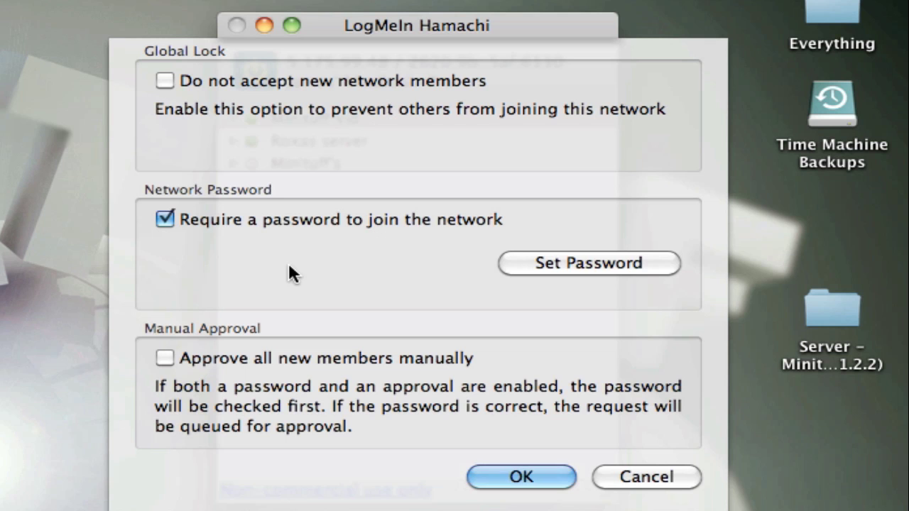
{"action": "left_click", "coordinate": [166, 221]}
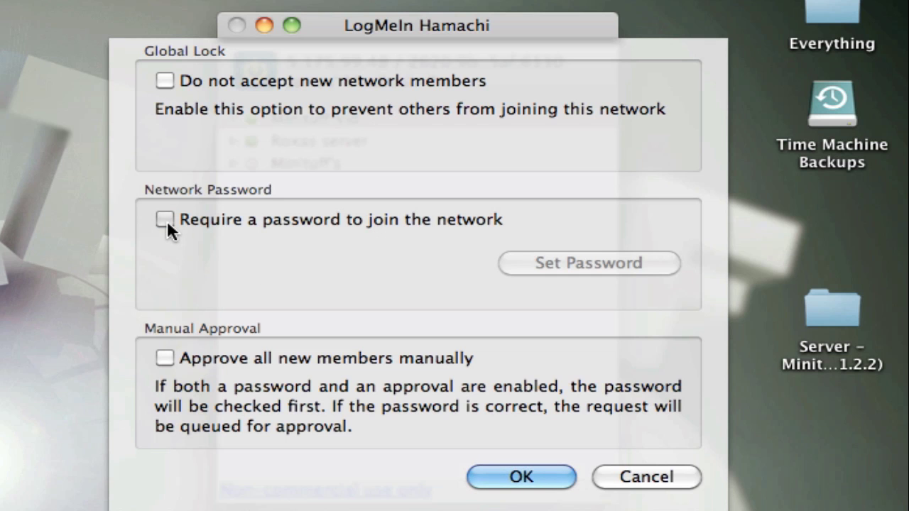
{"action": "left_click", "coordinate": [166, 221]}
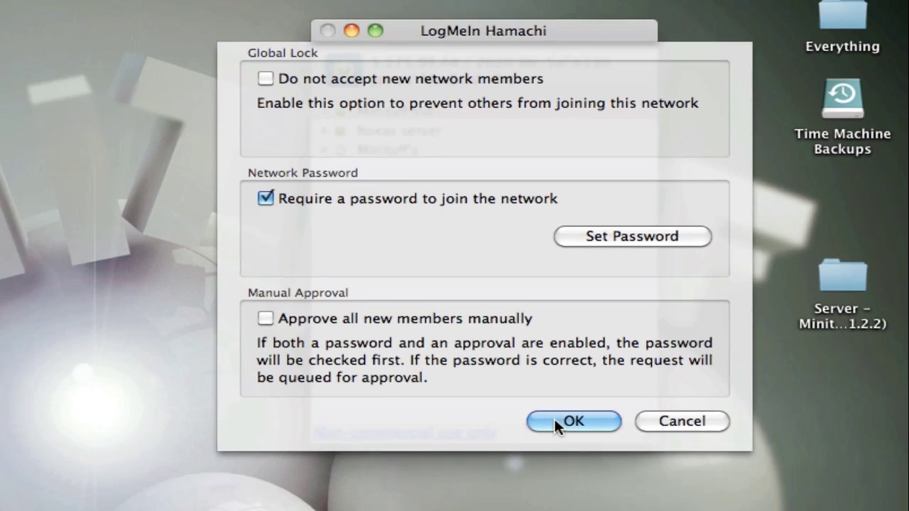
{"action": "left_click", "coordinate": [503, 478]}
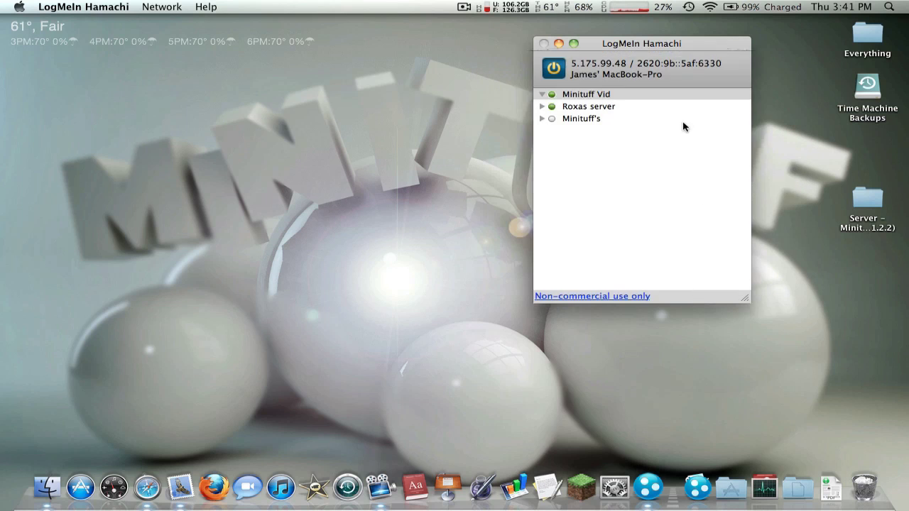
Step: Move the Hamachi window aside and open the Server - Minituff (1.2.2) desktop folder in a window next to it
{"action": "left_click_drag", "start_coordinate": [670, 41], "coordinate": [151, 23]}
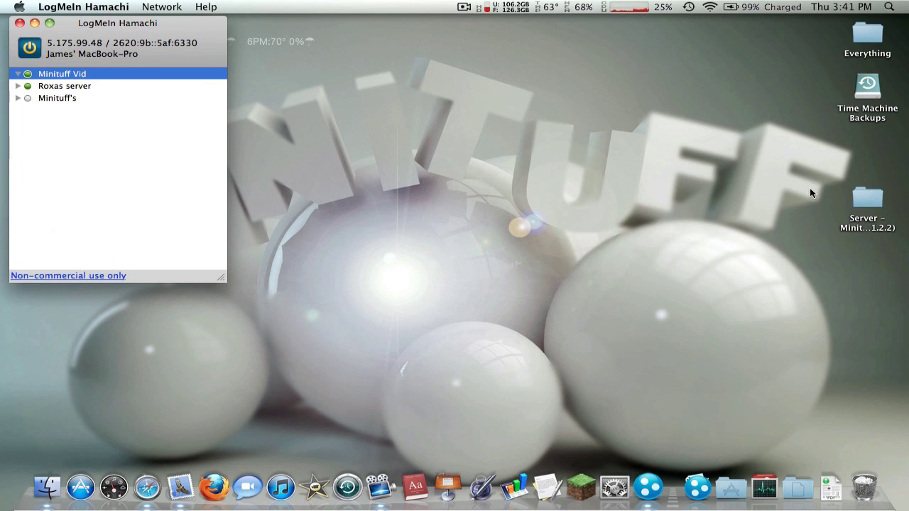
{"action": "double_click", "coordinate": [864, 192]}
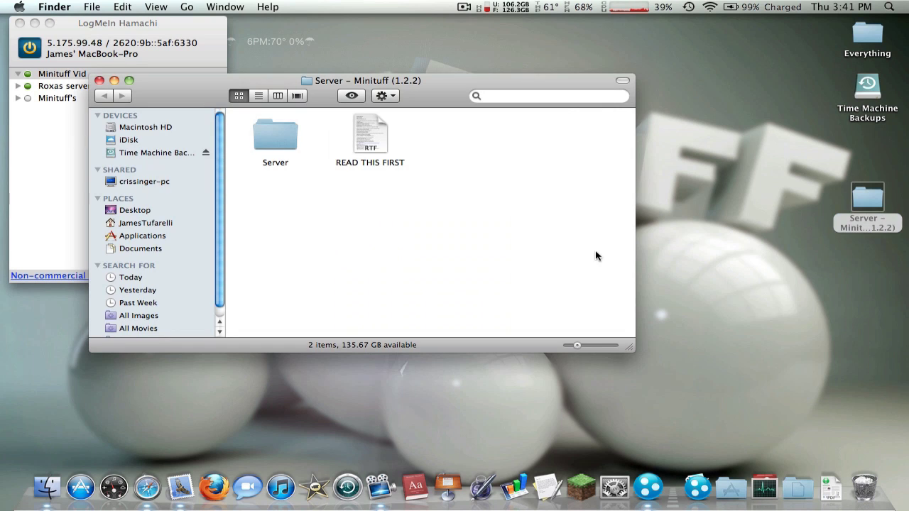
{"action": "left_click_drag", "start_coordinate": [458, 95], "coordinate": [694, 74]}
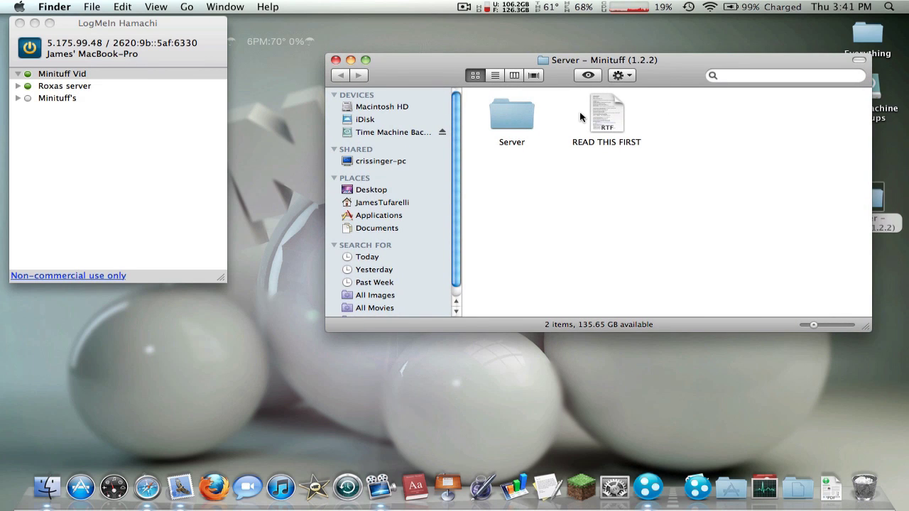
Step: Preview the READ THIS FIRST document and look through its setup instructions and Q & A section
{"action": "left_click", "coordinate": [620, 116]}
{"action": "key", "text": "space"}
{"action": "scroll", "coordinate": [619, 113], "scroll_direction": "down", "scroll_amount": 15}
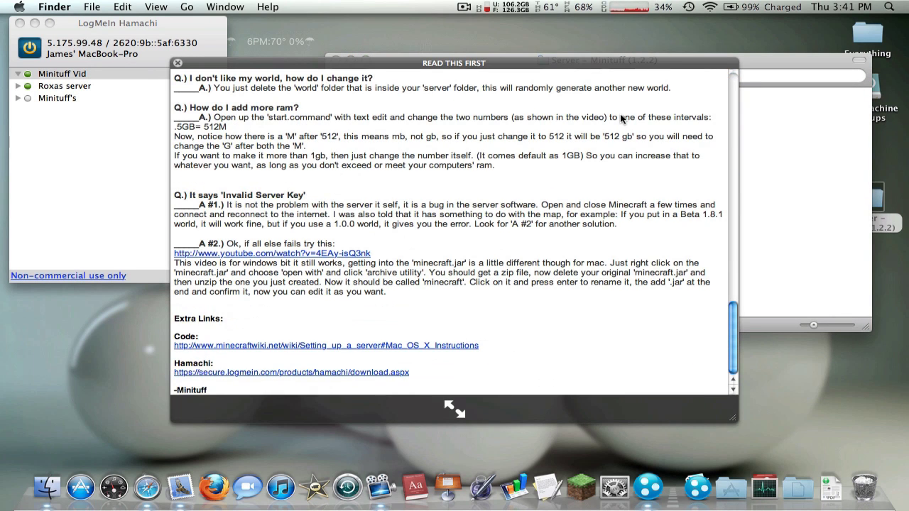
{"action": "scroll", "coordinate": [619, 119], "scroll_direction": "up", "scroll_amount": 10}
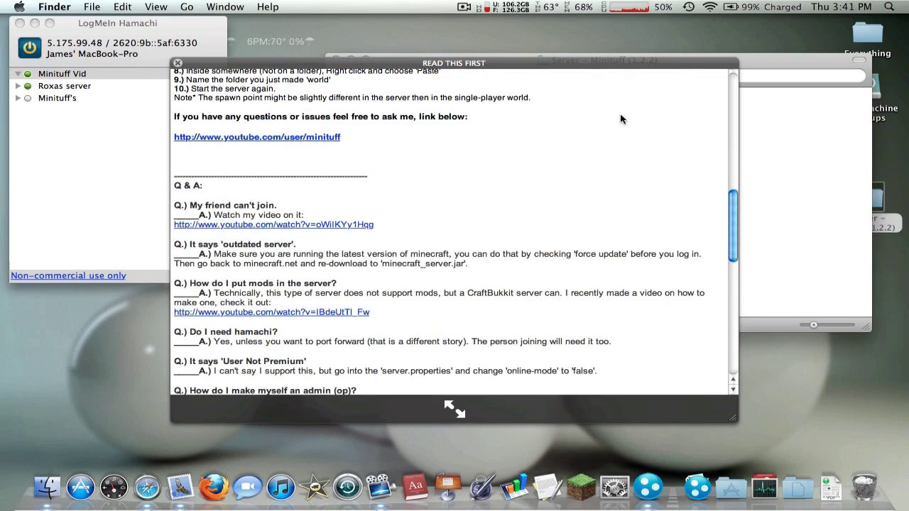
{"action": "scroll", "coordinate": [620, 118], "scroll_direction": "up", "scroll_amount": 15}
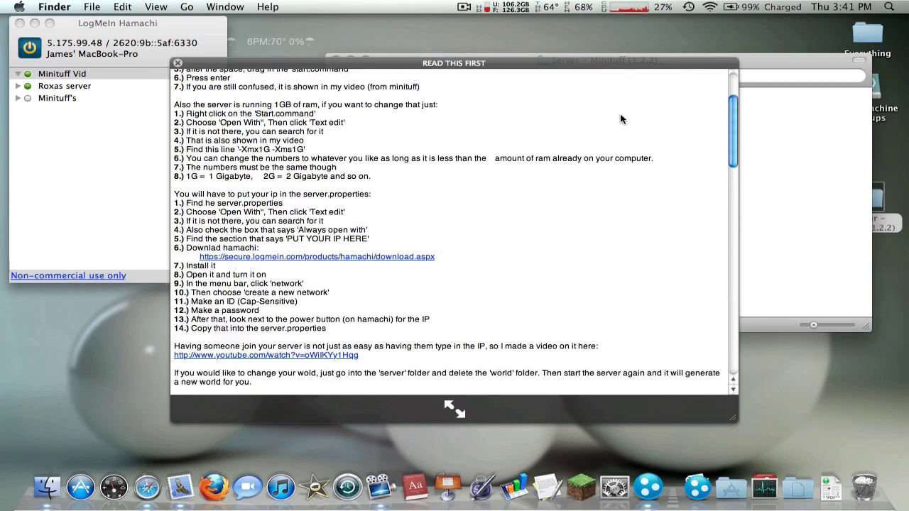
{"action": "key", "text": "space"}
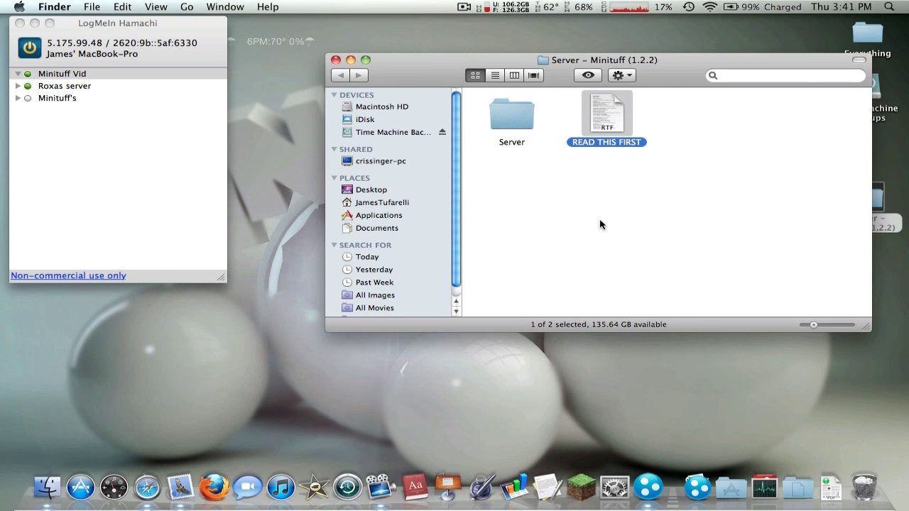
{"action": "left_click", "coordinate": [581, 134]}
{"action": "left_click", "coordinate": [609, 118]}
{"action": "key", "text": "space"}
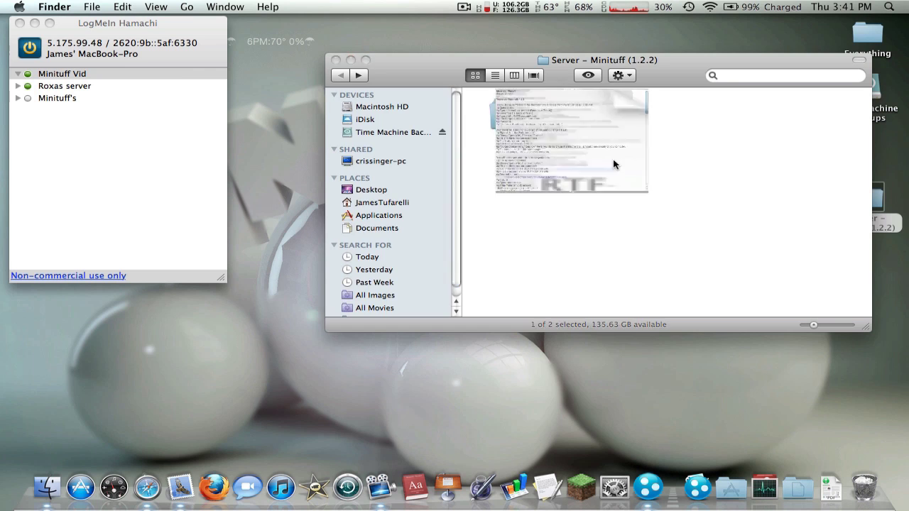
{"action": "key", "text": "space"}
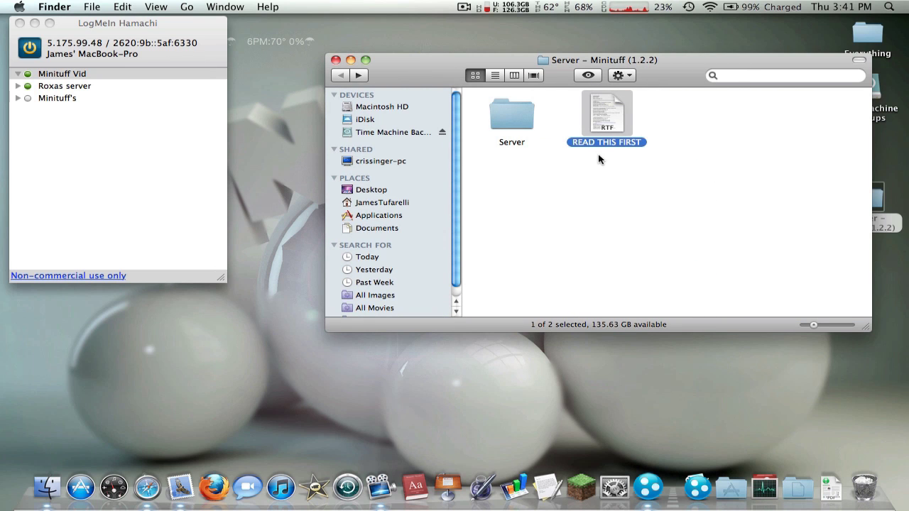
Step: Open the Server folder and start choosing another application to open the server.properties file with
{"action": "double_click", "coordinate": [515, 116]}
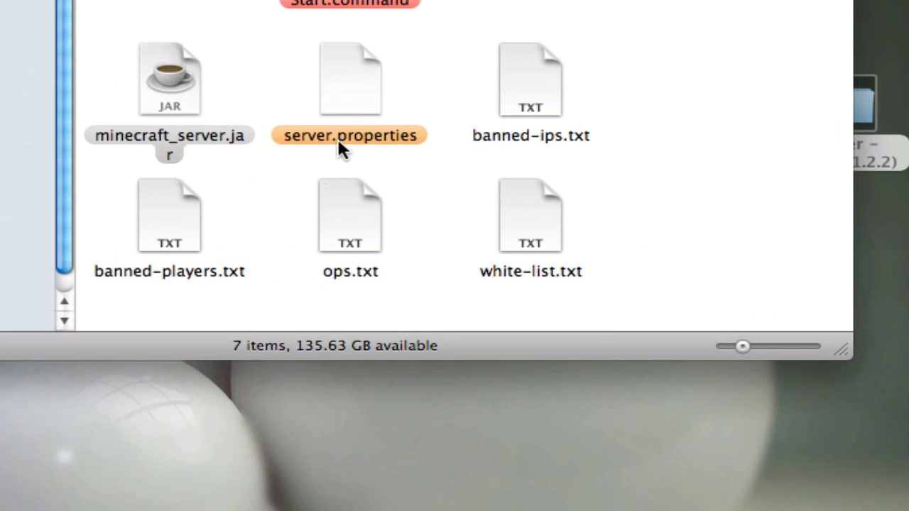
{"action": "left_click", "coordinate": [353, 105]}
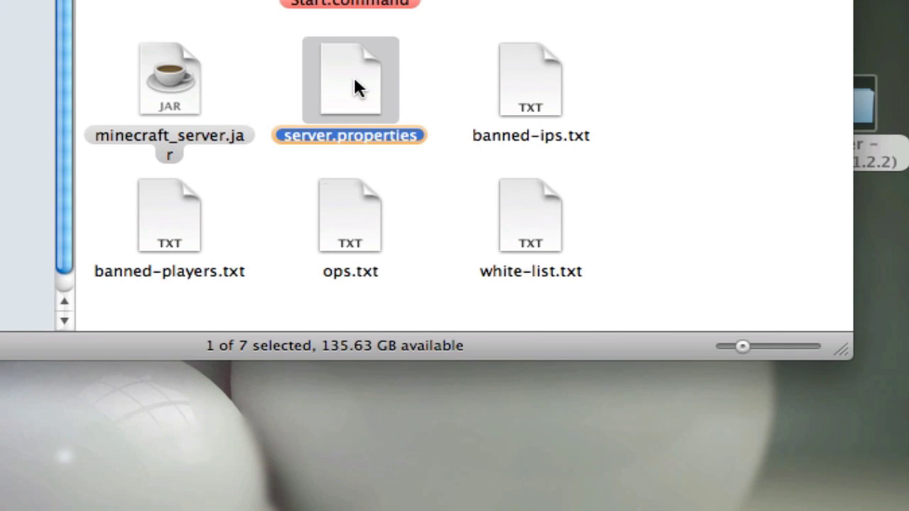
{"action": "right_click", "coordinate": [355, 85]}
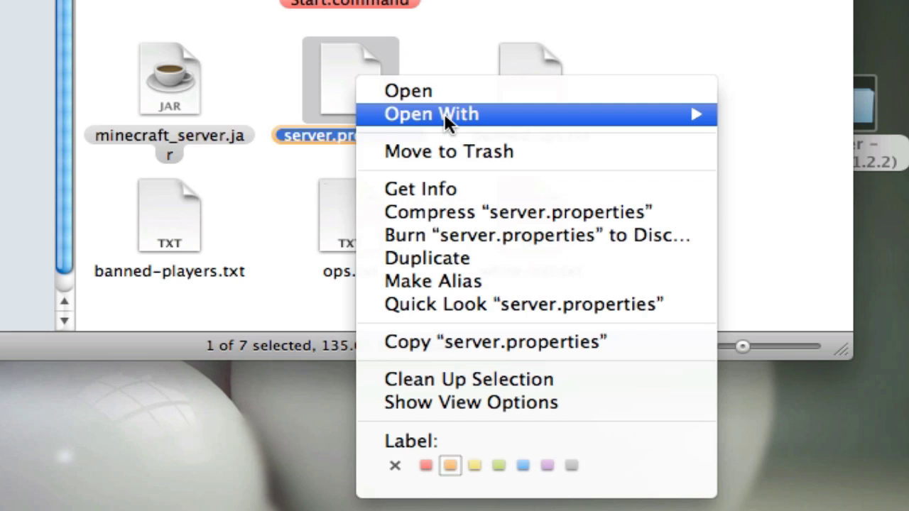
{"action": "mouse_move", "coordinate": [445, 118]}
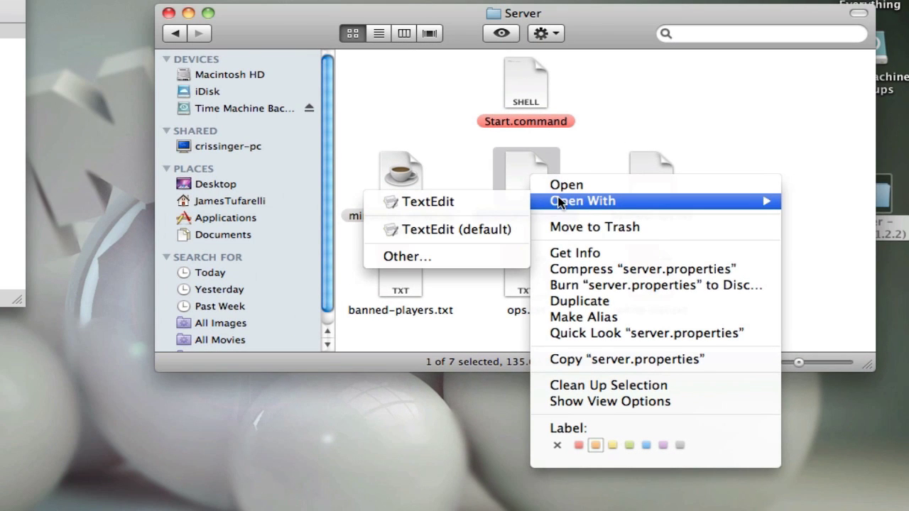
{"action": "left_click", "coordinate": [478, 257]}
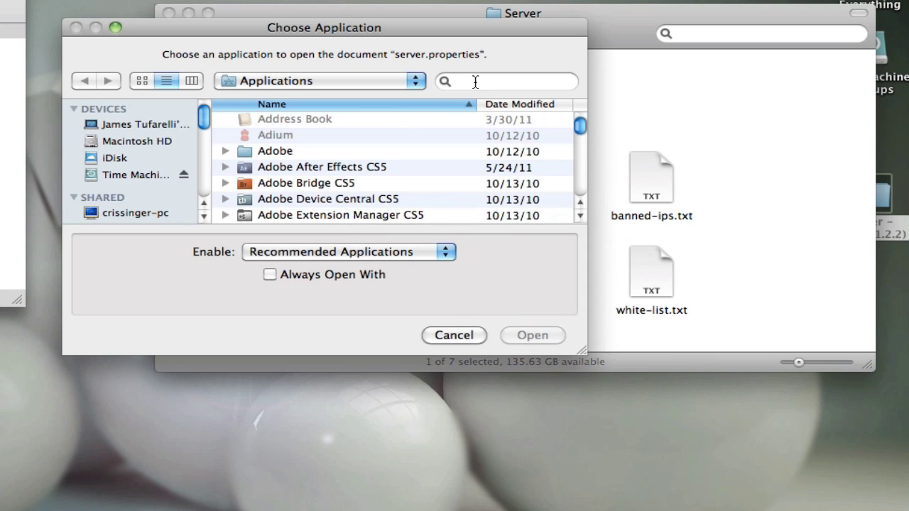
Step: Find TextEdit by searching for "text edit", make it the application server.properties always opens with, and open the file
{"action": "left_click", "coordinate": [477, 80]}
{"action": "type", "text": "te"}
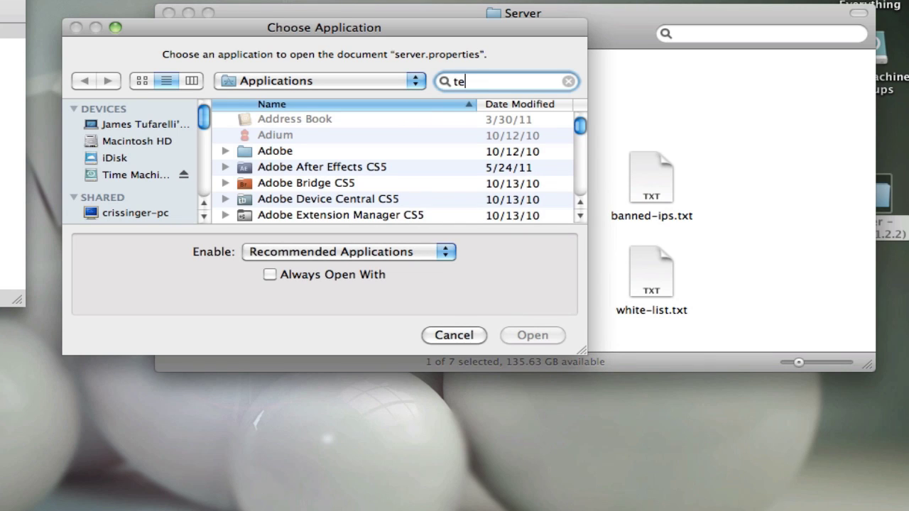
{"action": "type", "text": "xt edit"}
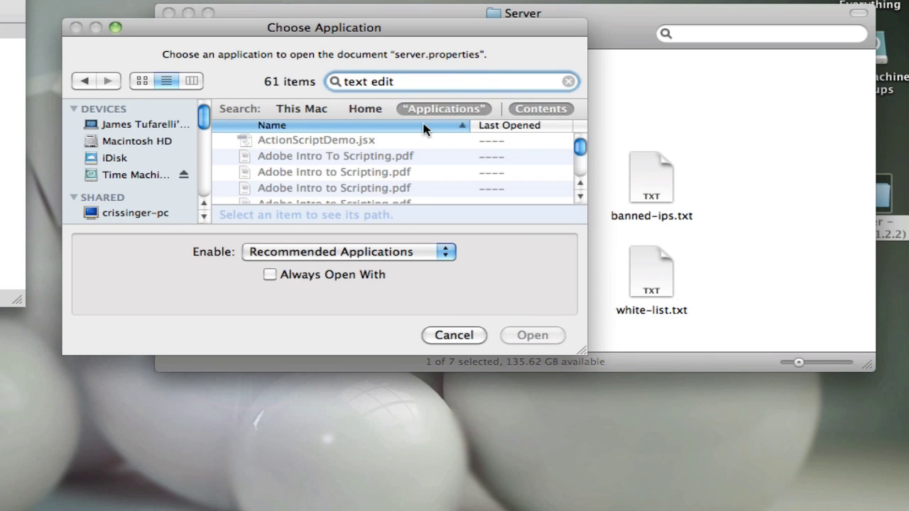
{"action": "scroll", "coordinate": [381, 144], "scroll_direction": "down", "scroll_amount": 1}
{"action": "scroll", "coordinate": [382, 164], "scroll_direction": "down", "scroll_amount": 10}
{"action": "left_click", "coordinate": [378, 196]}
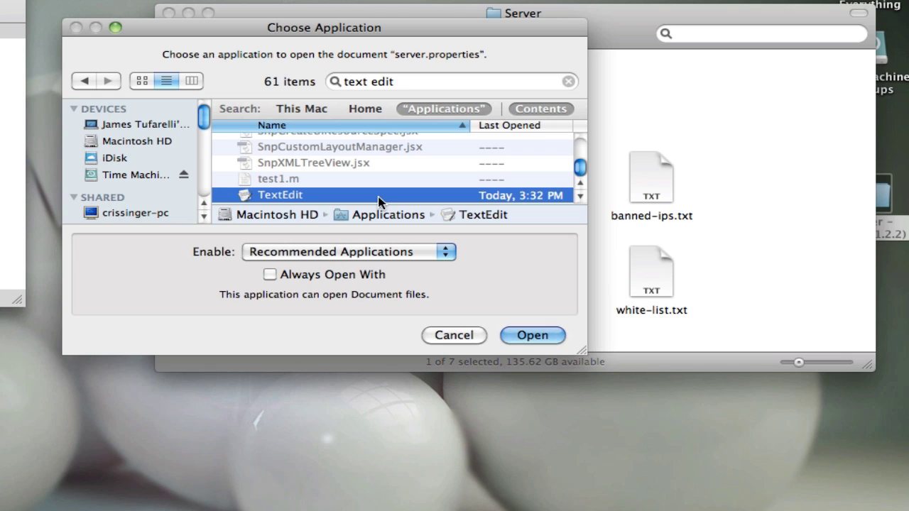
{"action": "left_click", "coordinate": [269, 275]}
{"action": "left_click", "coordinate": [532, 335]}
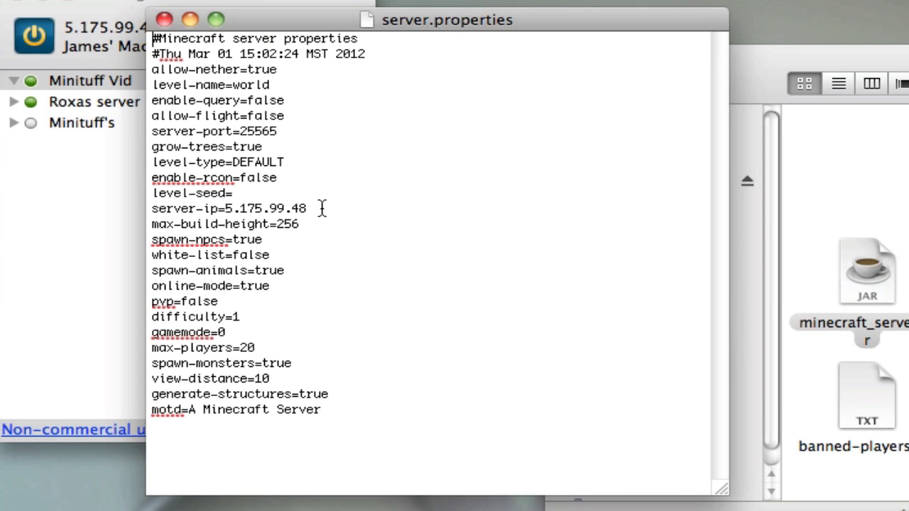
Step: Clear the address after server-ip= and move the server.properties window beside the Hamachi window
{"action": "mouse_move", "coordinate": [321, 208]}
{"action": "left_mouse_down"}
{"action": "mouse_move", "coordinate": [224, 208]}
{"action": "mouse_move", "coordinate": [327, 209]}
{"action": "left_mouse_up"}
{"action": "key", "text": "BackSpace"}
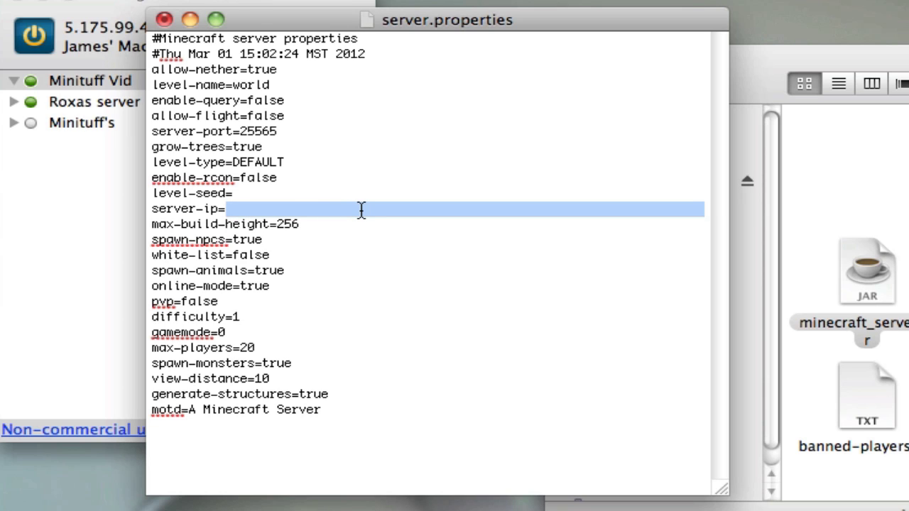
{"action": "left_click_drag", "start_coordinate": [428, 12], "coordinate": [710, 6]}
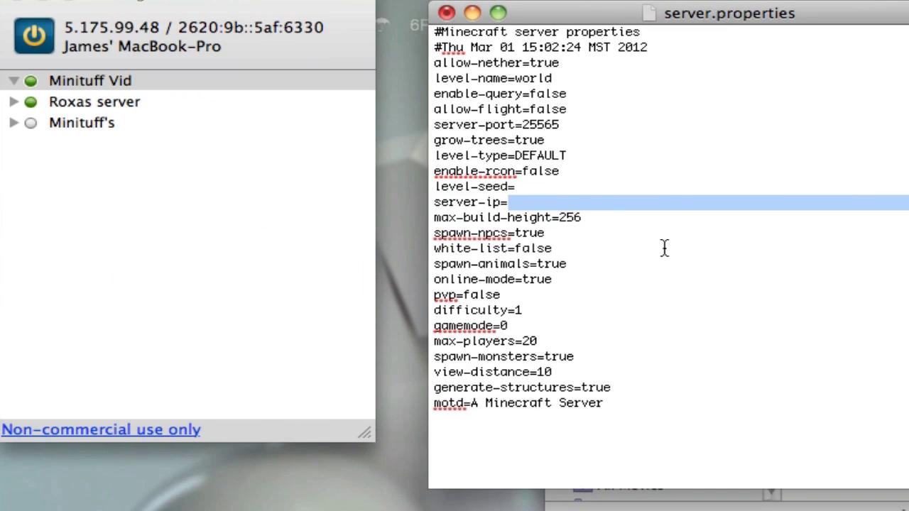
{"action": "left_click", "coordinate": [584, 203]}
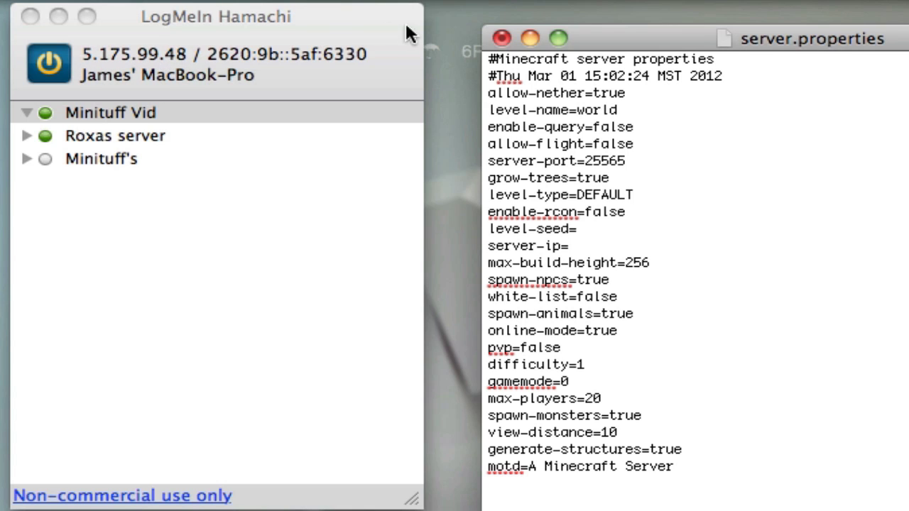
Step: Set server-ip to the Hamachi address 5.175.99.48 in server.properties and save the file
{"action": "left_click", "coordinate": [162, 58]}
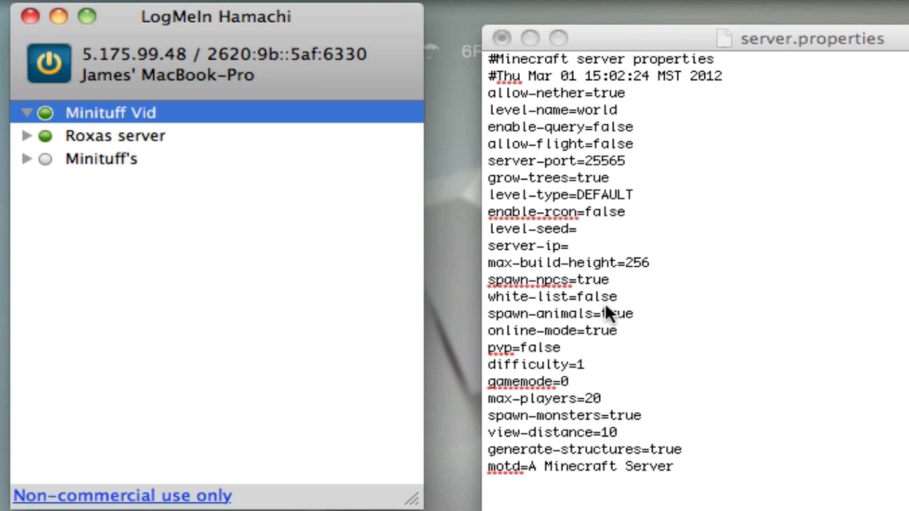
{"action": "left_click", "coordinate": [648, 245]}
{"action": "type", "text": "5.175"}
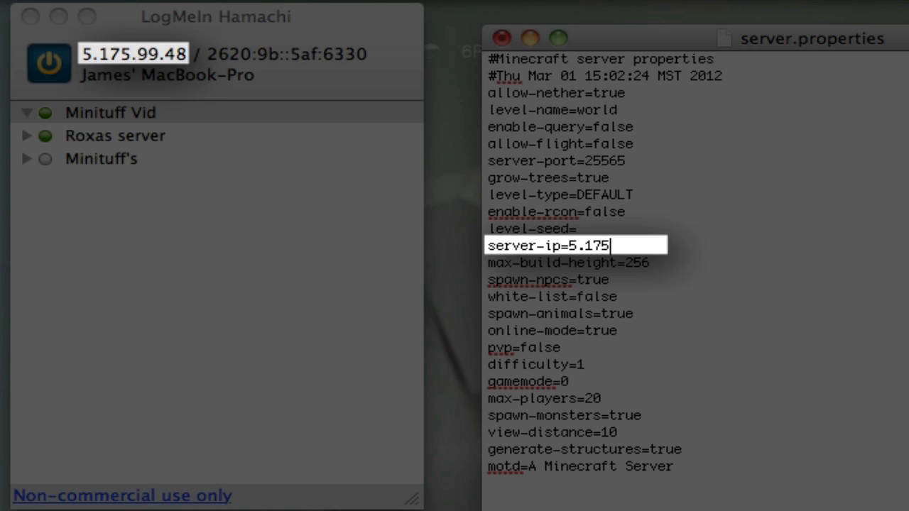
{"action": "type", "text": ".99.48"}
{"action": "key", "text": "super+s"}
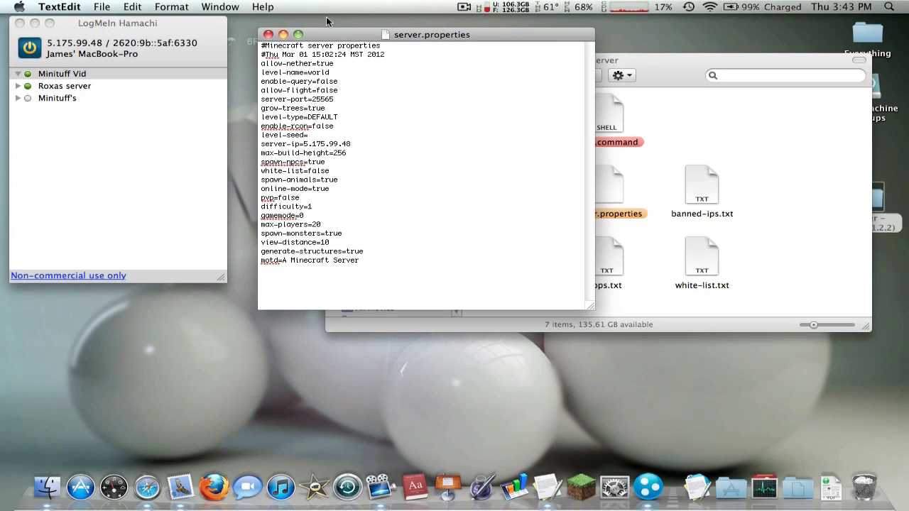
Step: Save server.properties once more and quit TextEdit to return to the Server folder
{"action": "left_click", "coordinate": [130, 6]}
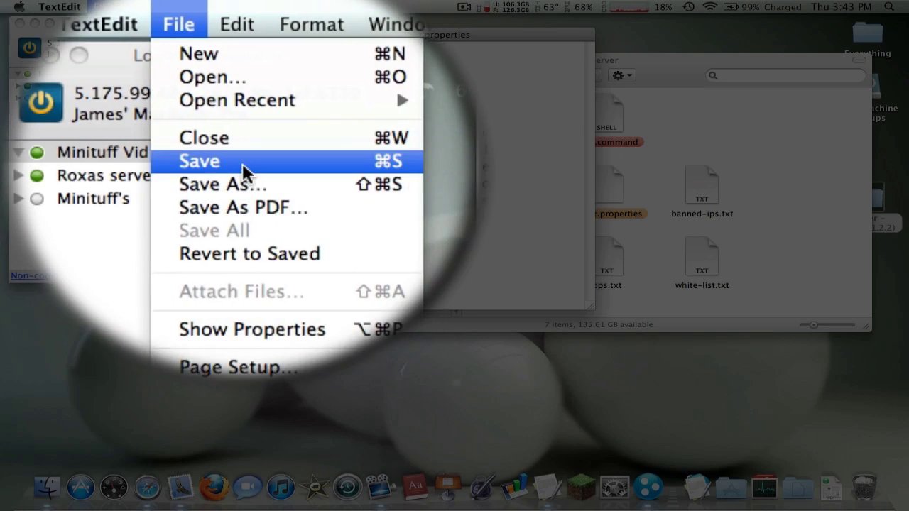
{"action": "left_click", "coordinate": [242, 163]}
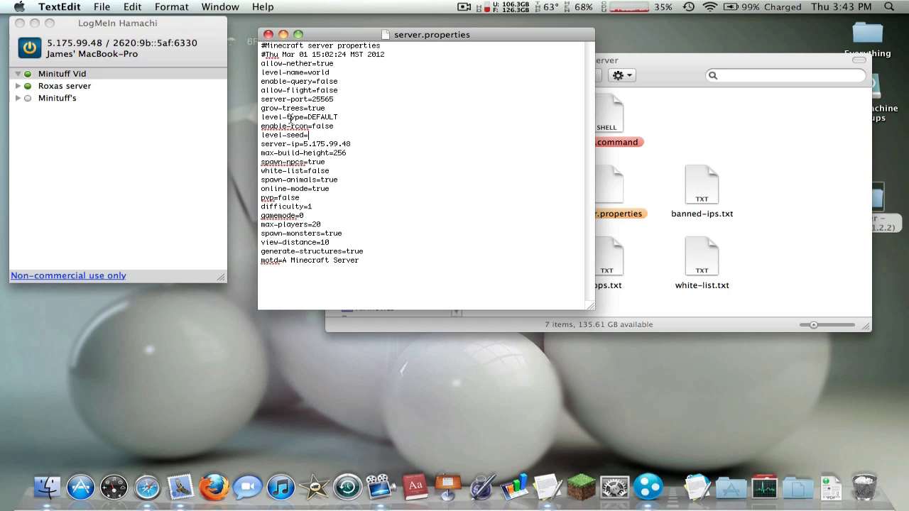
{"action": "left_click", "coordinate": [55, 6]}
{"action": "left_click", "coordinate": [79, 125]}
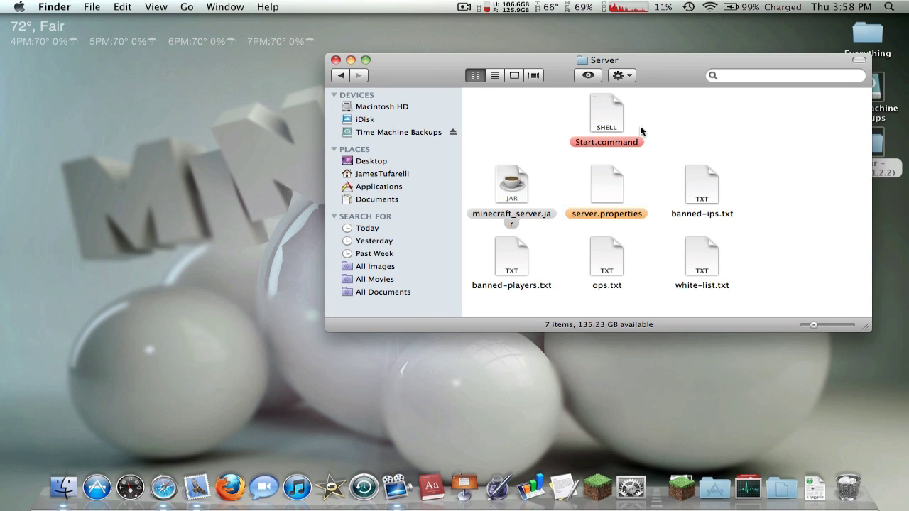
{"action": "left_click", "coordinate": [602, 115]}
{"action": "left_click", "coordinate": [514, 188]}
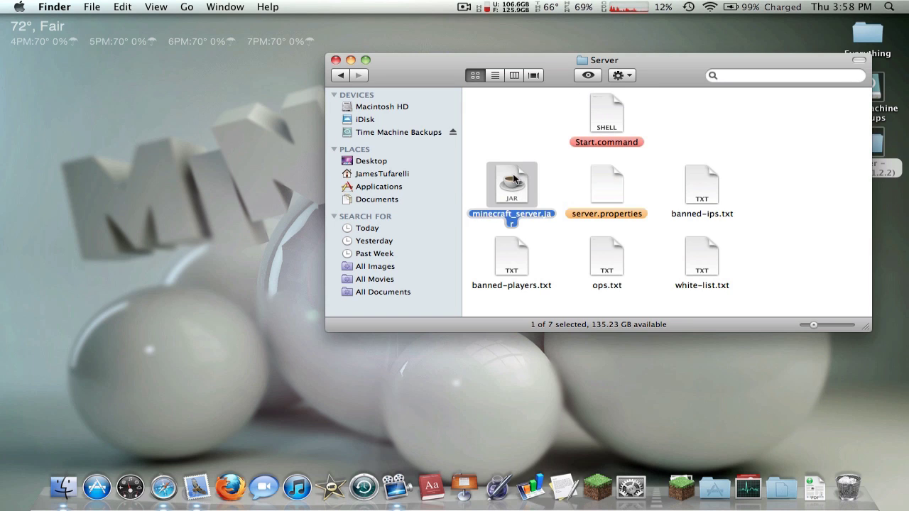
{"action": "left_click", "coordinate": [670, 115]}
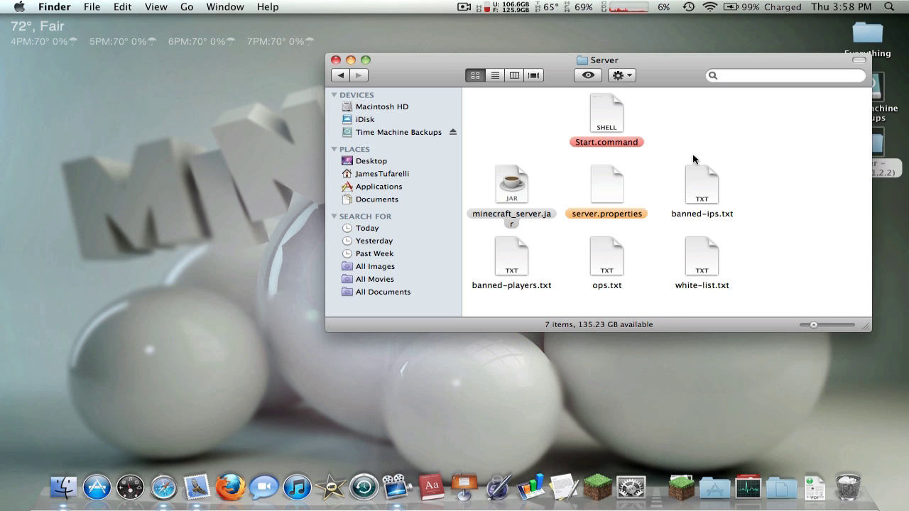
Step: Launch Terminal from the Utilities folder within Applications
{"action": "left_click", "coordinate": [724, 474]}
{"action": "scroll", "coordinate": [713, 213], "scroll_direction": "down", "scroll_amount": 15}
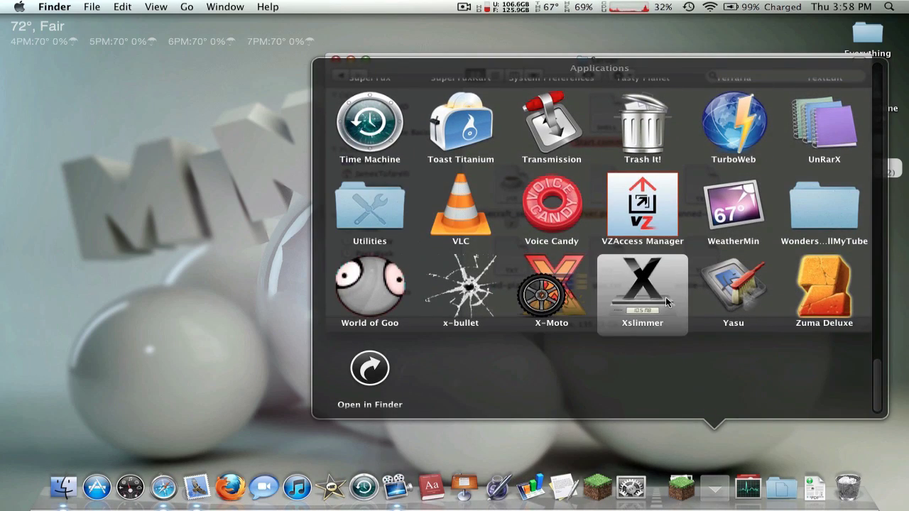
{"action": "left_click", "coordinate": [384, 213]}
{"action": "scroll", "coordinate": [533, 200], "scroll_direction": "down", "scroll_amount": 5}
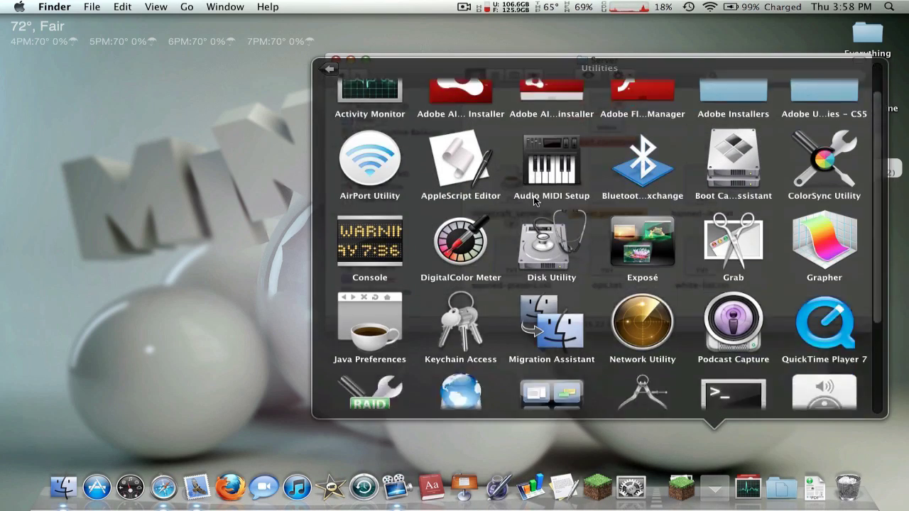
{"action": "left_click", "coordinate": [732, 280]}
{"action": "key", "text": "super+space"}
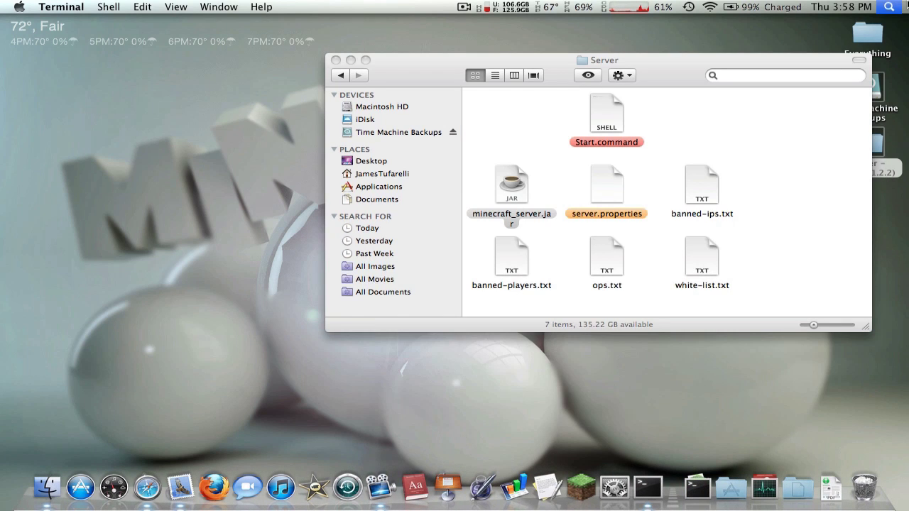
{"action": "type", "text": "minal"}
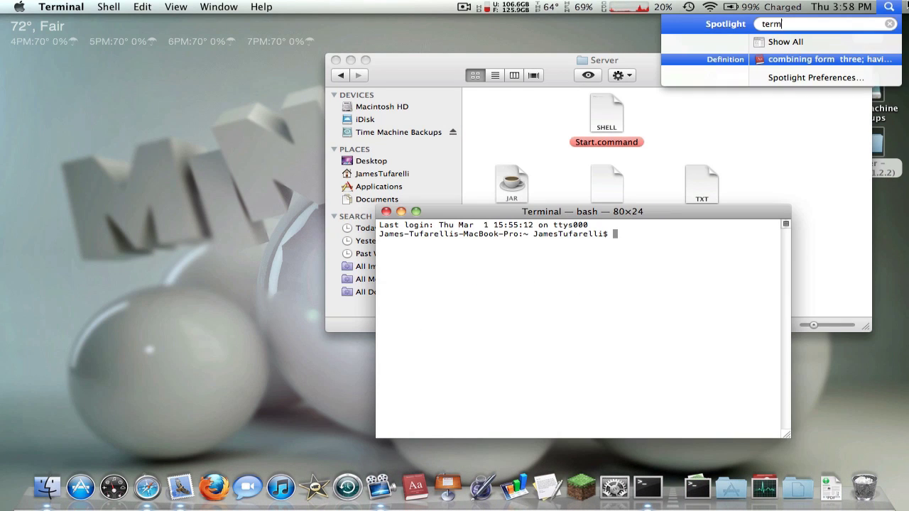
{"action": "left_click", "coordinate": [889, 26]}
{"action": "left_click", "coordinate": [707, 108]}
Step: Make Start.command executable by running chmod a+x in Terminal with the path of the Start.command file from the Server folder
{"action": "left_click", "coordinate": [666, 372]}
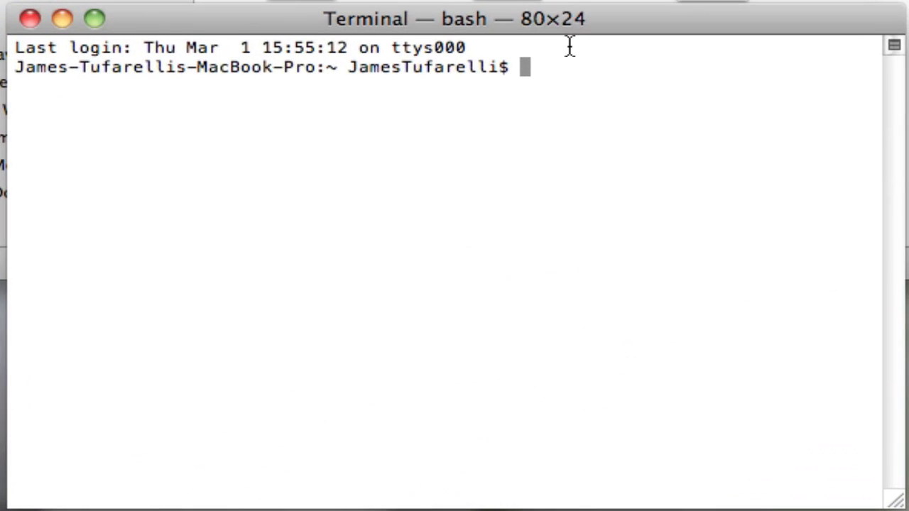
{"action": "type", "text": "chmod"}
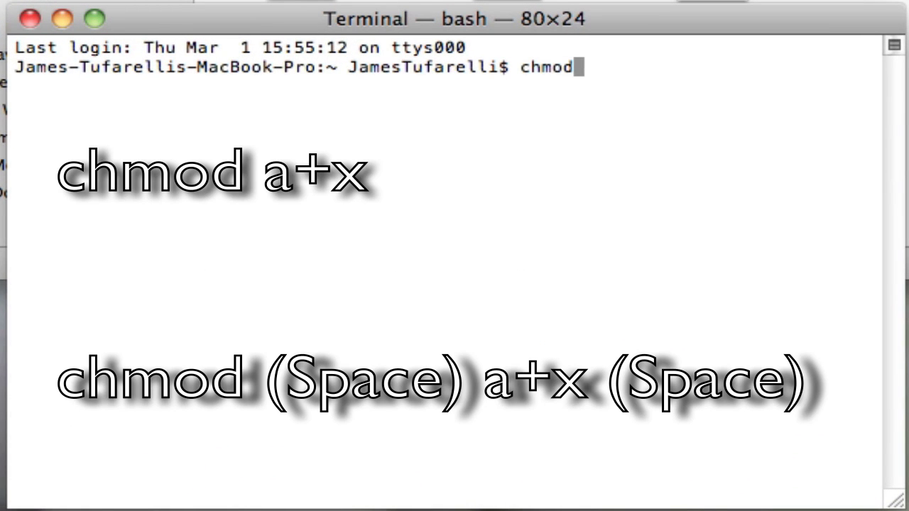
{"action": "type", "text": " a"}
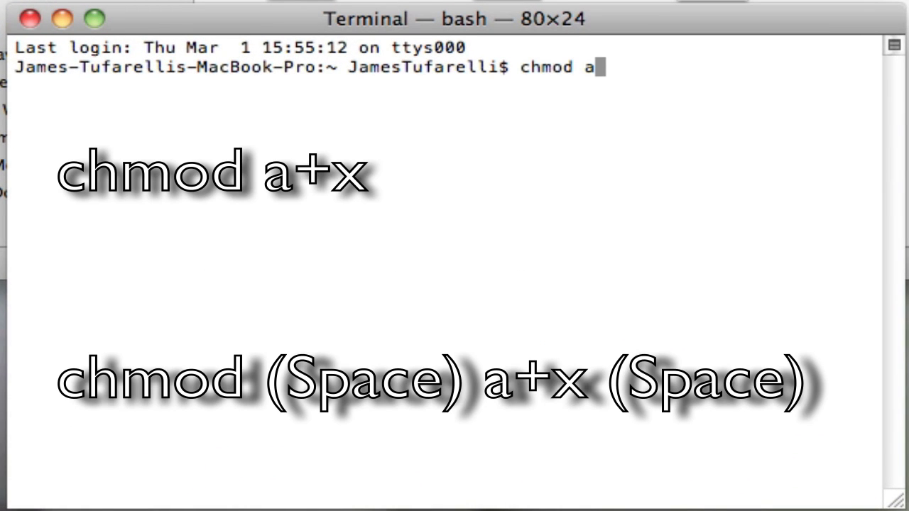
{"action": "type", "text": "_"}
{"action": "key", "text": "BackSpace"}
{"action": "type", "text": "+x"}
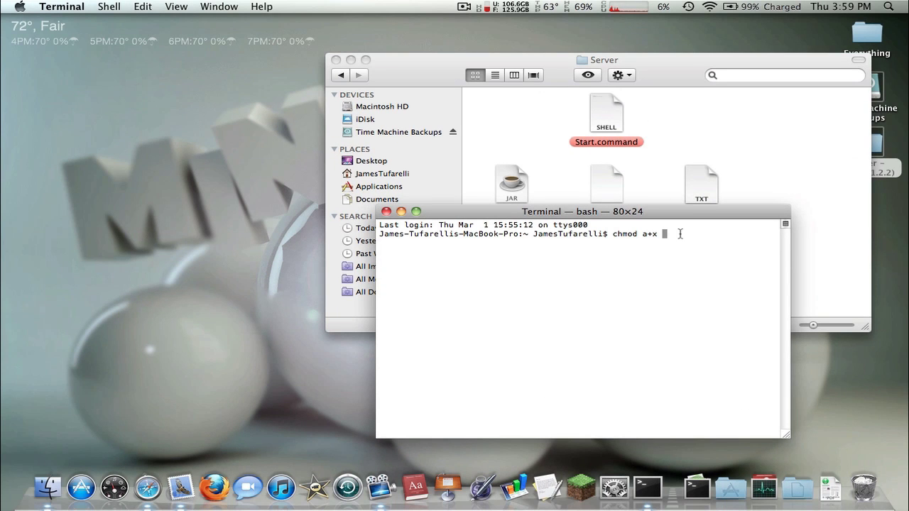
{"action": "left_click_drag", "start_coordinate": [511, 398], "coordinate": [562, 211]}
{"action": "left_click_drag", "start_coordinate": [605, 117], "coordinate": [685, 244]}
{"action": "key", "text": "Return"}
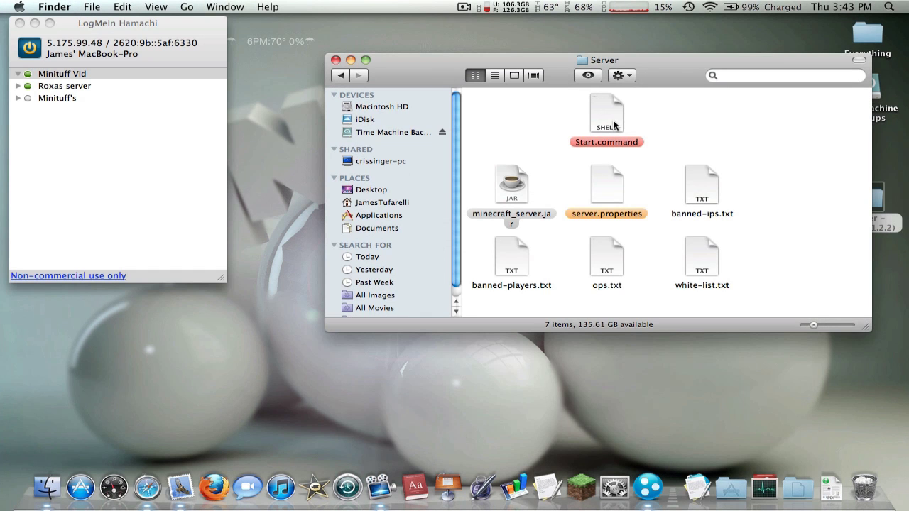
Step: Start the Minecraft server by running Start.command, preview the world folder in the Server folder, and return to the server console
{"action": "double_click", "coordinate": [607, 117]}
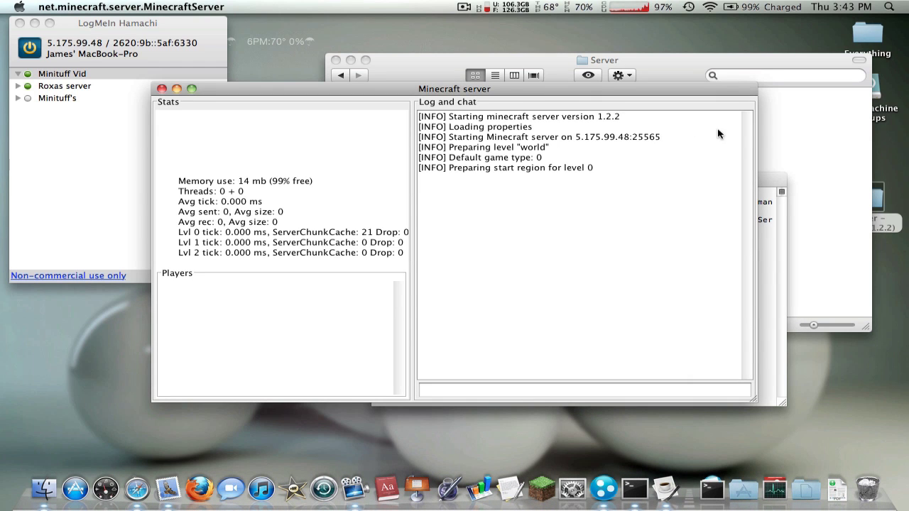
{"action": "left_click", "coordinate": [774, 131]}
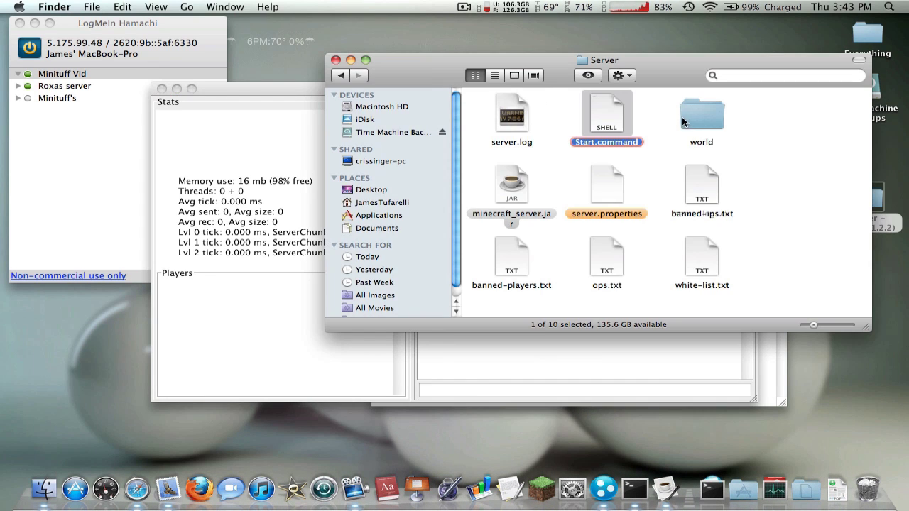
{"action": "left_click", "coordinate": [682, 119]}
{"action": "key", "text": "space"}
{"action": "key", "text": "space"}
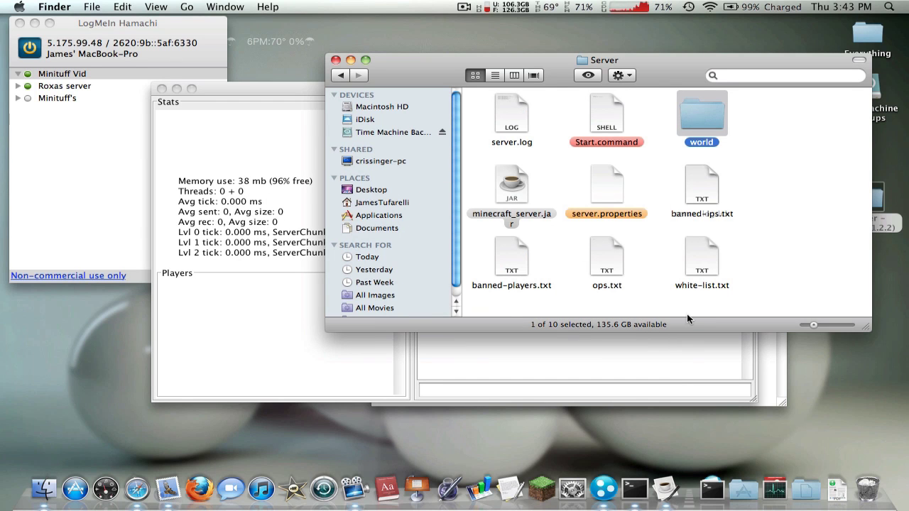
{"action": "left_click", "coordinate": [686, 361]}
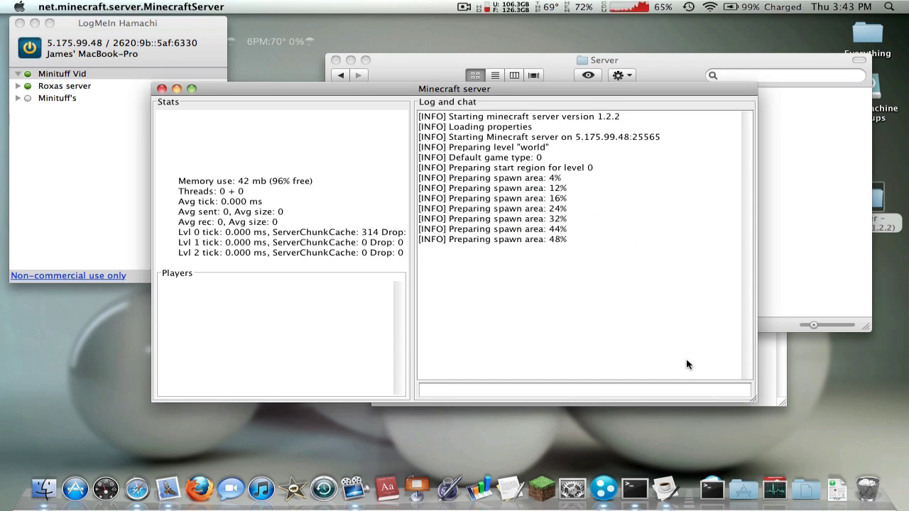
{"action": "left_click", "coordinate": [813, 143]}
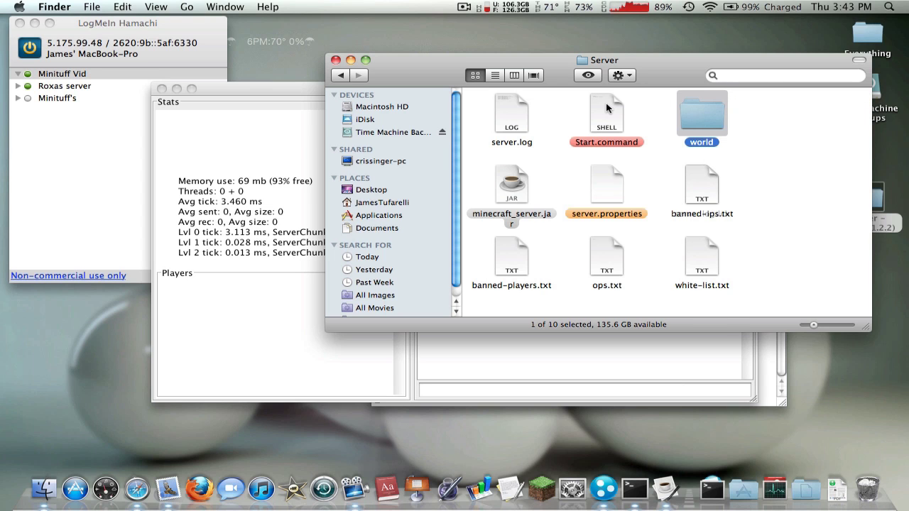
{"action": "left_click", "coordinate": [643, 362]}
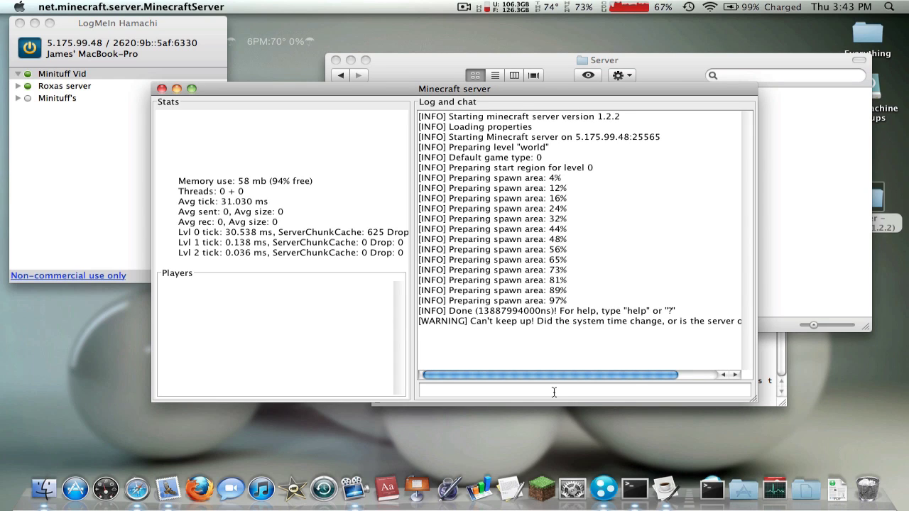
{"action": "left_click", "coordinate": [615, 392]}
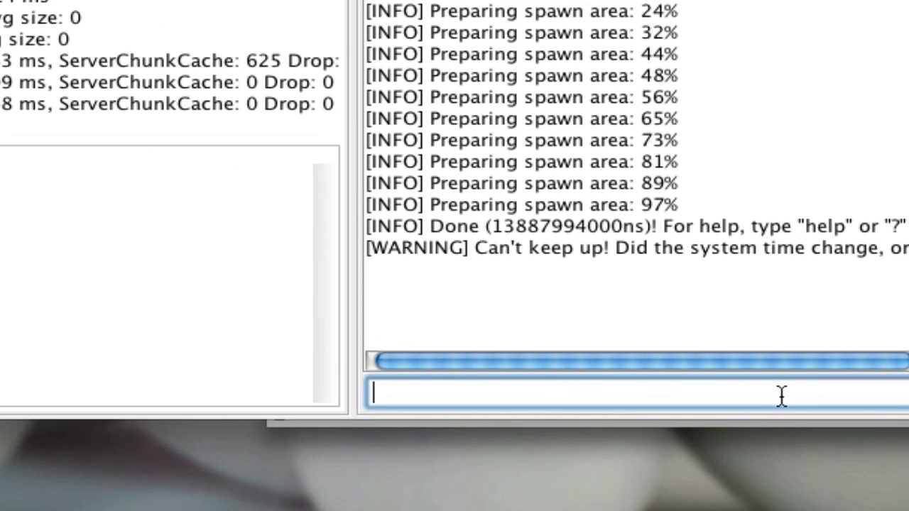
{"action": "type", "text": "stop"}
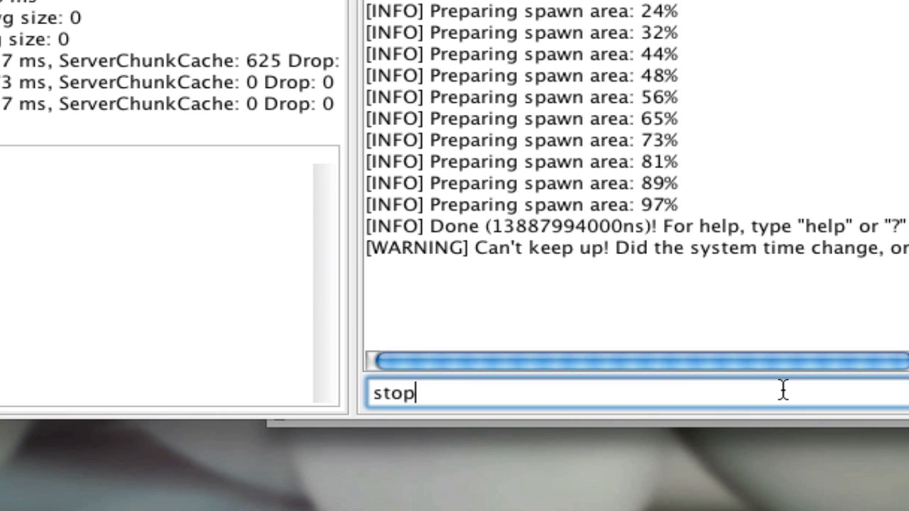
{"action": "key", "text": "BackSpace"}
{"action": "key", "text": "BackSpace"}
{"action": "key", "text": "BackSpace"}
{"action": "key", "text": "BackSpace"}
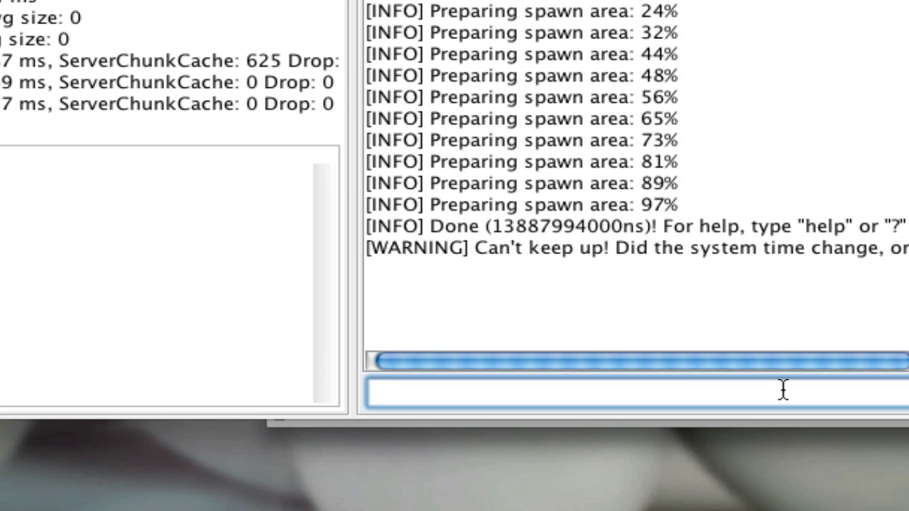
Step: List the available server commands by running help in the Minecraft server console
{"action": "type", "text": "/"}
{"action": "key", "text": "BackSpace"}
{"action": "type", "text": "help"}
{"action": "key", "text": "Return"}
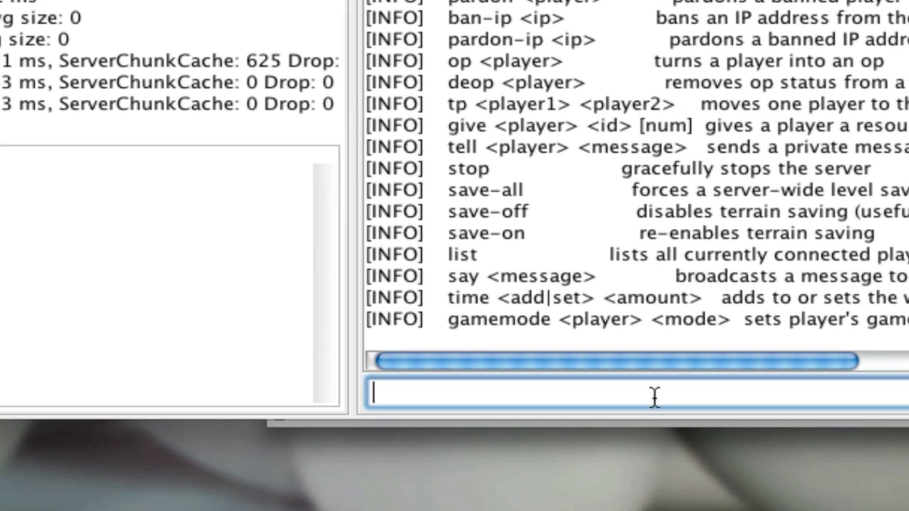
Step: Shut down the Minecraft server with the stop command and quit Terminal to return to the Server folder
{"action": "type", "text": "stop"}
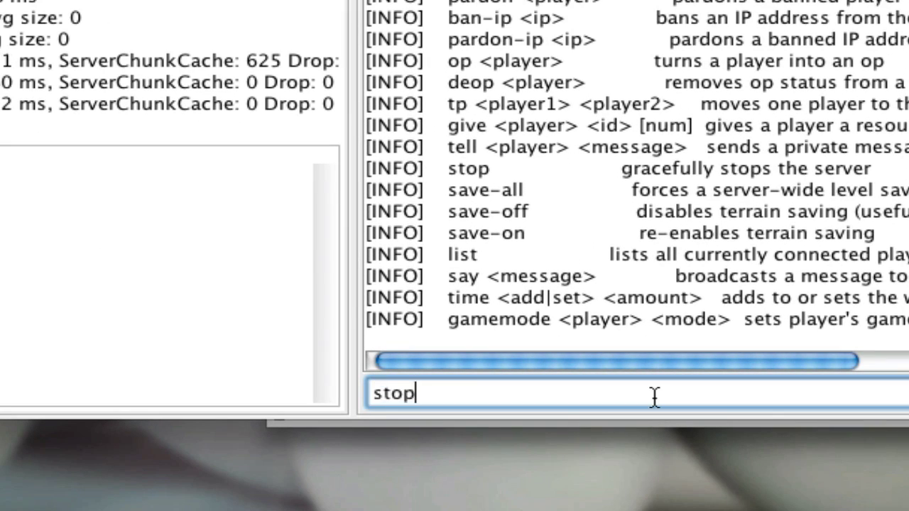
{"action": "key", "text": "Return"}
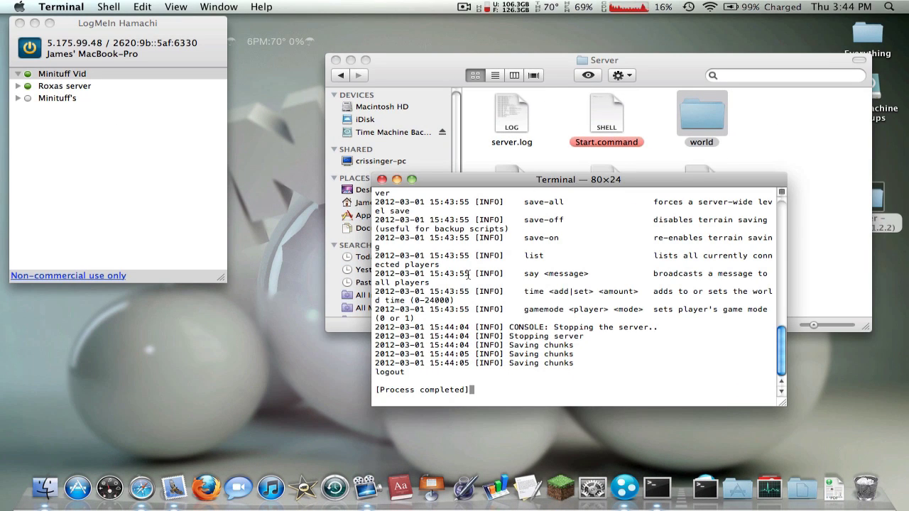
{"action": "key", "text": "super+q"}
{"action": "left_click", "coordinate": [632, 169]}
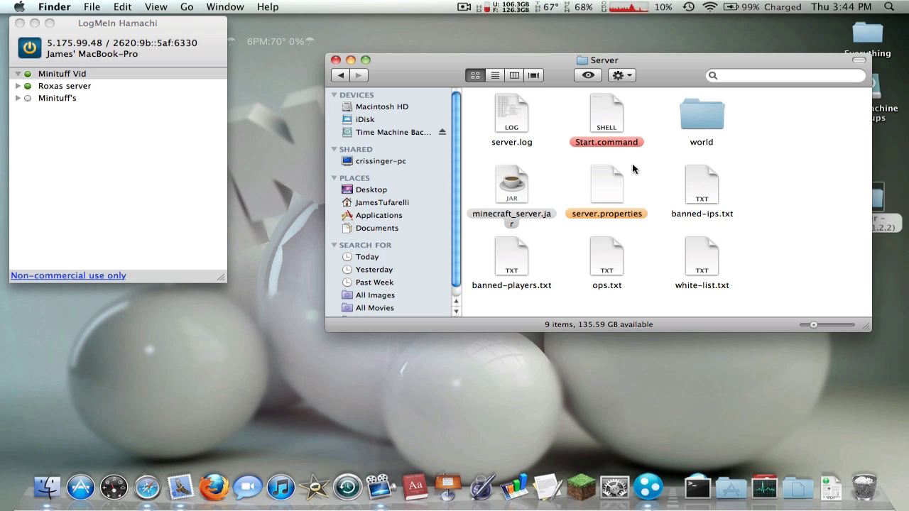
Step: Open ops.txt from the Server folder and add a sample operator name on a new line below minituff
{"action": "double_click", "coordinate": [615, 255]}
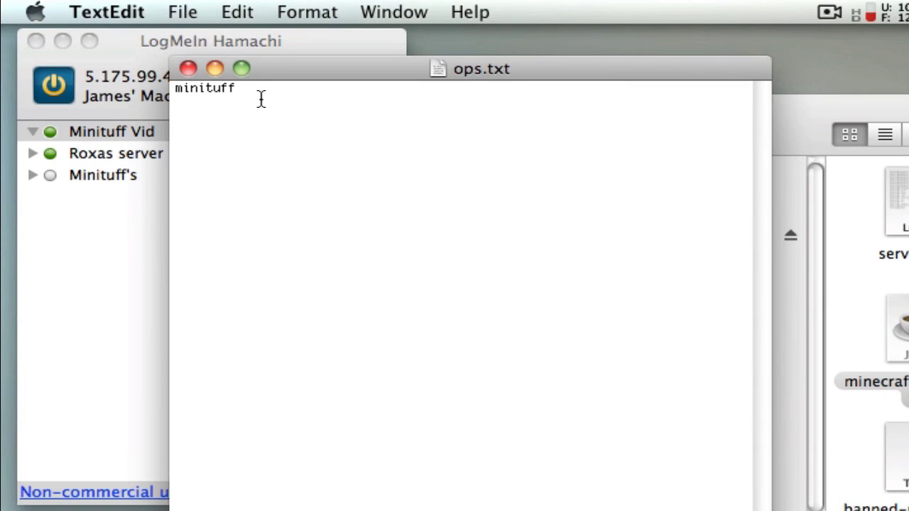
{"action": "left_click_drag", "start_coordinate": [259, 92], "coordinate": [175, 94]}
{"action": "left_click", "coordinate": [234, 88]}
{"action": "key", "text": "Return"}
{"action": "type", "text": "billy"}
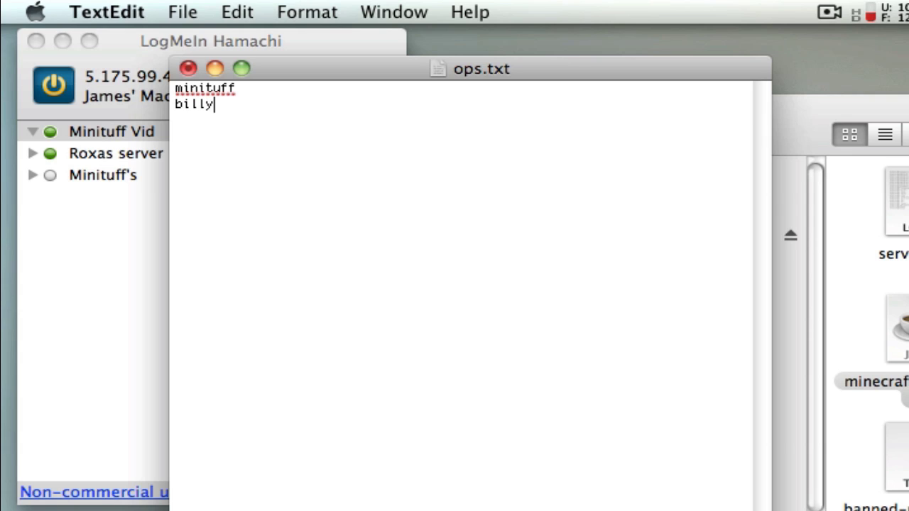
{"action": "type", "text": " bob joe"}
{"action": "left_click_drag", "start_coordinate": [282, 105], "coordinate": [178, 106]}
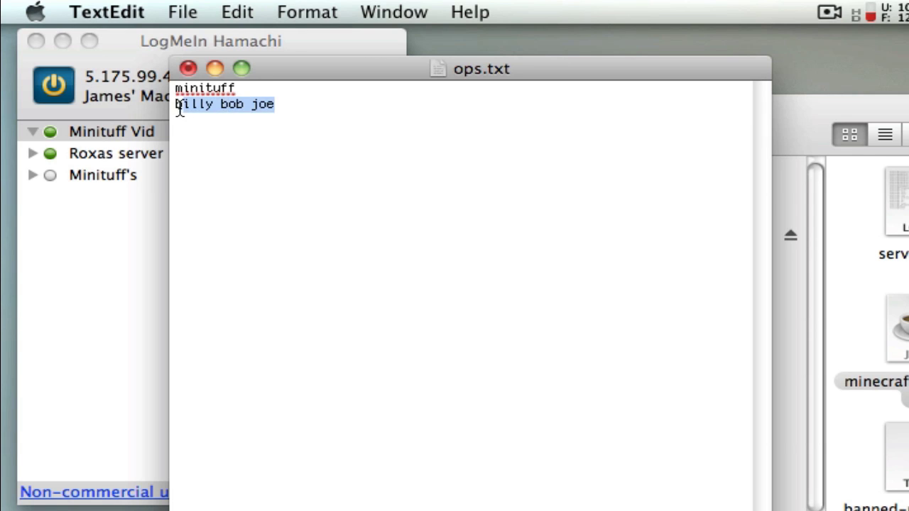
{"action": "left_click", "coordinate": [177, 106]}
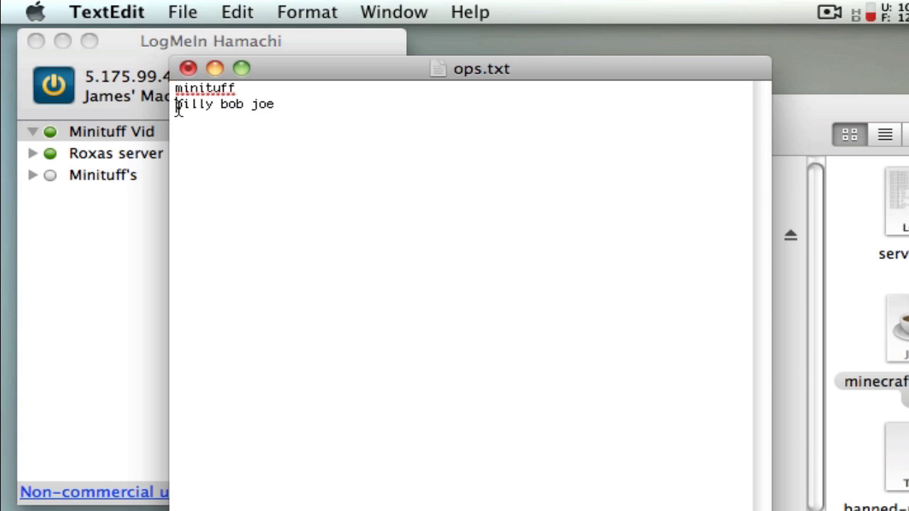
Step: Insert blank lines above the sample operator name, and remove all line breaks to join it to minituff on one line
{"action": "key", "text": "Return"}
{"action": "key", "text": "Return"}
{"action": "key", "text": "Return"}
{"action": "key", "text": "Return"}
{"action": "key", "text": "BackSpace"}
{"action": "key", "text": "BackSpace"}
{"action": "key", "text": "BackSpace"}
{"action": "key", "text": "BackSpace"}
{"action": "key", "text": "BackSpace"}
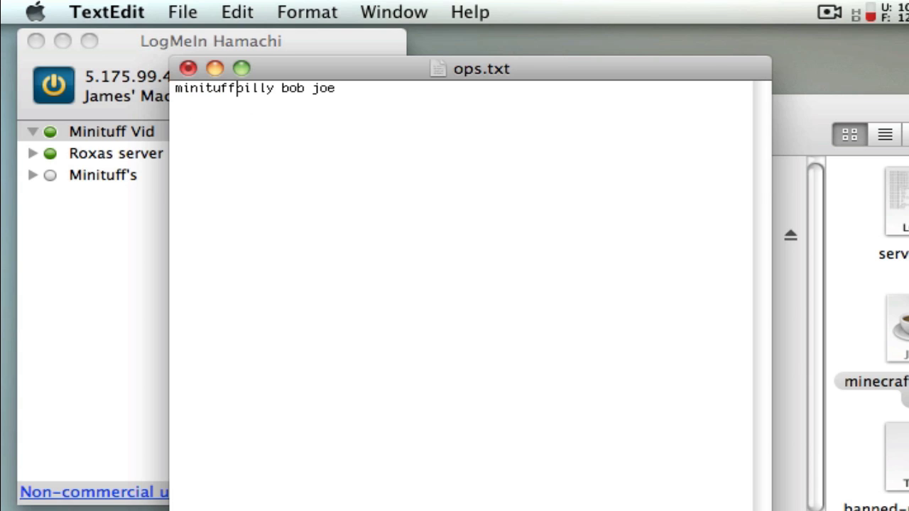
Step: Delete the sample operator name from ops.txt and quit TextEdit without saving the changes
{"action": "left_click_drag", "start_coordinate": [345, 92], "coordinate": [235, 95]}
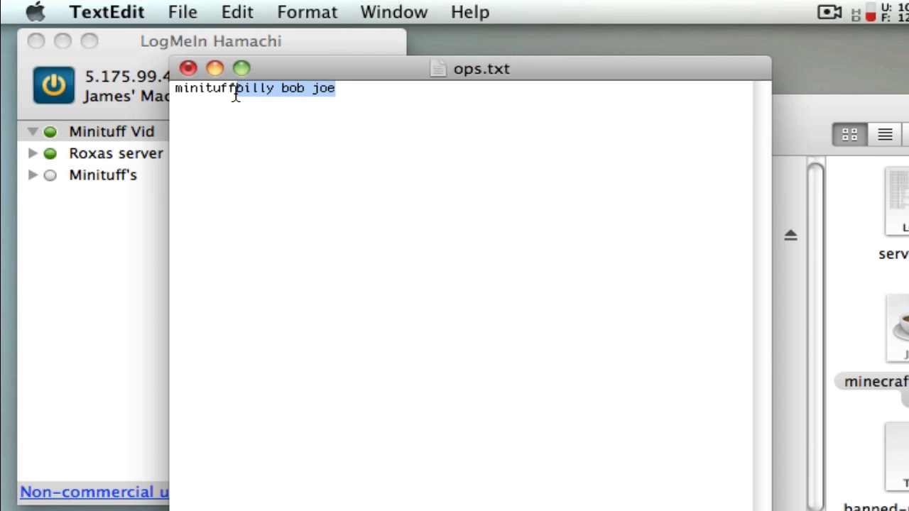
{"action": "key", "text": "BackSpace"}
{"action": "key", "text": "Return"}
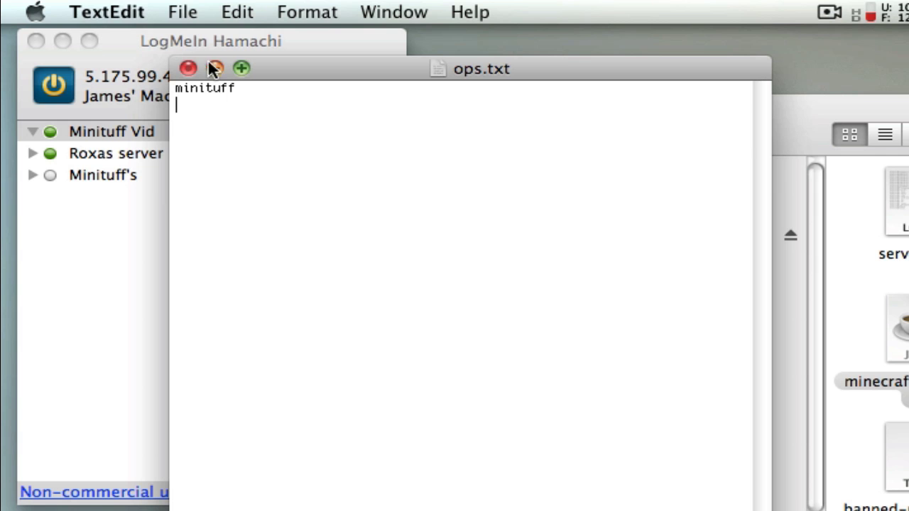
{"action": "key", "text": "super+q"}
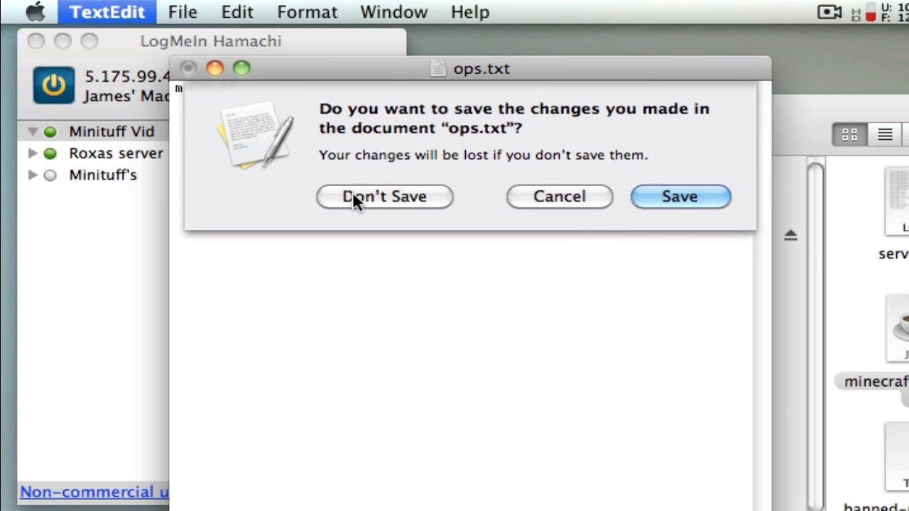
{"action": "left_click", "coordinate": [353, 194]}
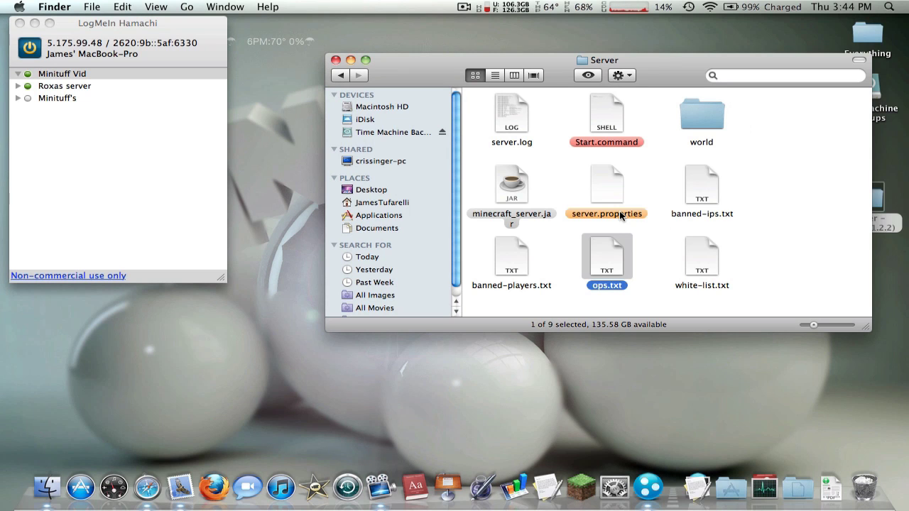
Step: Run Start.command again to restart the server, and open the Direct Connect screen in Minecraft's multiplayer mode
{"action": "double_click", "coordinate": [611, 126]}
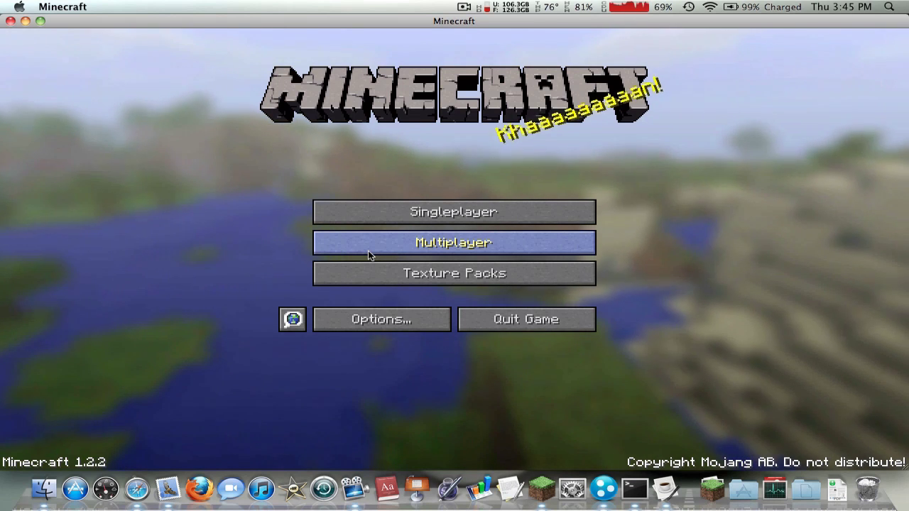
{"action": "left_click", "coordinate": [418, 245]}
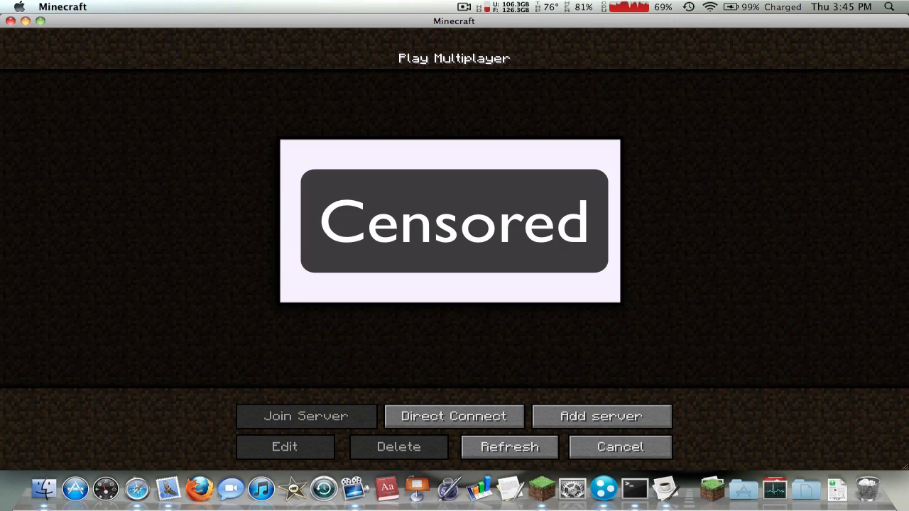
{"action": "left_click", "coordinate": [505, 414]}
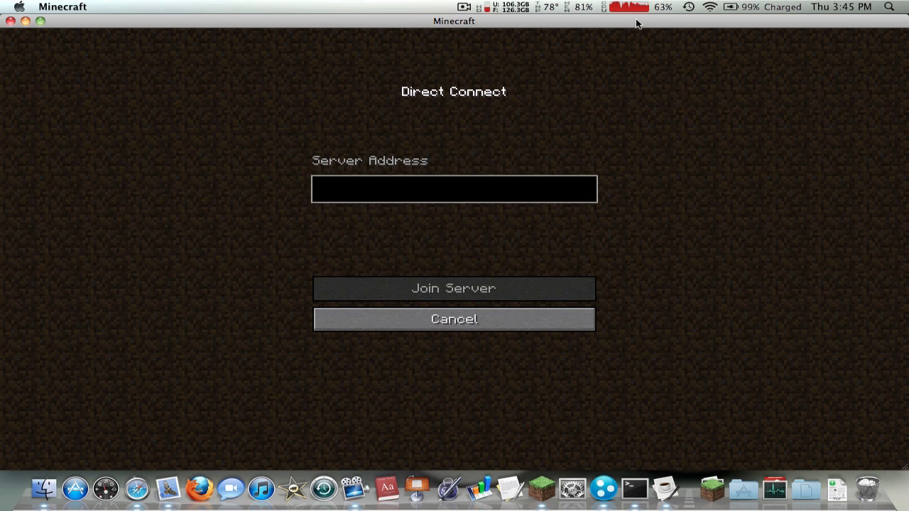
Step: Enter the Hamachi address 5.175.99.48 as the server address in Direct Connect and join the server
{"action": "left_click_drag", "start_coordinate": [636, 24], "coordinate": [606, 181]}
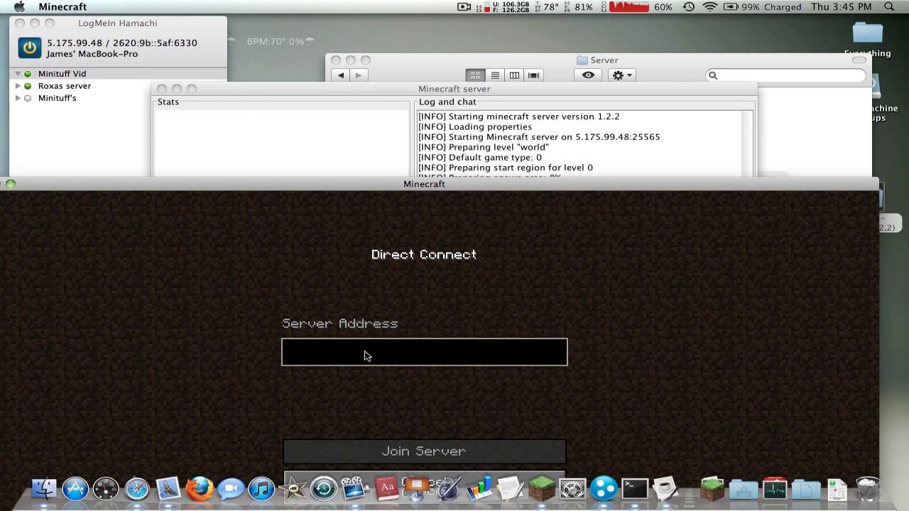
{"action": "type", "text": "5.175"}
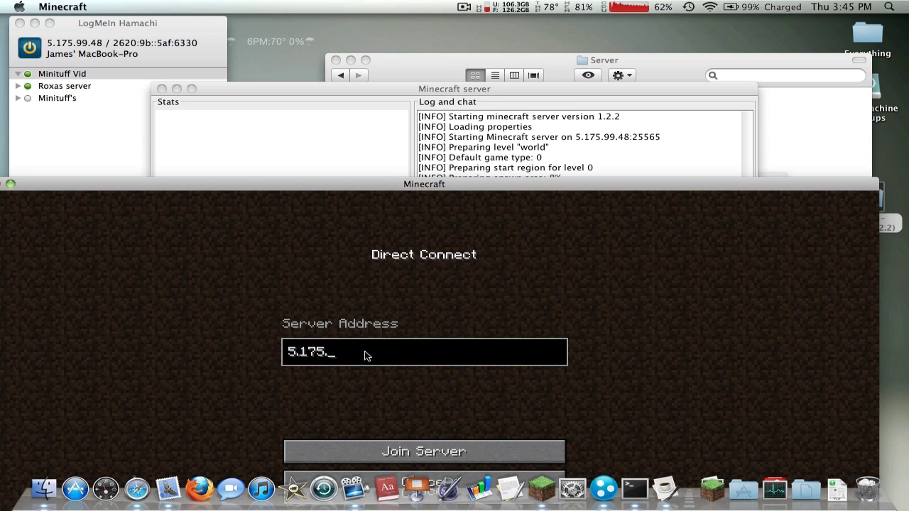
{"action": "type", "text": ".99.48"}
{"action": "left_click_drag", "start_coordinate": [428, 185], "coordinate": [459, 21]}
{"action": "left_click", "coordinate": [449, 288]}
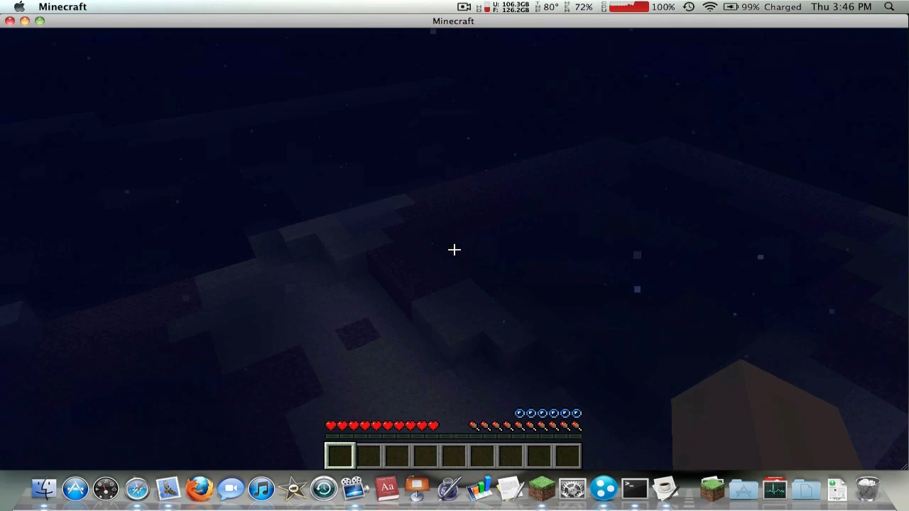
Step: Quit the Minecraft game, and run stop in the server console before closing Terminal
{"action": "key", "text": "space"}
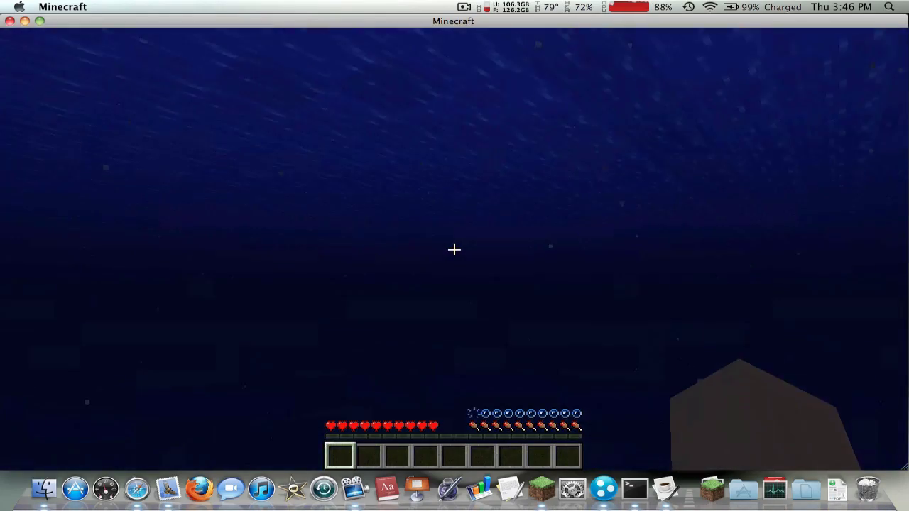
{"action": "key", "text": "super+q"}
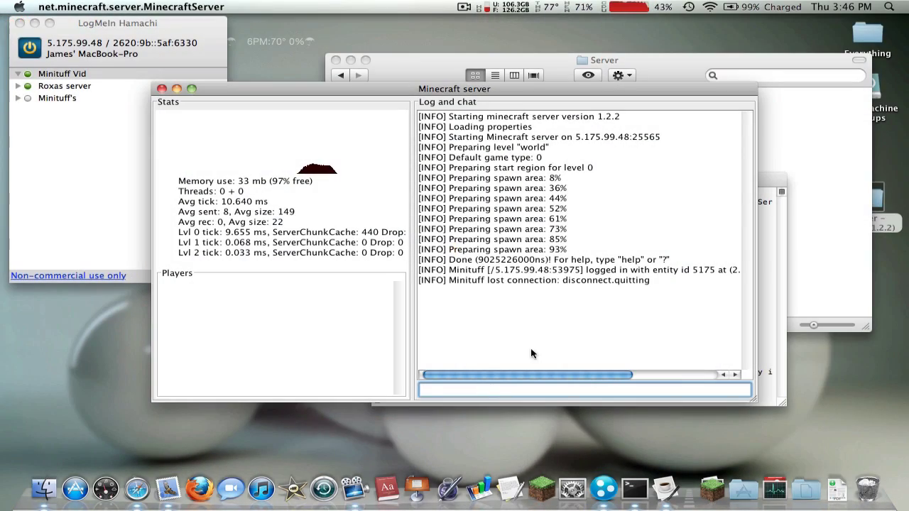
{"action": "type", "text": "stop"}
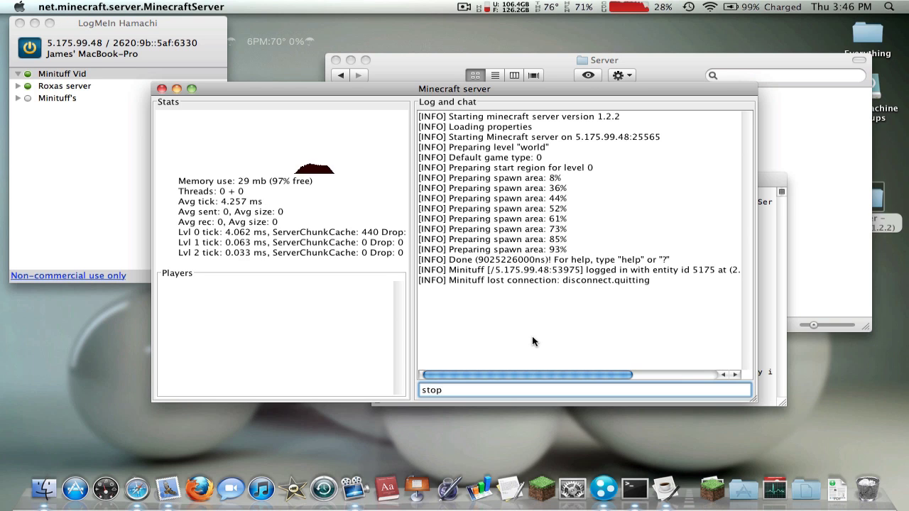
{"action": "key", "text": "Return"}
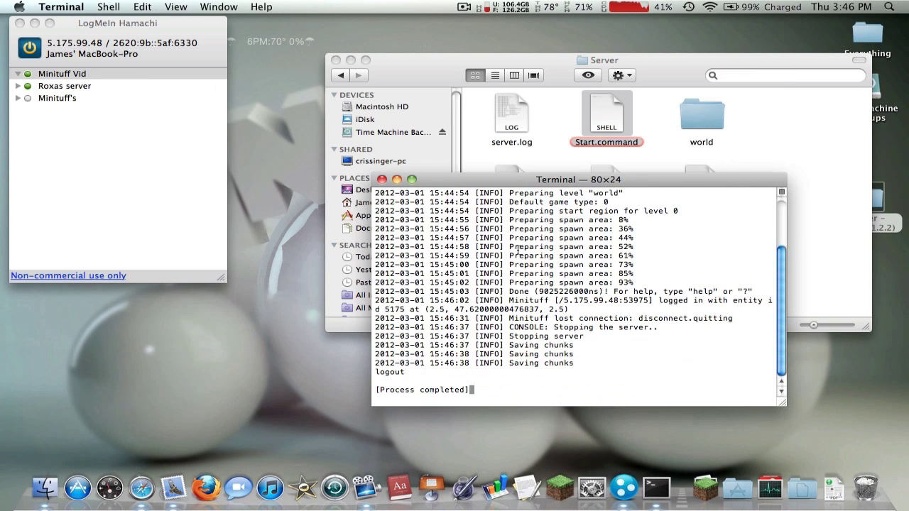
{"action": "key", "text": "super+q"}
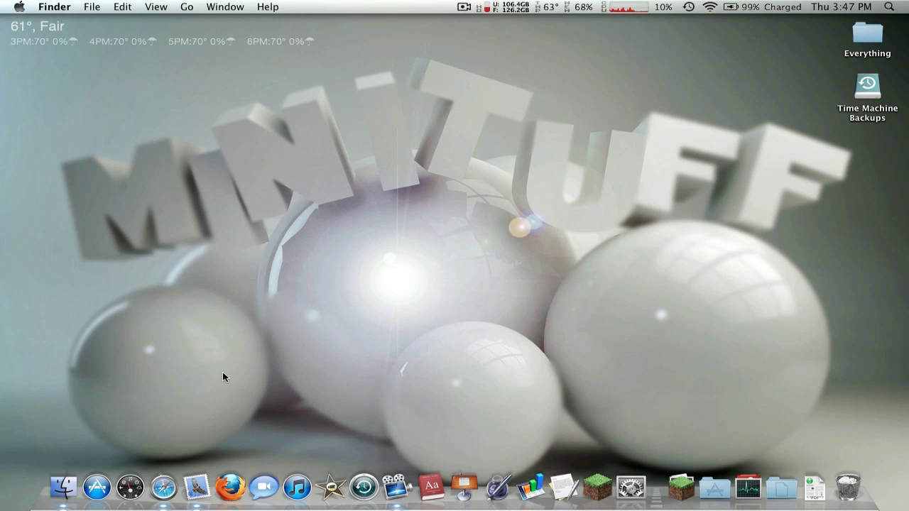
Step: Switch to Safari and load the minecraft.net home page in the Minecraft tab
{"action": "left_click", "coordinate": [168, 468]}
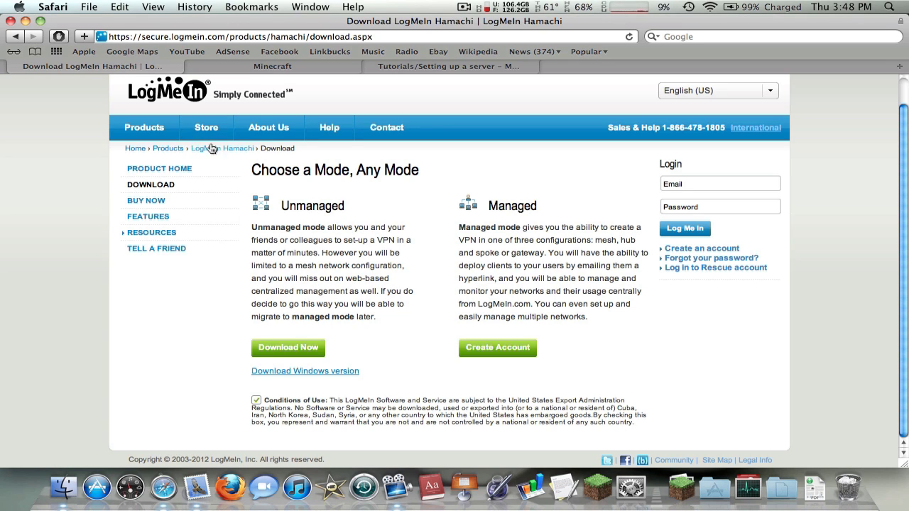
{"action": "left_click", "coordinate": [278, 65]}
{"action": "left_click", "coordinate": [210, 93]}
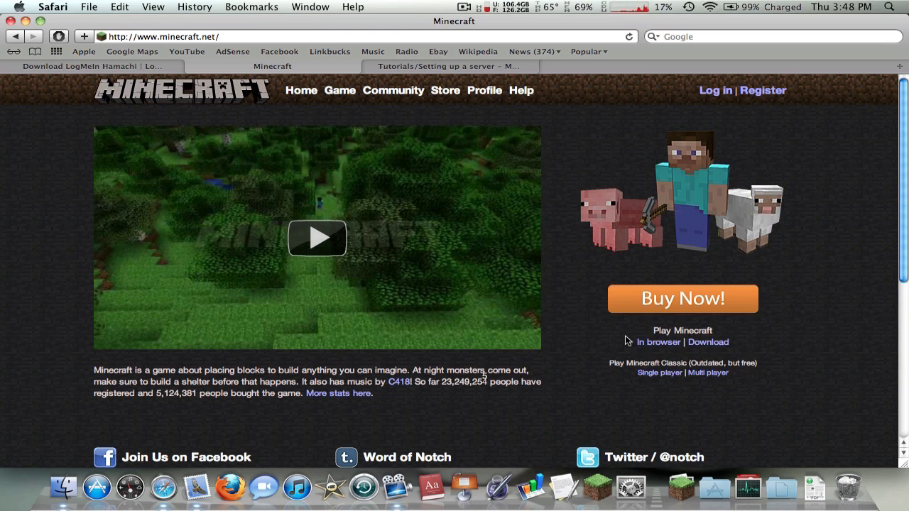
Step: Open the Minecraft download page and download minecraft_server.jar from the Multiplayer Server section
{"action": "left_click", "coordinate": [703, 346]}
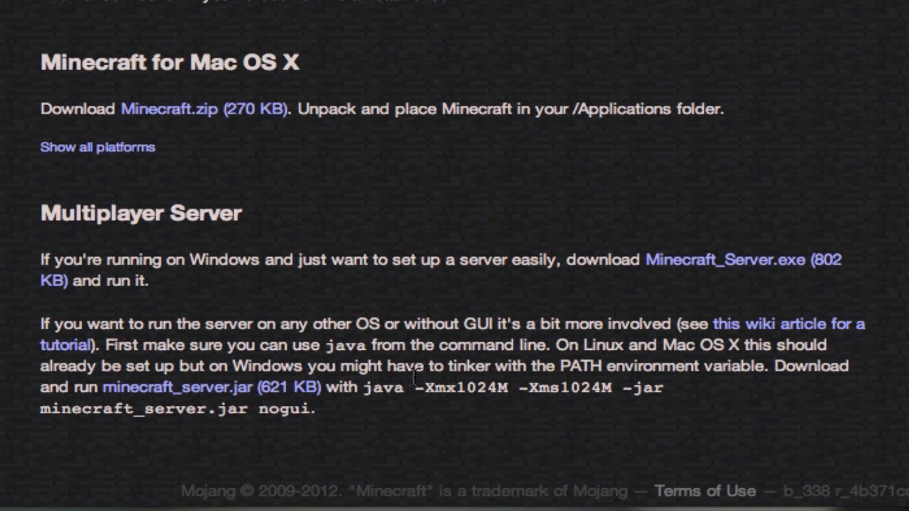
{"action": "left_click", "coordinate": [251, 388]}
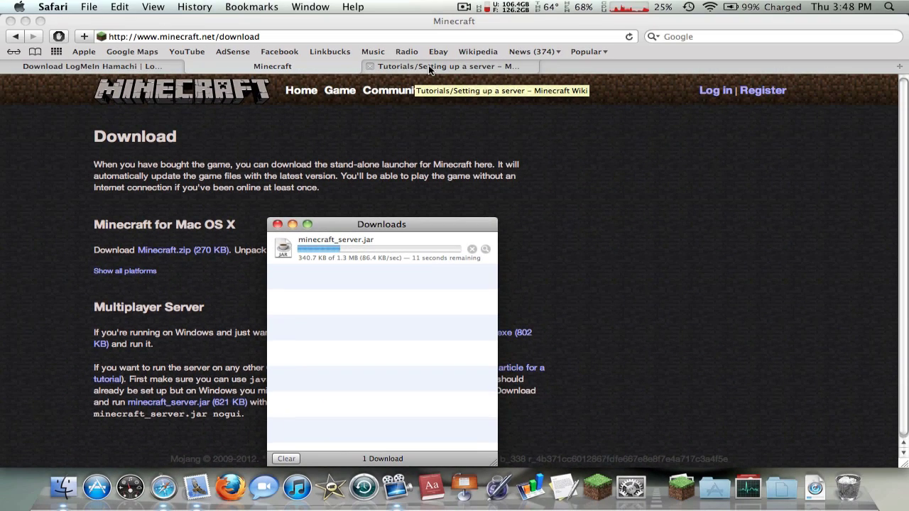
Step: Switch to the Minecraft Wiki tutorial on setting up a server and go to its Mac OS X Instructions section
{"action": "left_click", "coordinate": [428, 67]}
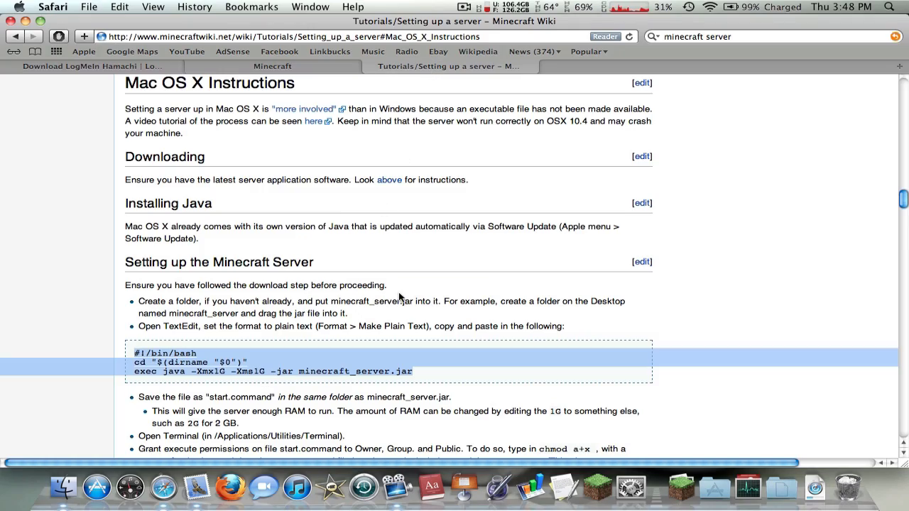
{"action": "scroll", "coordinate": [399, 298], "scroll_direction": "up", "scroll_amount": 15}
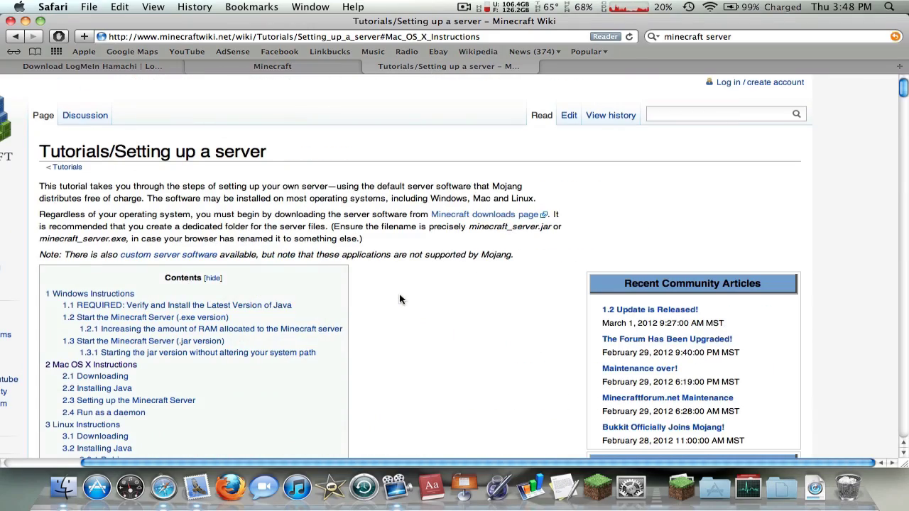
{"action": "scroll", "coordinate": [400, 298], "scroll_direction": "down", "scroll_amount": 1}
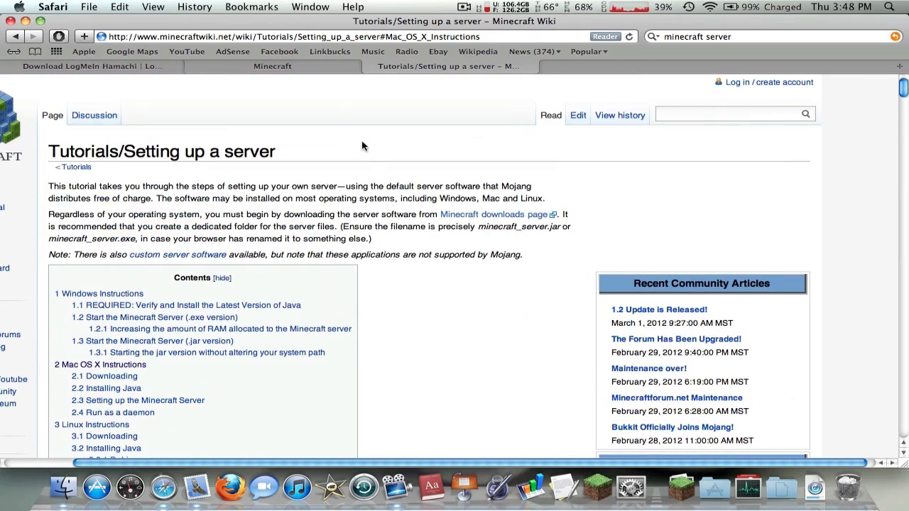
{"action": "scroll", "coordinate": [362, 145], "scroll_direction": "down", "scroll_amount": 10}
{"action": "scroll", "coordinate": [359, 146], "scroll_direction": "up", "scroll_amount": 10}
{"action": "scroll", "coordinate": [358, 145], "scroll_direction": "right", "scroll_amount": 1}
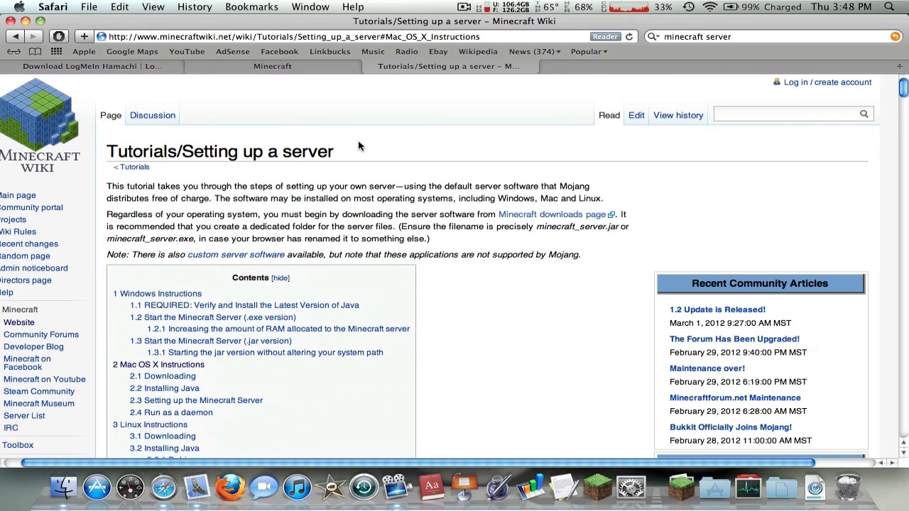
{"action": "scroll", "coordinate": [359, 146], "scroll_direction": "left", "scroll_amount": 1}
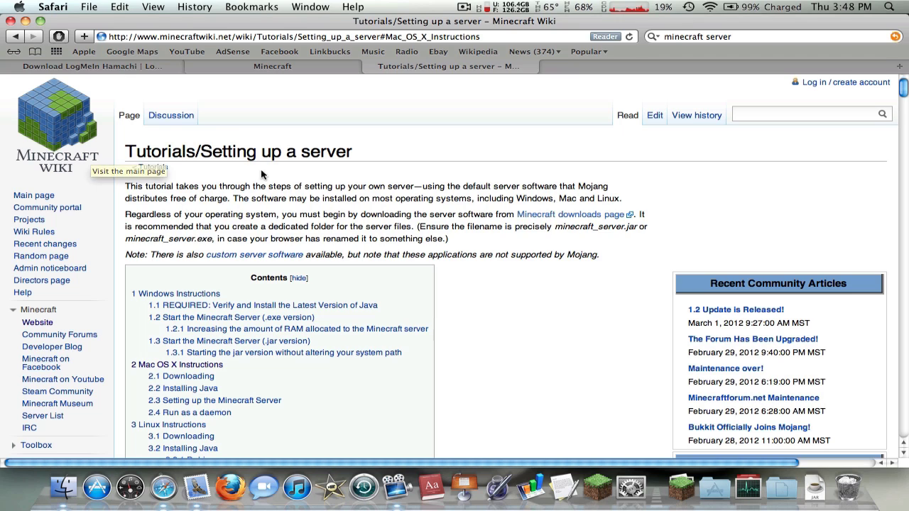
{"action": "scroll", "coordinate": [198, 378], "scroll_direction": "down", "scroll_amount": 1}
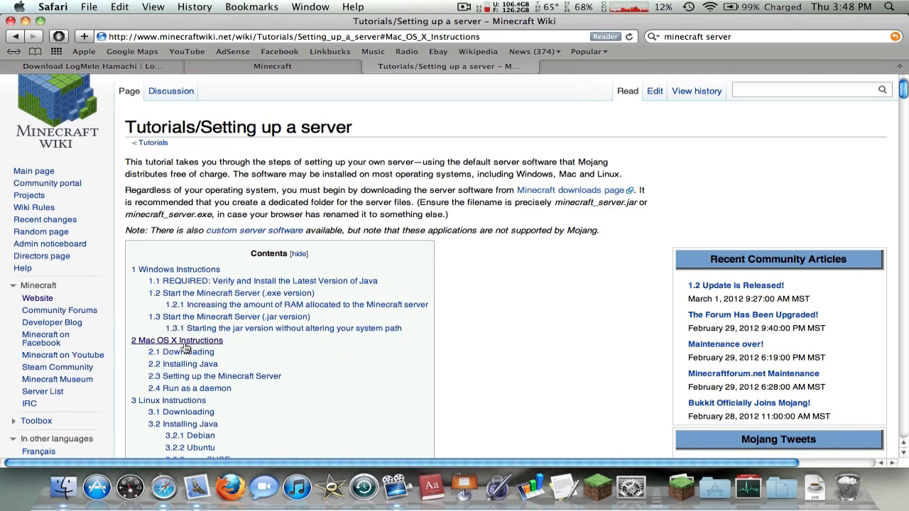
{"action": "left_click", "coordinate": [186, 343]}
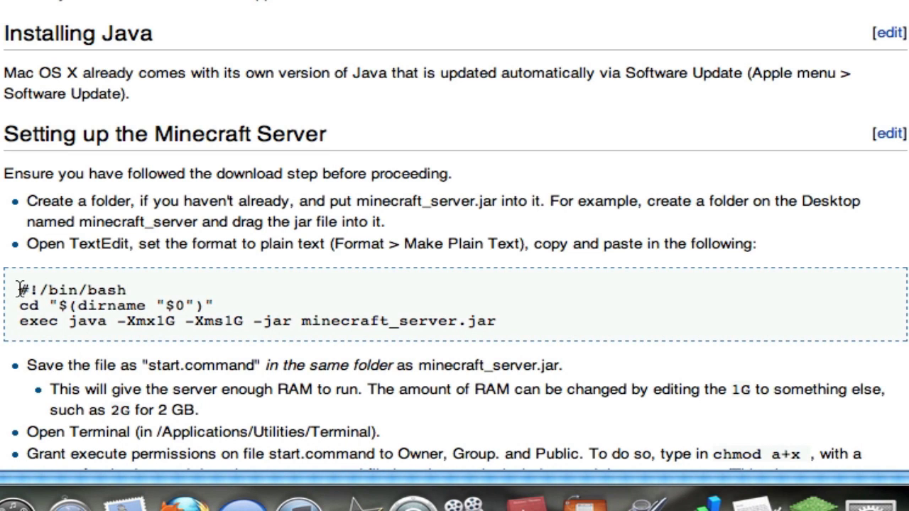
Step: Copy the three-line bash start script from the Setting up the Minecraft Server section
{"action": "left_click_drag", "start_coordinate": [21, 290], "coordinate": [419, 328]}
{"action": "left_click", "coordinate": [525, 276]}
{"action": "left_click_drag", "start_coordinate": [525, 276], "coordinate": [533, 334]}
{"action": "key", "text": "super+c"}
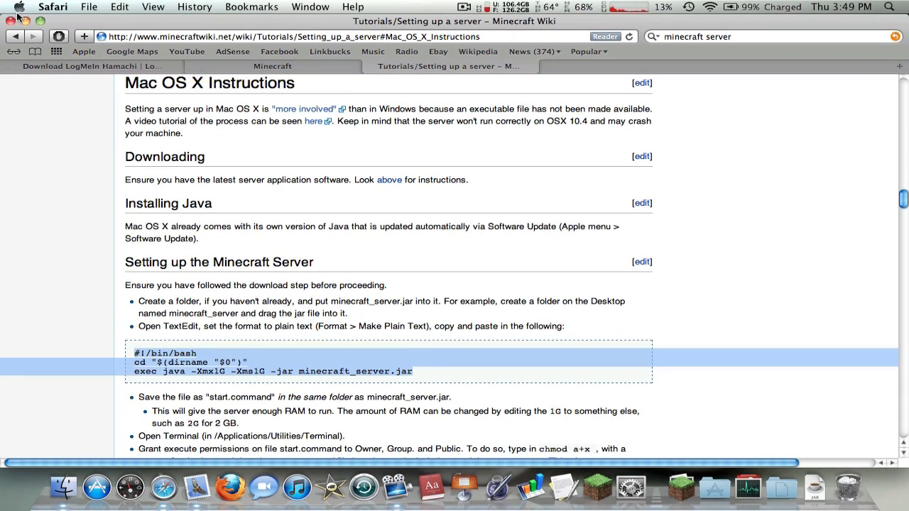
Step: Close the browser window, clear the Downloads list and close it
{"action": "left_click", "coordinate": [10, 21]}
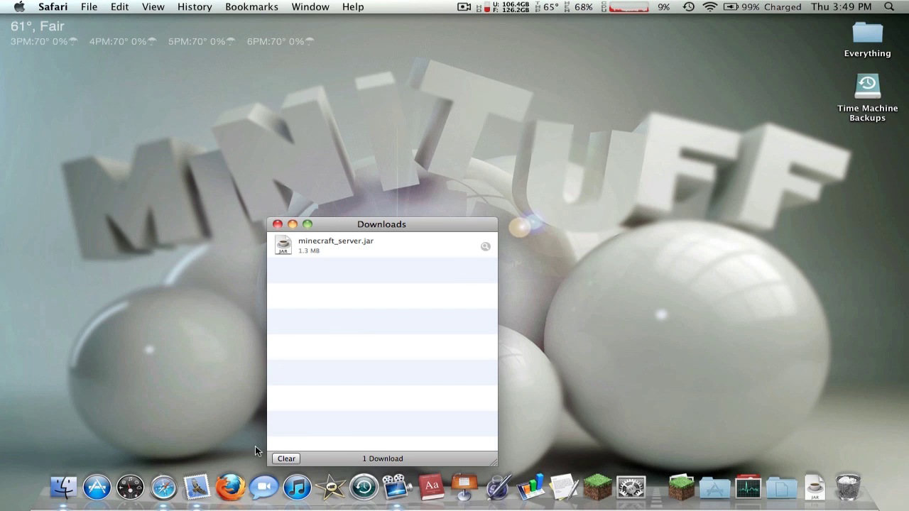
{"action": "left_click", "coordinate": [287, 458]}
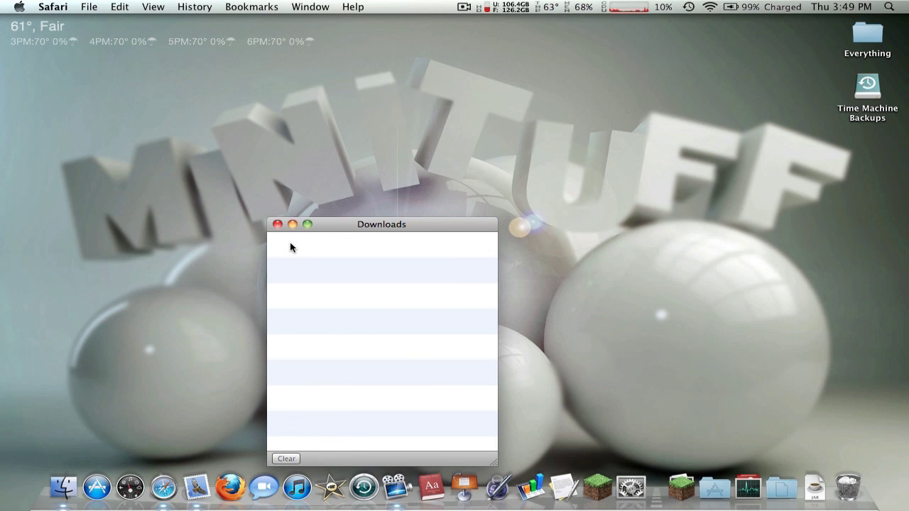
{"action": "key", "text": "super+w"}
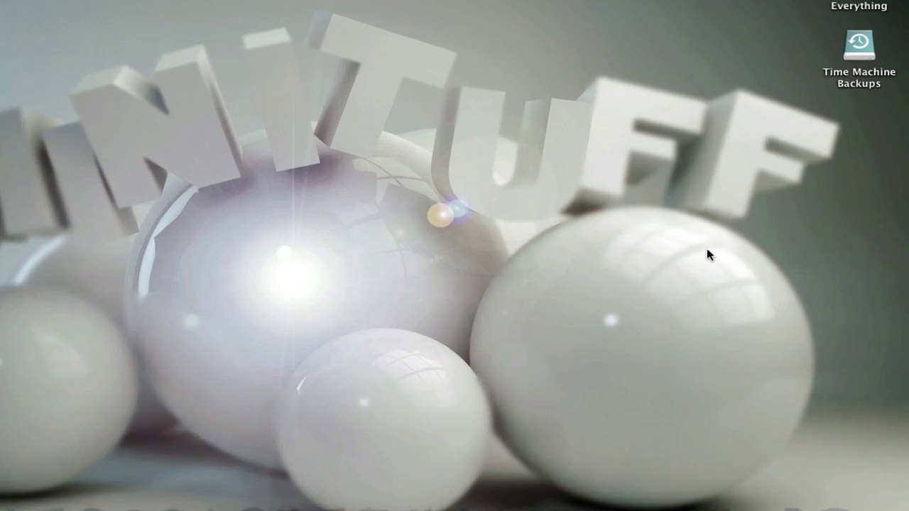
Step: Create a new folder on the desktop named Server and place it below the Time Machine Backups icon
{"action": "right_click", "coordinate": [741, 260]}
{"action": "left_click", "coordinate": [719, 262]}
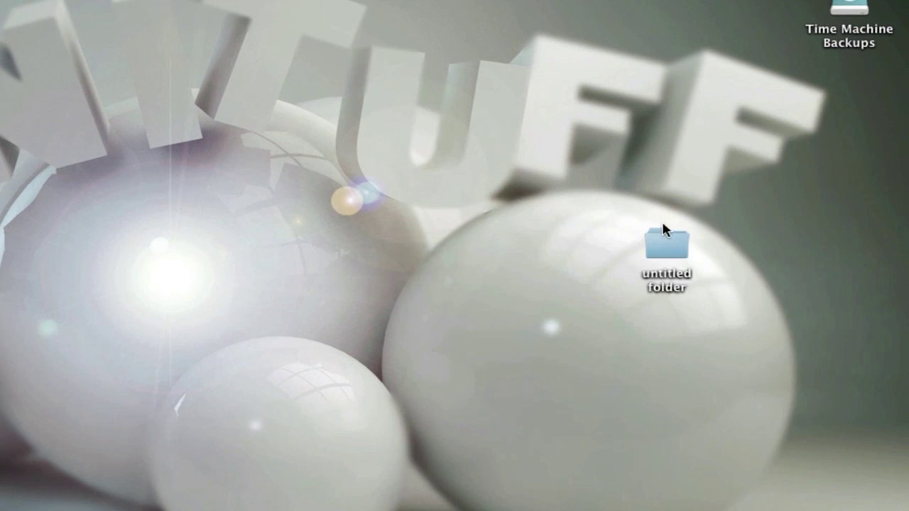
{"action": "left_click", "coordinate": [677, 240]}
{"action": "key", "text": "Return"}
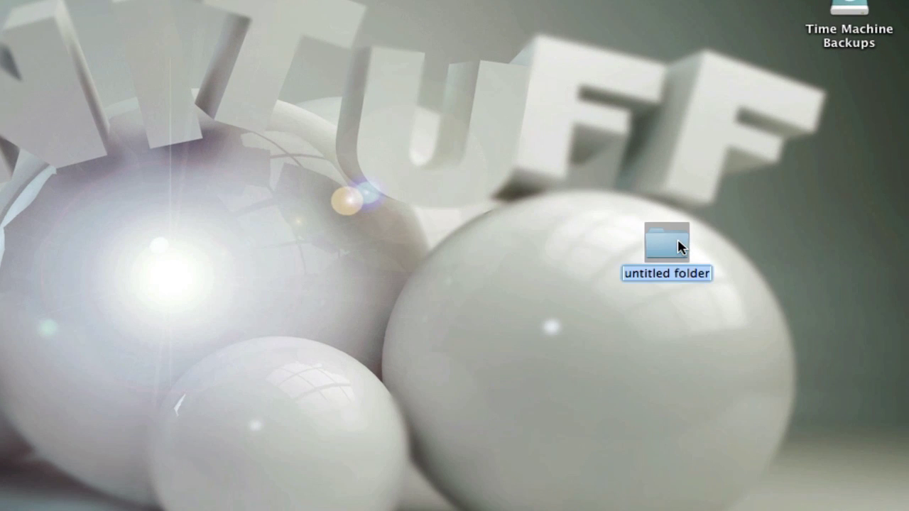
{"action": "type", "text": "Serve"}
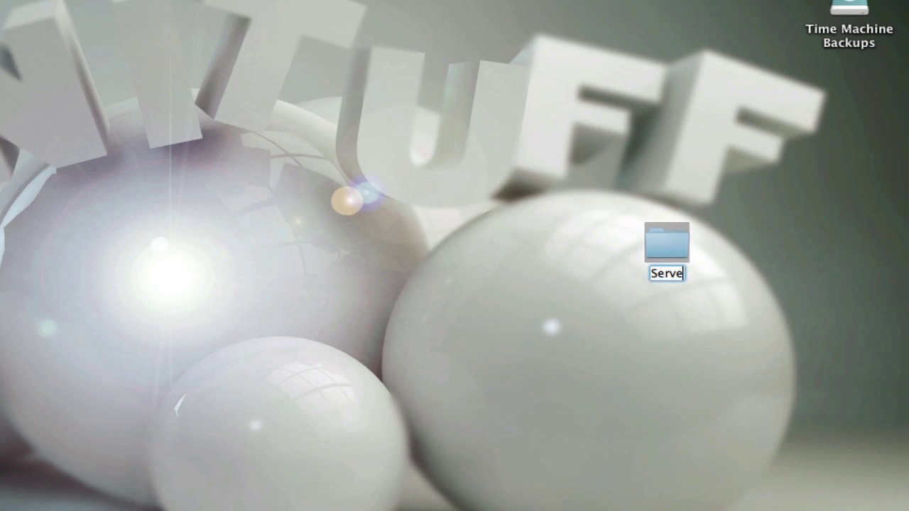
{"action": "type", "text": "r"}
{"action": "key", "text": "Return"}
{"action": "left_click_drag", "start_coordinate": [686, 247], "coordinate": [814, 165]}
{"action": "right_click", "coordinate": [814, 283]}
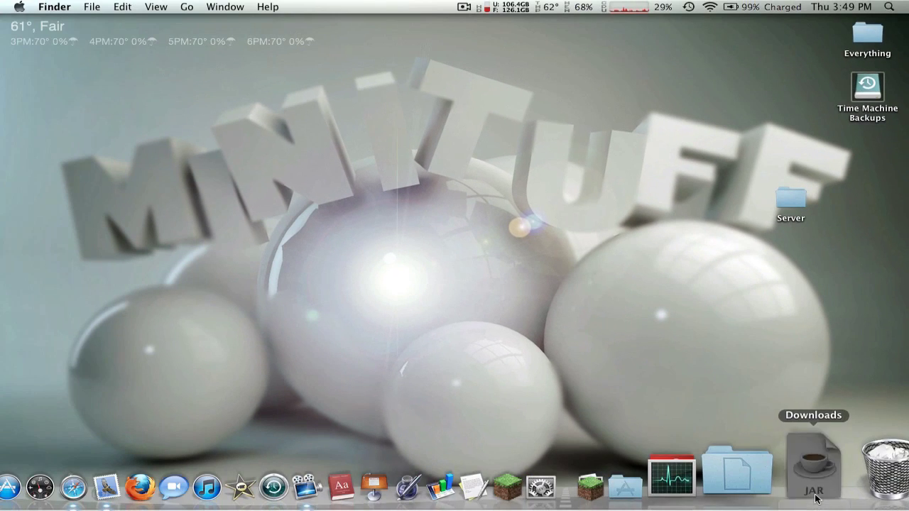
Step: Move minecraft_server.jar from Downloads into the Server folder and open that folder to check its contents
{"action": "left_click", "coordinate": [814, 487]}
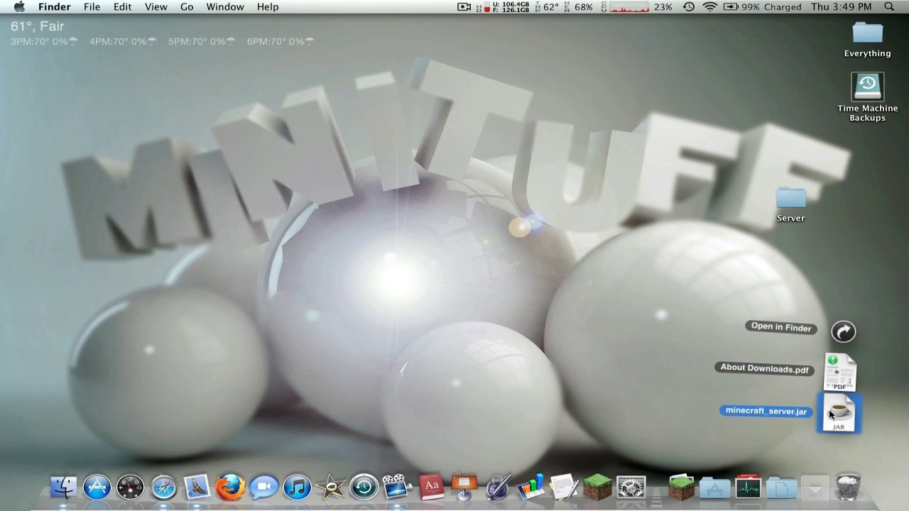
{"action": "left_click_drag", "start_coordinate": [830, 415], "coordinate": [786, 200]}
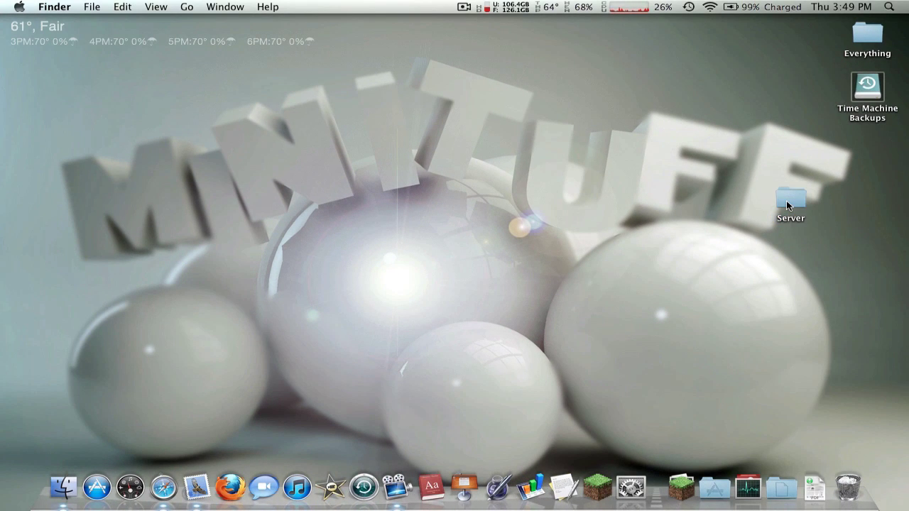
{"action": "double_click", "coordinate": [786, 200]}
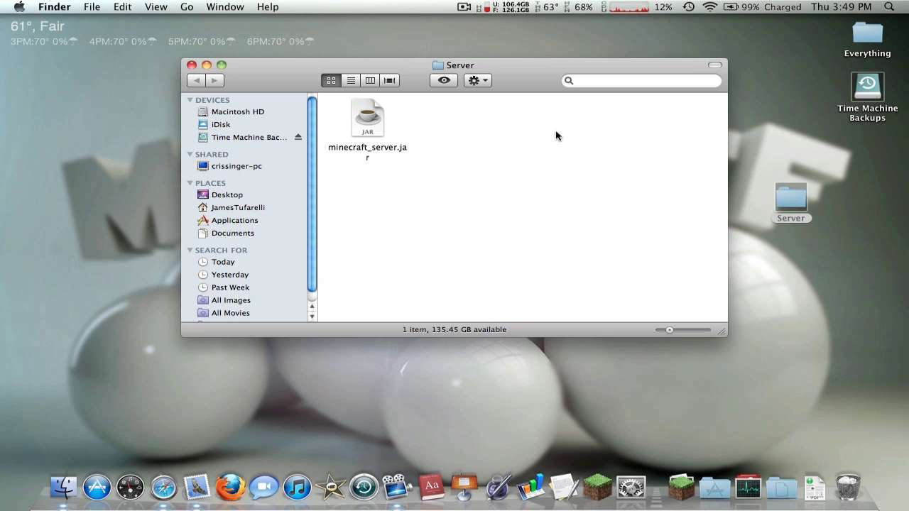
{"action": "left_click_drag", "start_coordinate": [532, 69], "coordinate": [541, 102]}
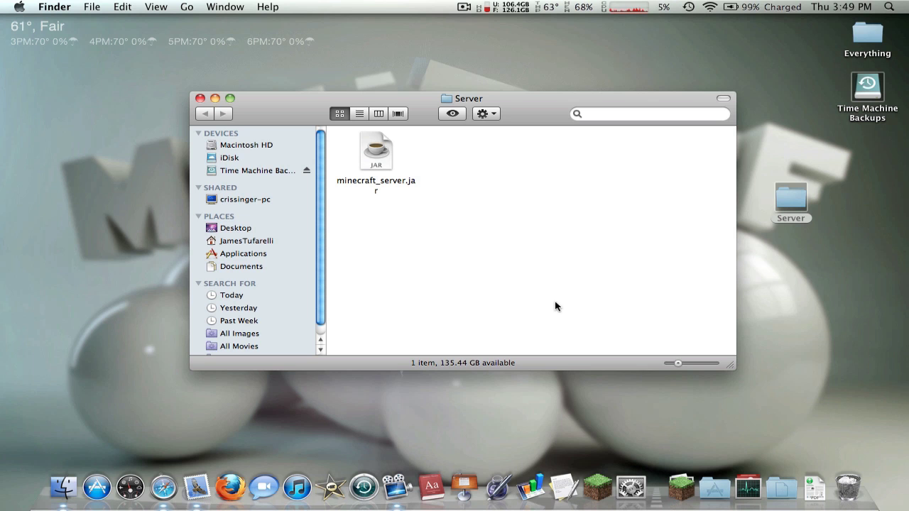
Step: Close the Server folder window and paste the copied start script into a new TextEdit document
{"action": "left_click", "coordinate": [565, 482]}
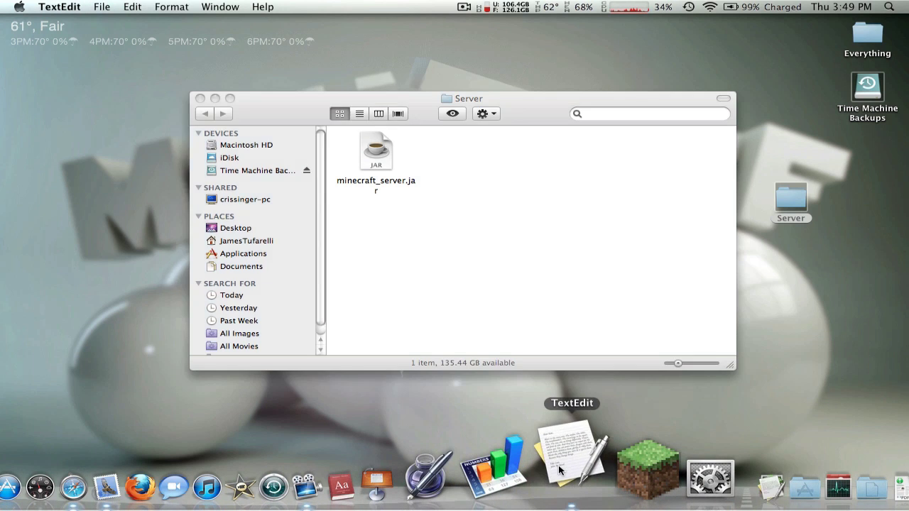
{"action": "left_click", "coordinate": [535, 246]}
{"action": "key", "text": "super+w"}
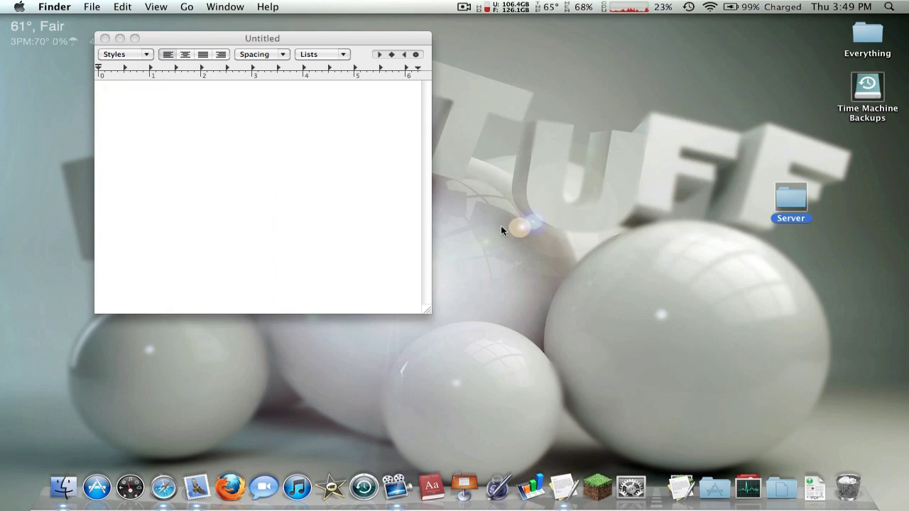
{"action": "left_click_drag", "start_coordinate": [354, 37], "coordinate": [522, 40]}
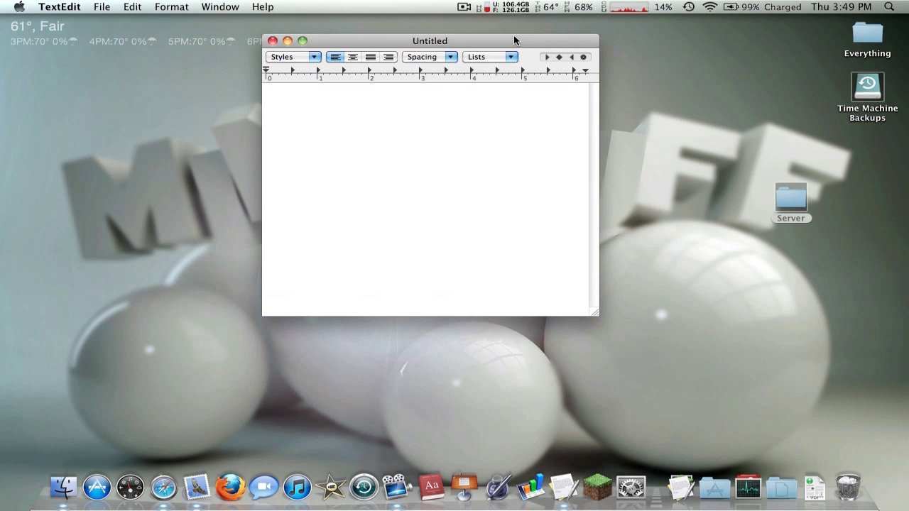
{"action": "key", "text": "super+v"}
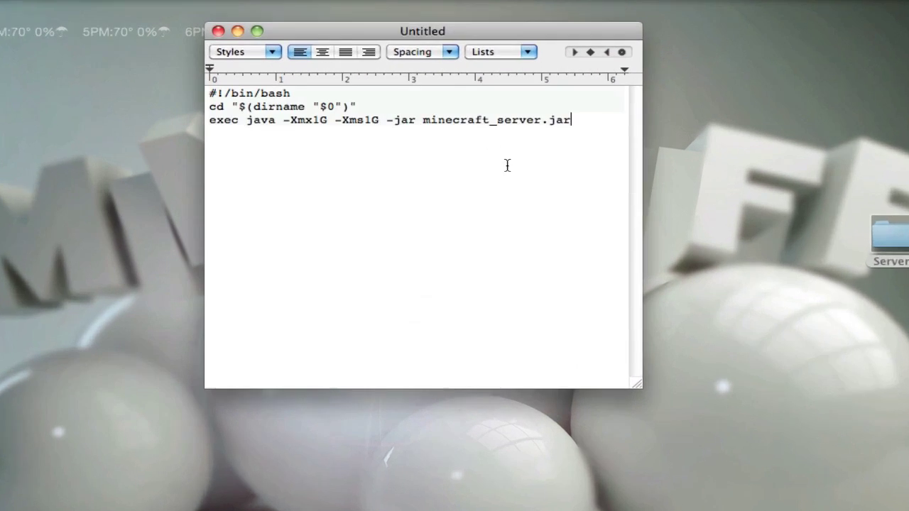
Step: Review the pasted script, pointing out the memory values in -Xmx1G and -Xms1G
{"action": "left_click_drag", "start_coordinate": [629, 138], "coordinate": [139, 103]}
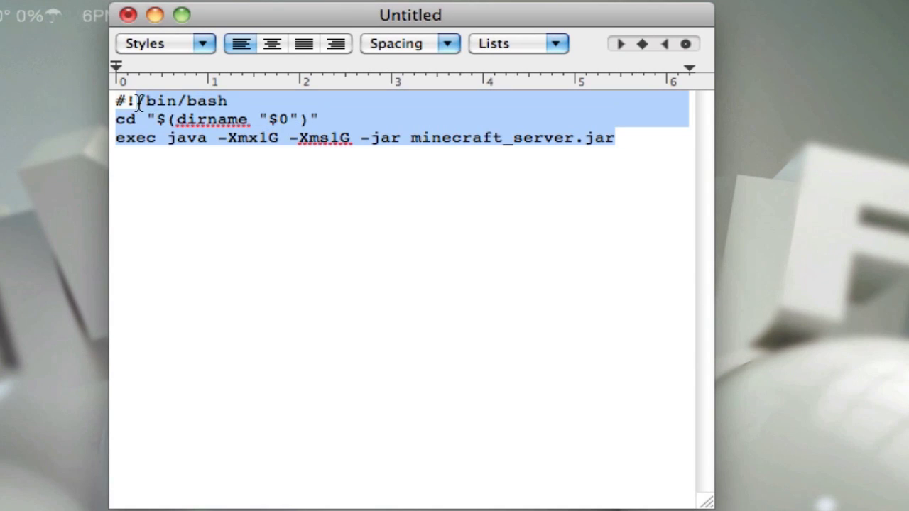
{"action": "left_click", "coordinate": [291, 166]}
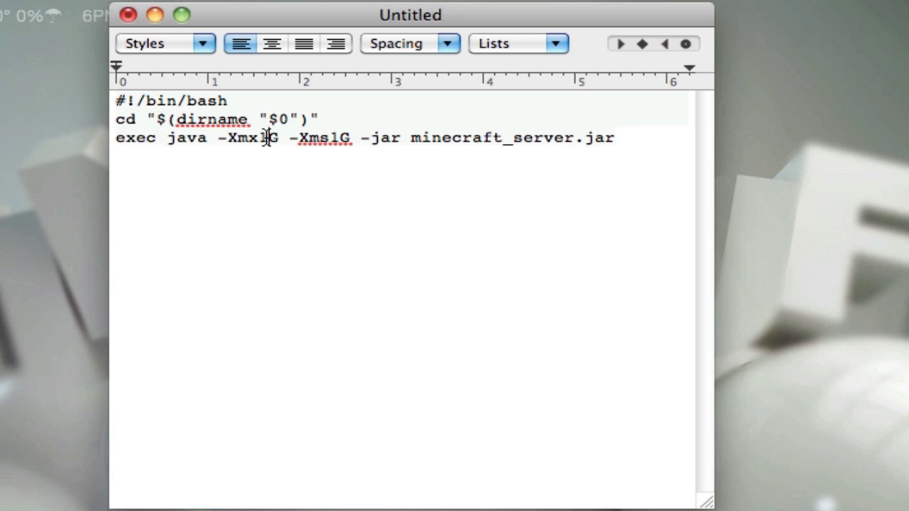
{"action": "left_click_drag", "start_coordinate": [259, 138], "coordinate": [269, 137]}
{"action": "left_click_drag", "start_coordinate": [340, 138], "coordinate": [330, 139]}
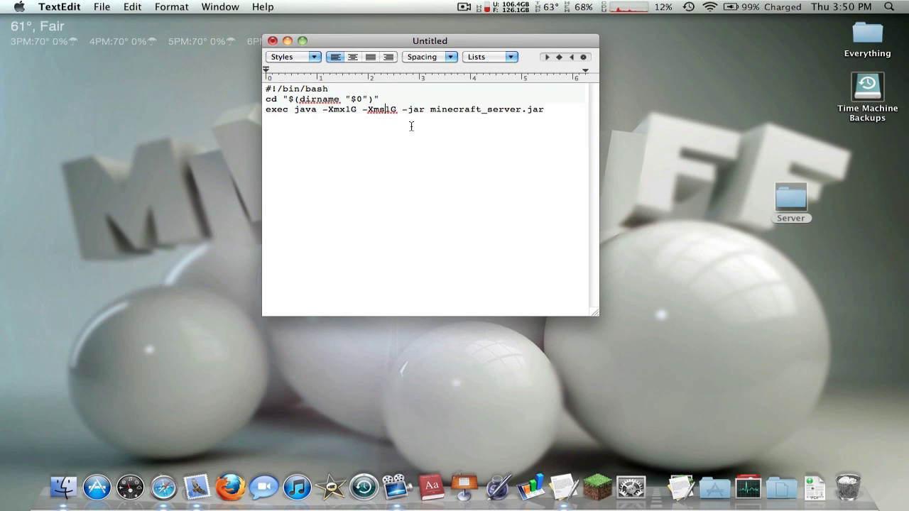
Step: Check the computer's installed memory in About This Mac against the script's memory values, and close the window
{"action": "left_click", "coordinate": [19, 7]}
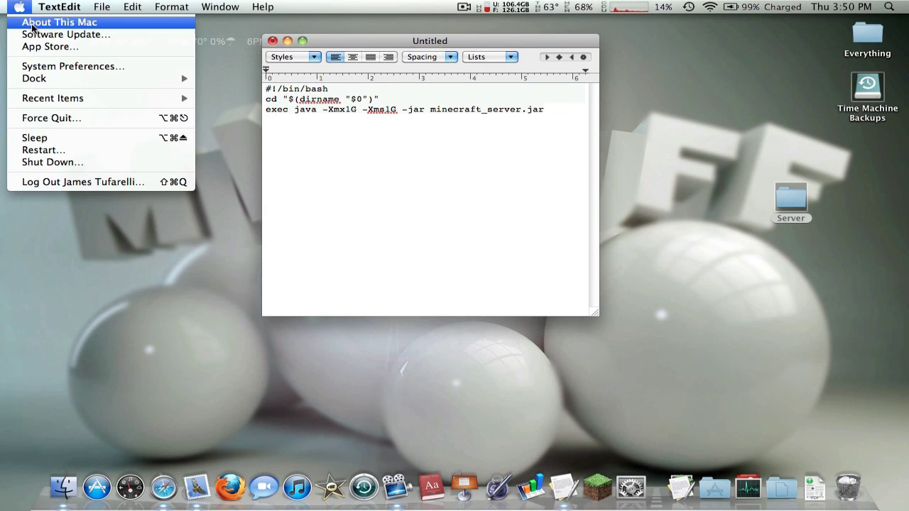
{"action": "left_click", "coordinate": [33, 27]}
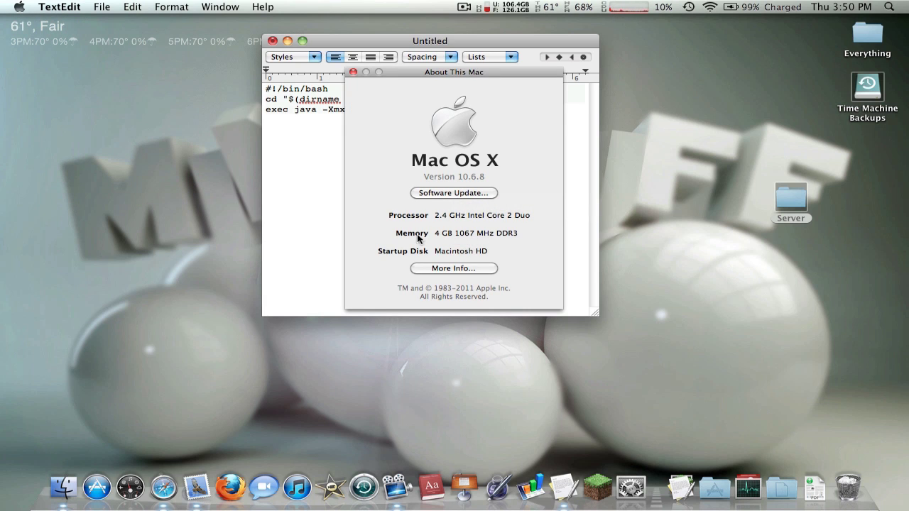
{"action": "left_click_drag", "start_coordinate": [484, 73], "coordinate": [727, 39]}
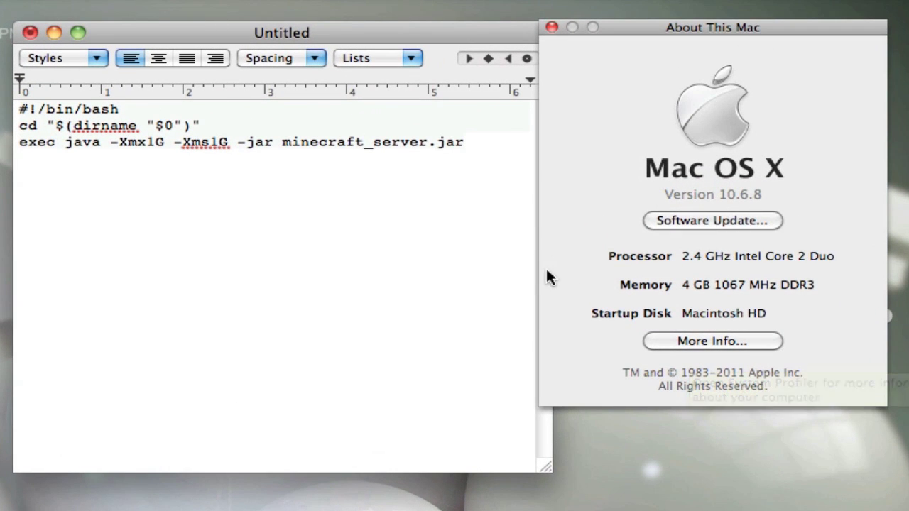
{"action": "left_click", "coordinate": [215, 144]}
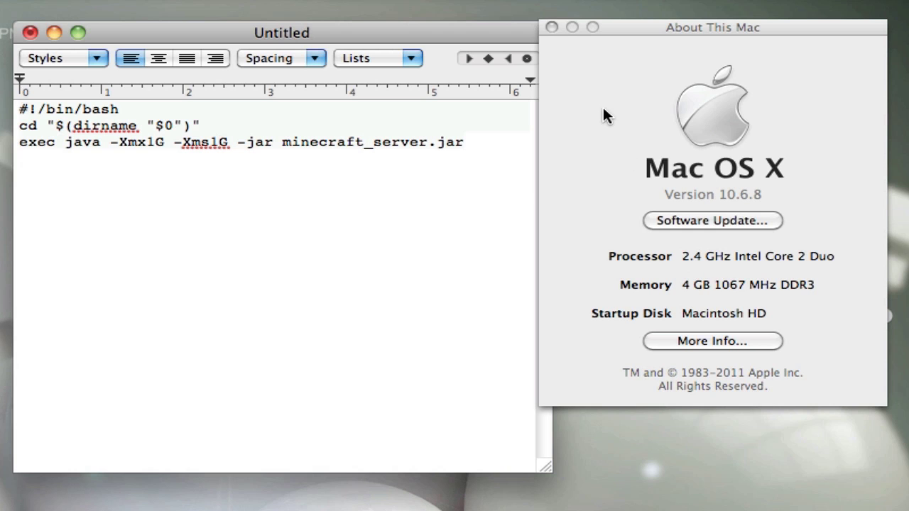
{"action": "left_click", "coordinate": [550, 27]}
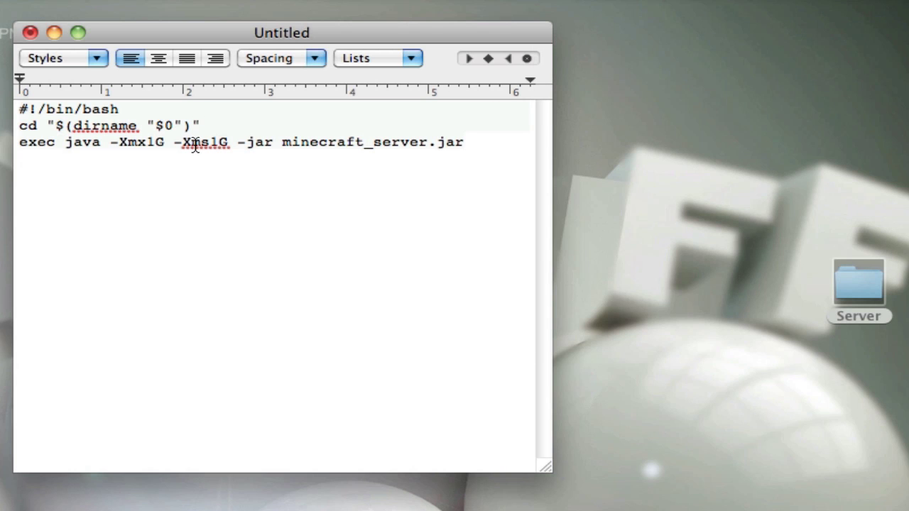
Step: Convert the start script document to plain text
{"action": "left_click", "coordinate": [156, 142]}
{"action": "left_click", "coordinate": [211, 216]}
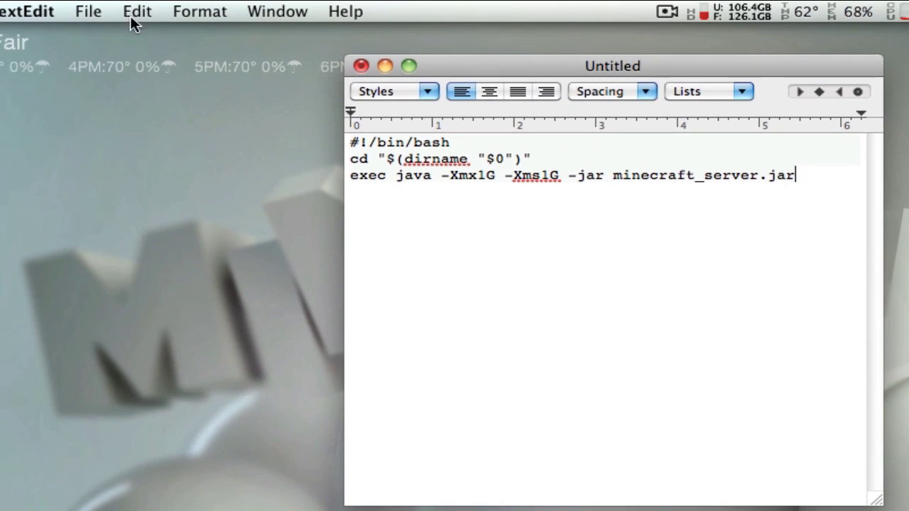
{"action": "left_click", "coordinate": [168, 7]}
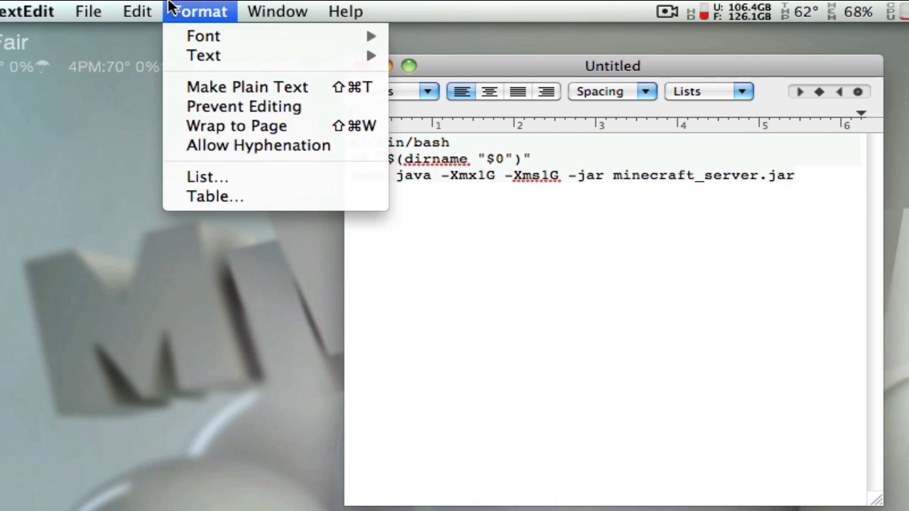
{"action": "left_click", "coordinate": [229, 85]}
{"action": "left_click", "coordinate": [826, 182]}
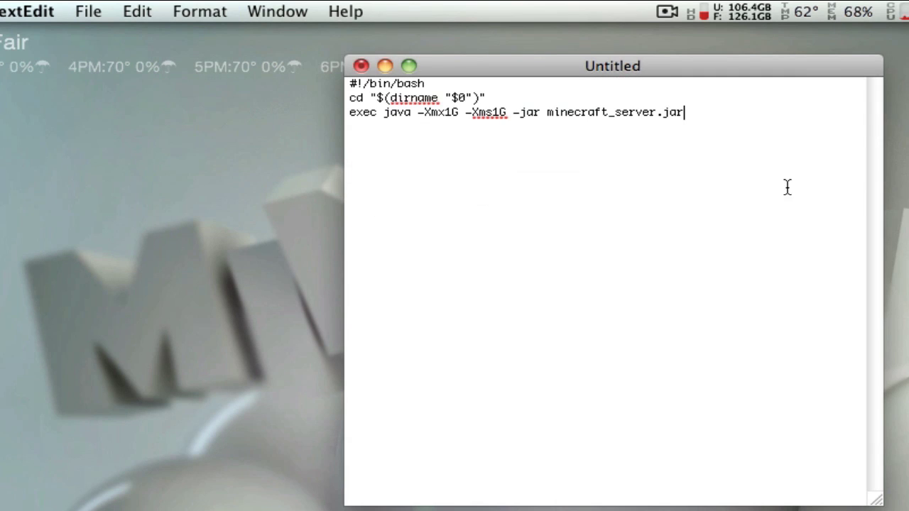
Step: Save the script on the Desktop as Start.command with Unicode (UTF-8) encoding, and quit TextEdit
{"action": "left_click", "coordinate": [76, 15]}
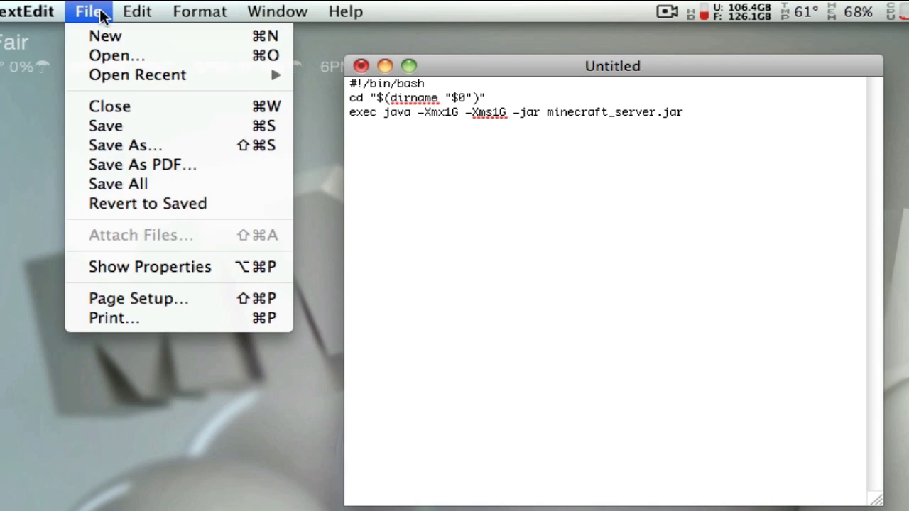
{"action": "left_click", "coordinate": [134, 147]}
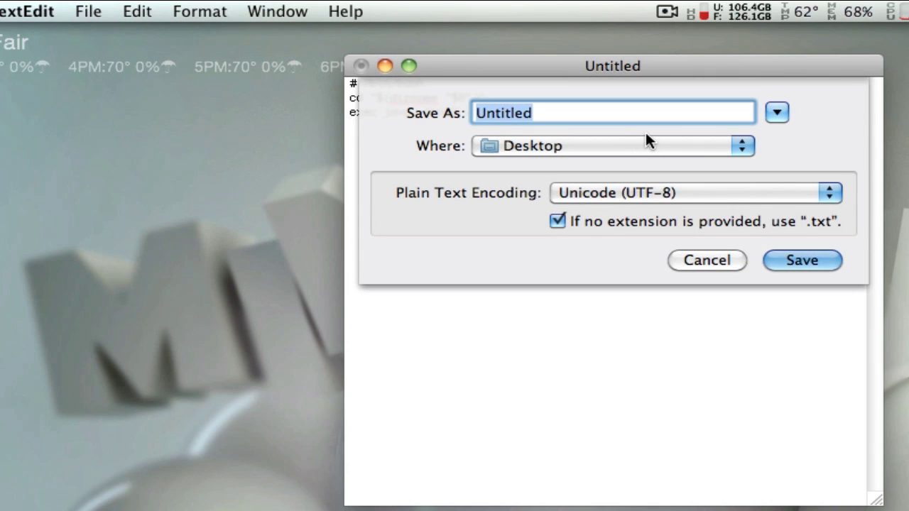
{"action": "type", "text": "Start."}
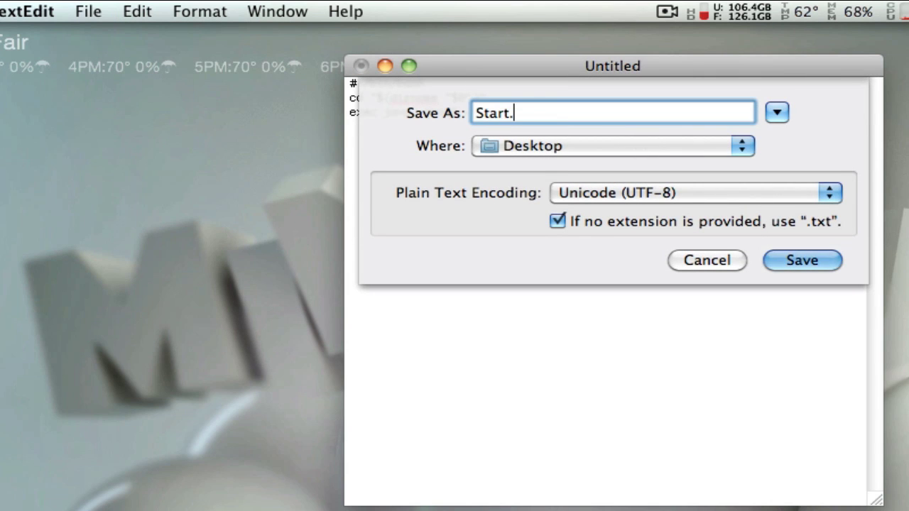
{"action": "type", "text": "command"}
{"action": "left_click_drag", "start_coordinate": [603, 113], "coordinate": [509, 116]}
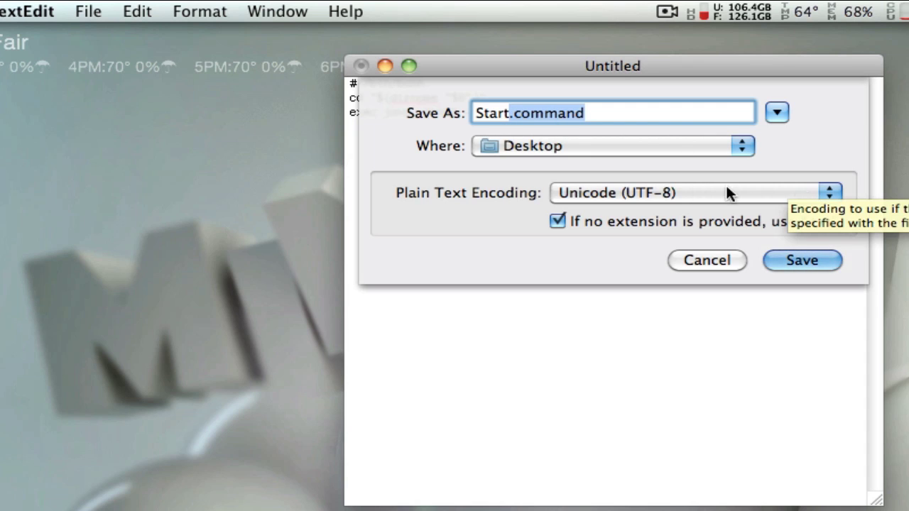
{"action": "left_click", "coordinate": [678, 151]}
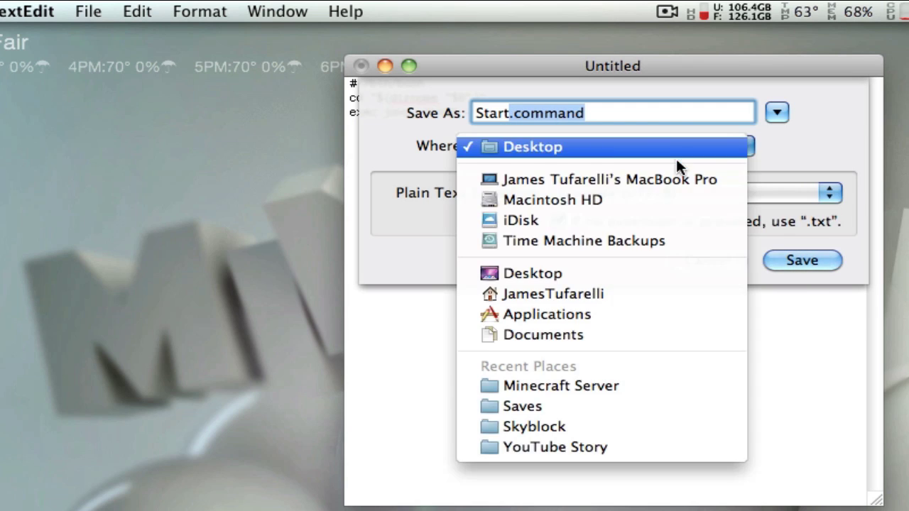
{"action": "left_click", "coordinate": [678, 272]}
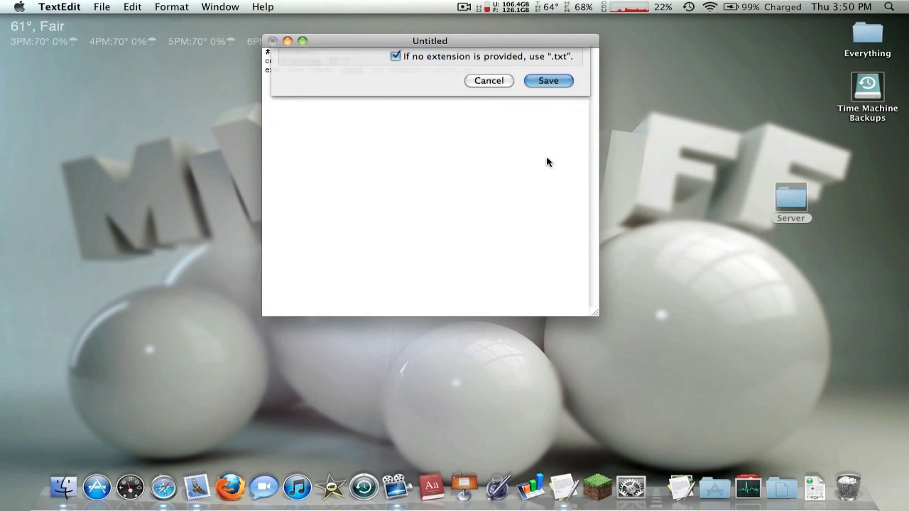
{"action": "key", "text": "Return"}
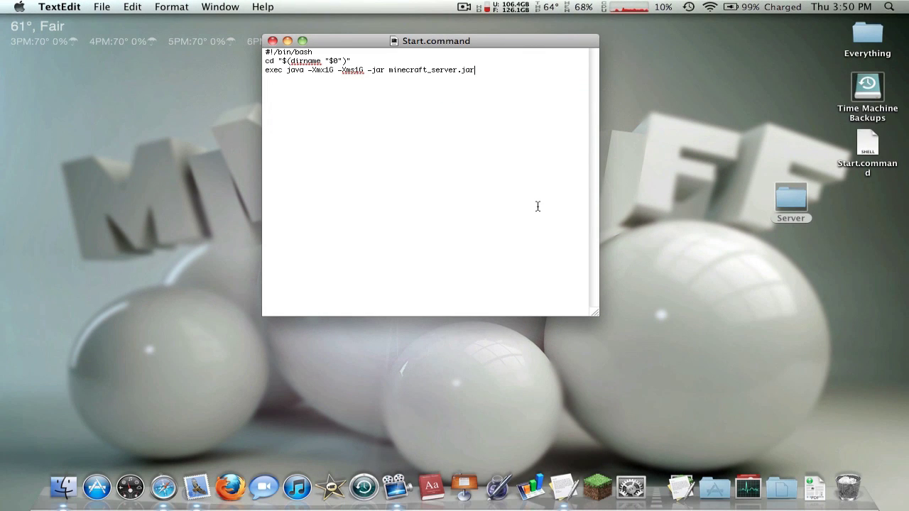
{"action": "key", "text": "super+q"}
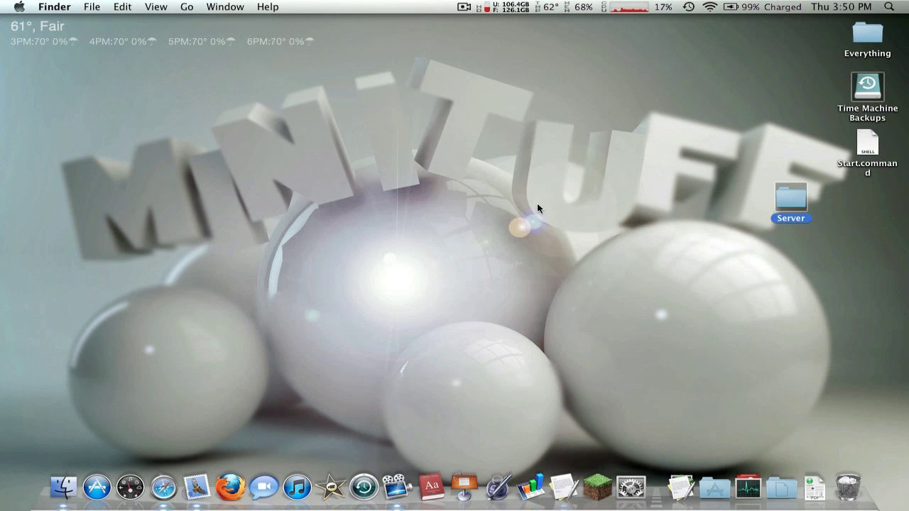
Step: Move Start.command from the Desktop into the Server folder and open that folder
{"action": "left_click", "coordinate": [867, 140]}
{"action": "left_click_drag", "start_coordinate": [867, 140], "coordinate": [799, 195]}
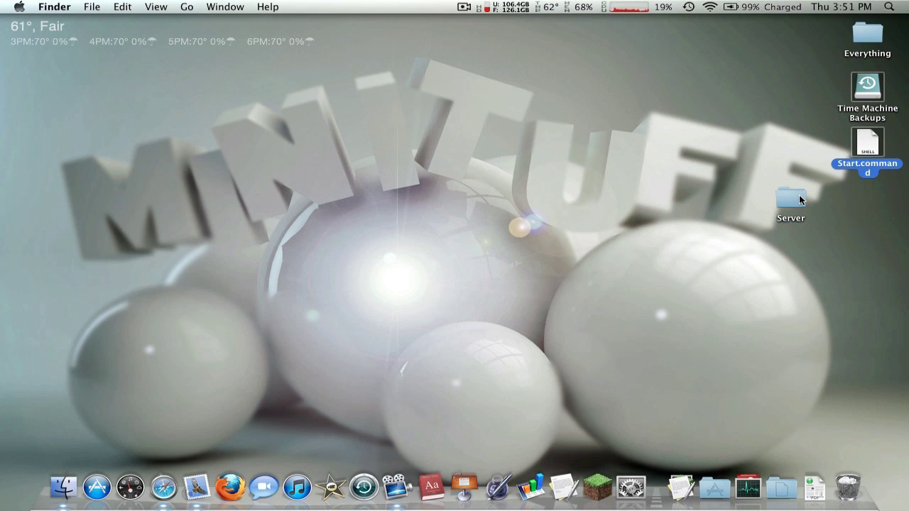
{"action": "left_click", "coordinate": [798, 194]}
{"action": "double_click", "coordinate": [799, 195]}
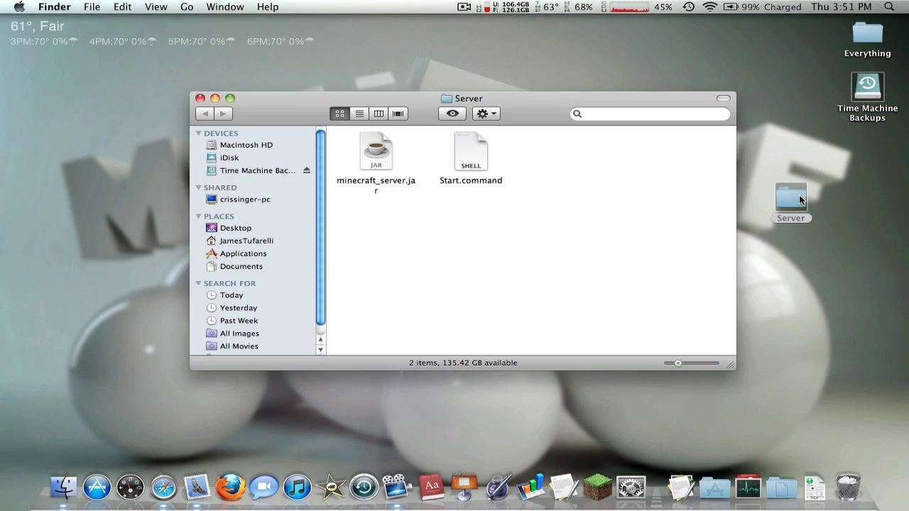
Step: Try to run Start.command from the Server folder, dismiss the alert and reposition the Terminal window
{"action": "double_click", "coordinate": [483, 159]}
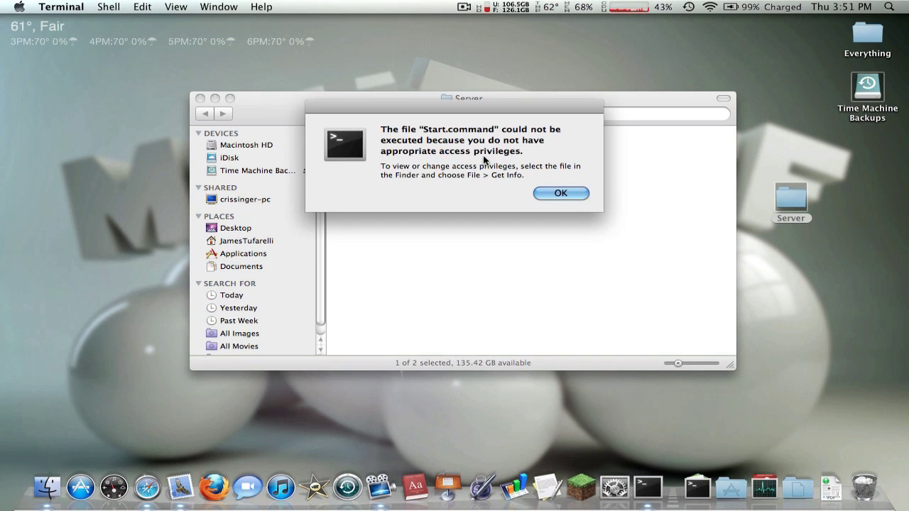
{"action": "left_click", "coordinate": [552, 191]}
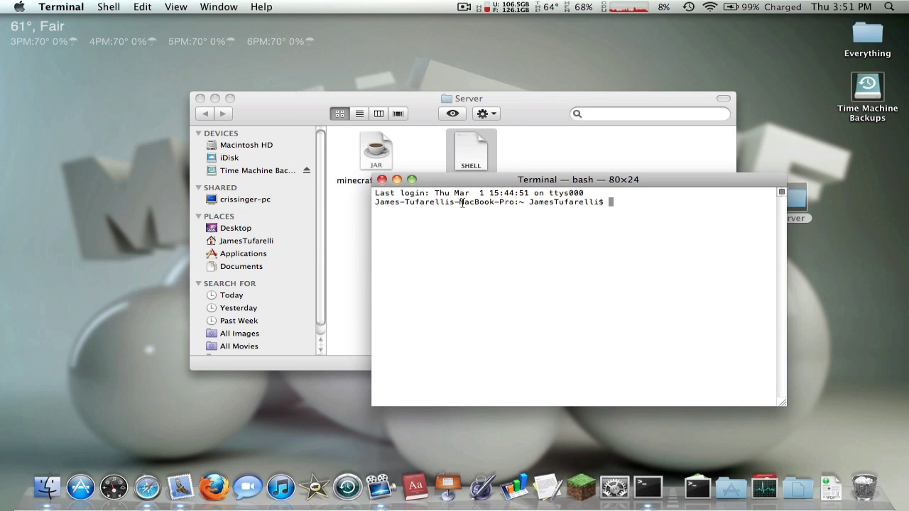
{"action": "left_click_drag", "start_coordinate": [558, 182], "coordinate": [562, 213]}
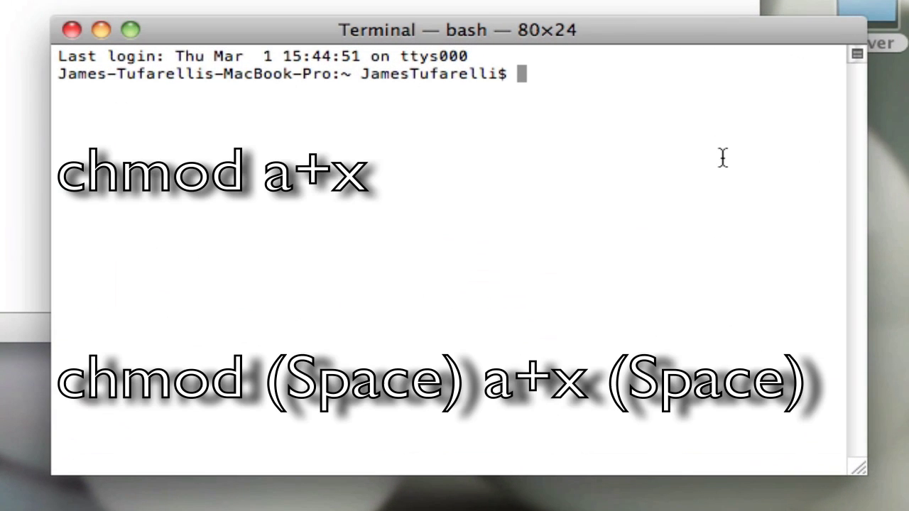
Step: Make Start.command in the Server folder executable by running chmod a+x on its path in Terminal, and close the Terminal window
{"action": "type", "text": "chmod"}
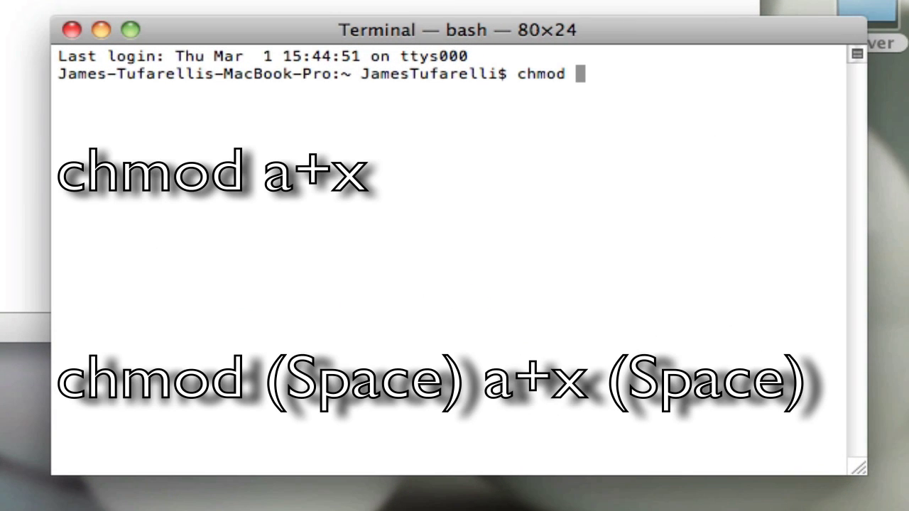
{"action": "type", "text": " a="}
{"action": "key", "text": "BackSpace"}
{"action": "type", "text": "+x"}
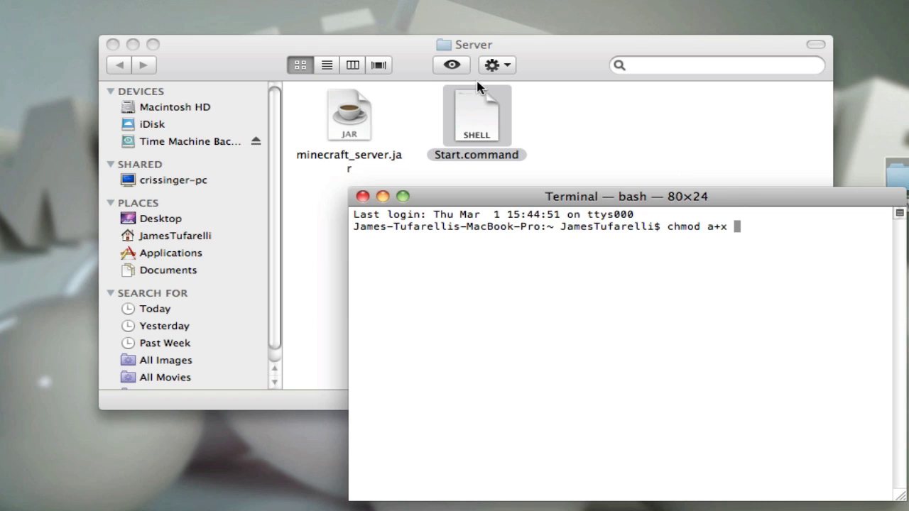
{"action": "left_click_drag", "start_coordinate": [475, 103], "coordinate": [746, 235]}
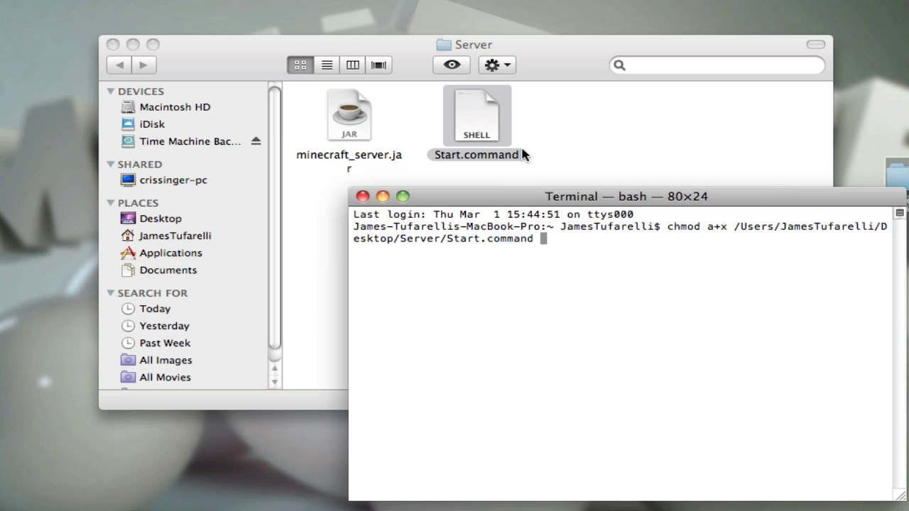
{"action": "key", "text": "Return"}
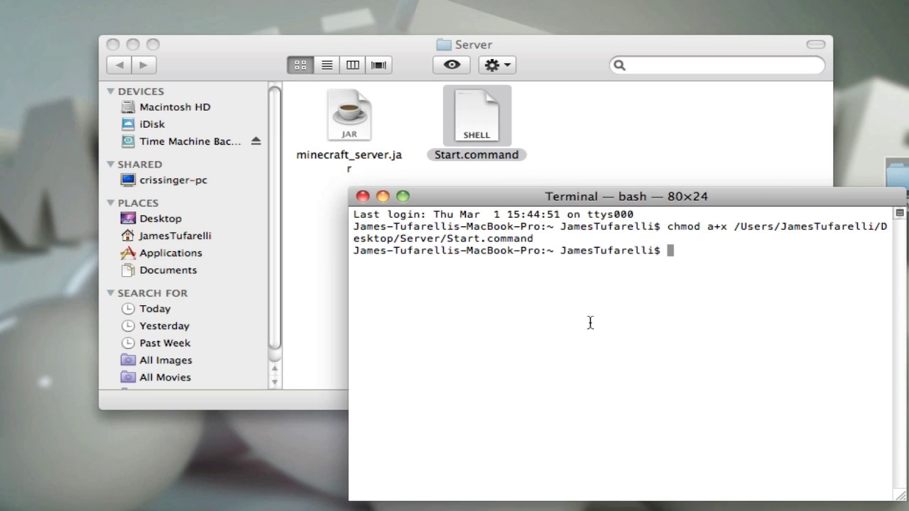
{"action": "key", "text": "super+w"}
Step: Run Start.command from the Server folder to start the Minecraft server
{"action": "left_click", "coordinate": [490, 156]}
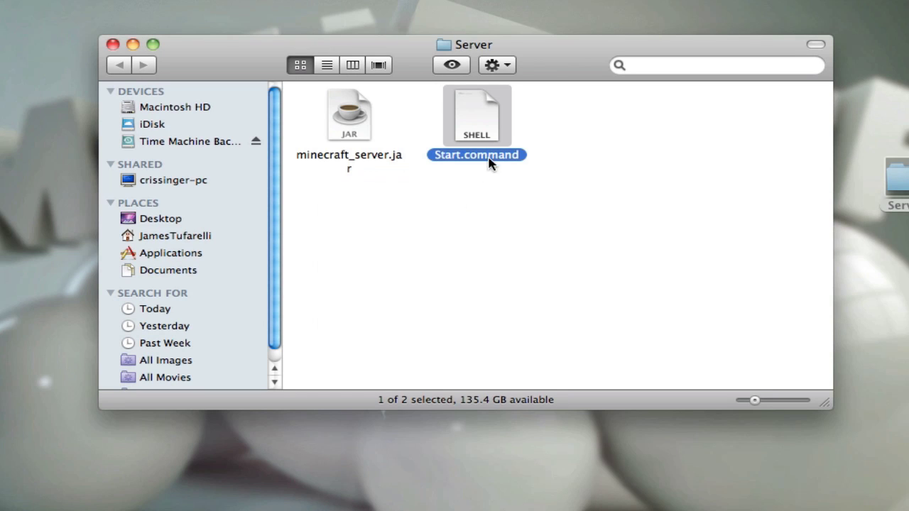
{"action": "left_click", "coordinate": [344, 107]}
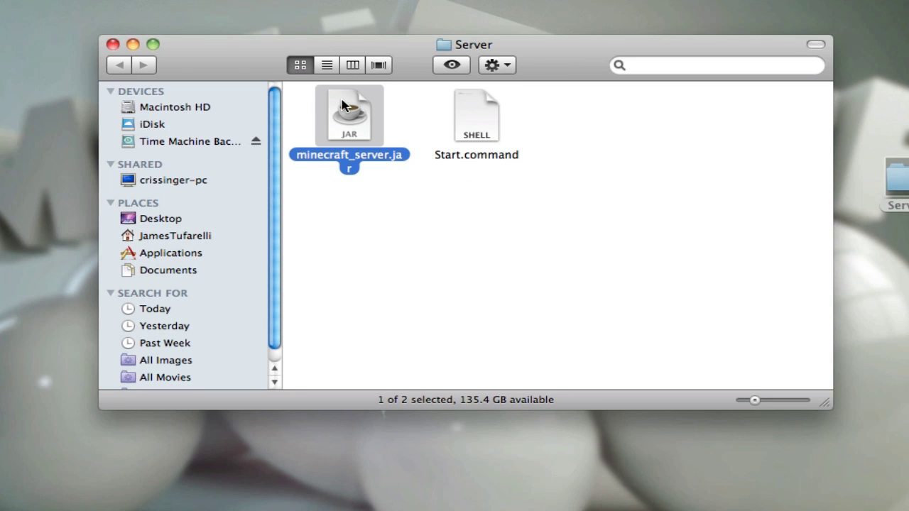
{"action": "double_click", "coordinate": [461, 110]}
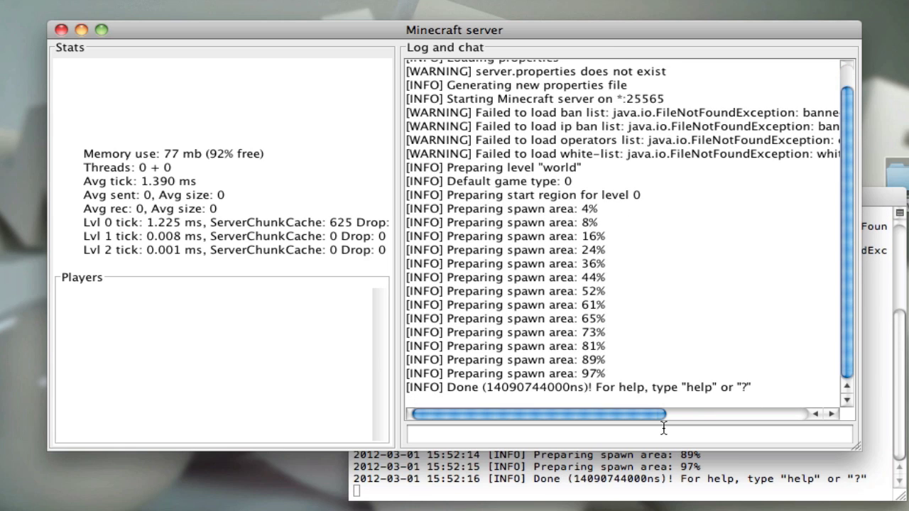
Step: Look over the server's Terminal log and the generated files in the Server folder, including the world folder
{"action": "left_click", "coordinate": [875, 203]}
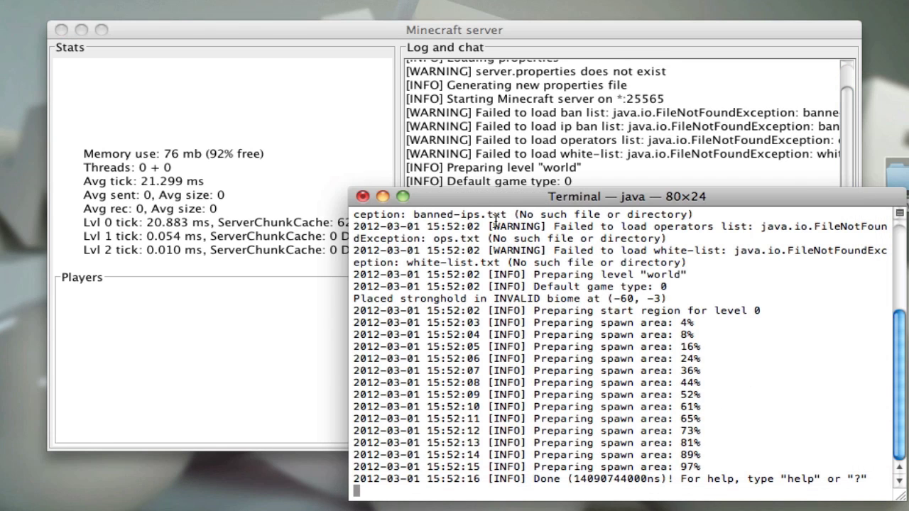
{"action": "left_click", "coordinate": [534, 142]}
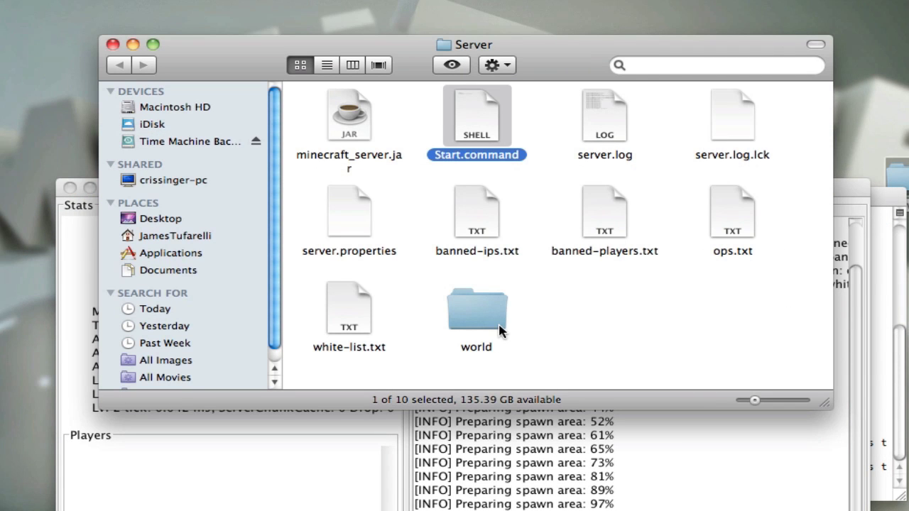
{"action": "left_click", "coordinate": [534, 314]}
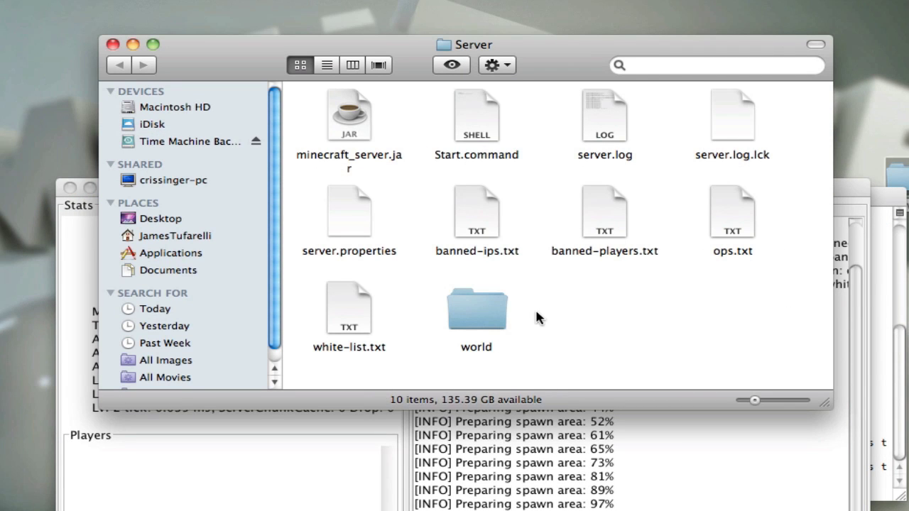
{"action": "left_click", "coordinate": [482, 319]}
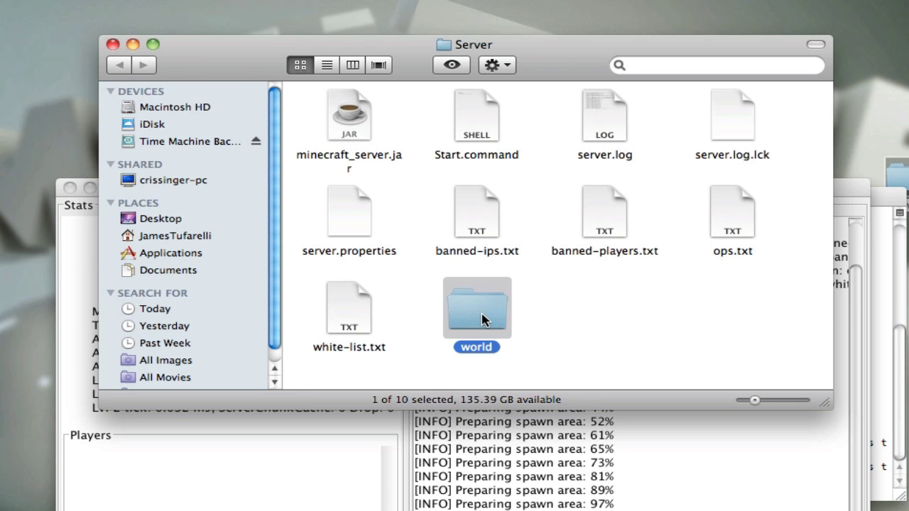
{"action": "left_click", "coordinate": [532, 314]}
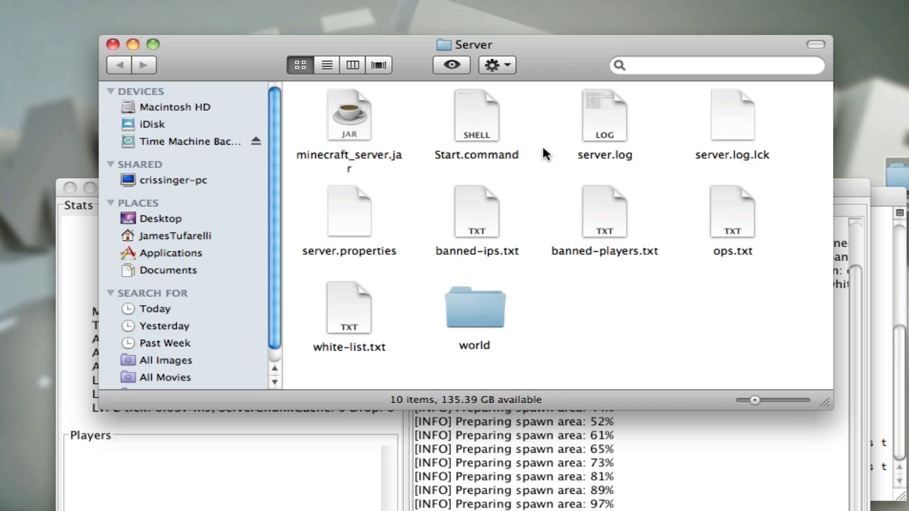
Step: Shut down the Minecraft server by sending it the stop command, and quit Terminal
{"action": "left_click", "coordinate": [694, 458]}
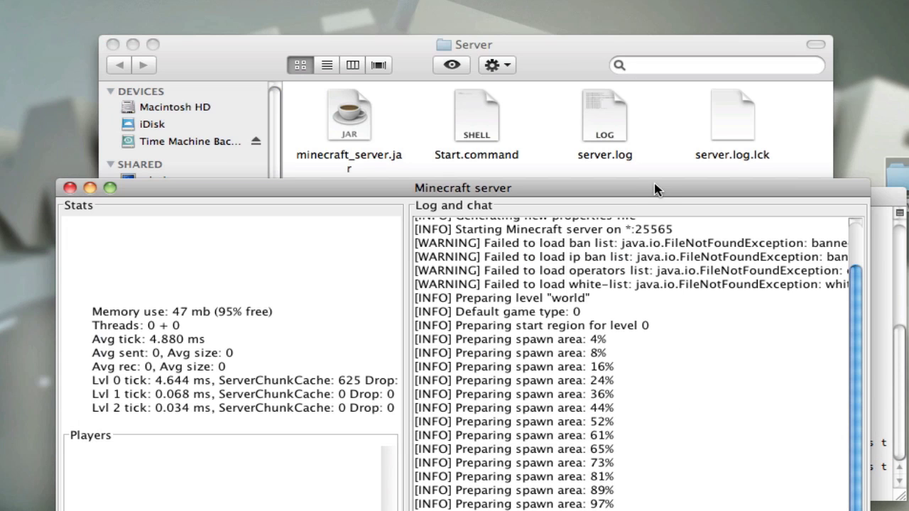
{"action": "left_click_drag", "start_coordinate": [653, 189], "coordinate": [674, 78]}
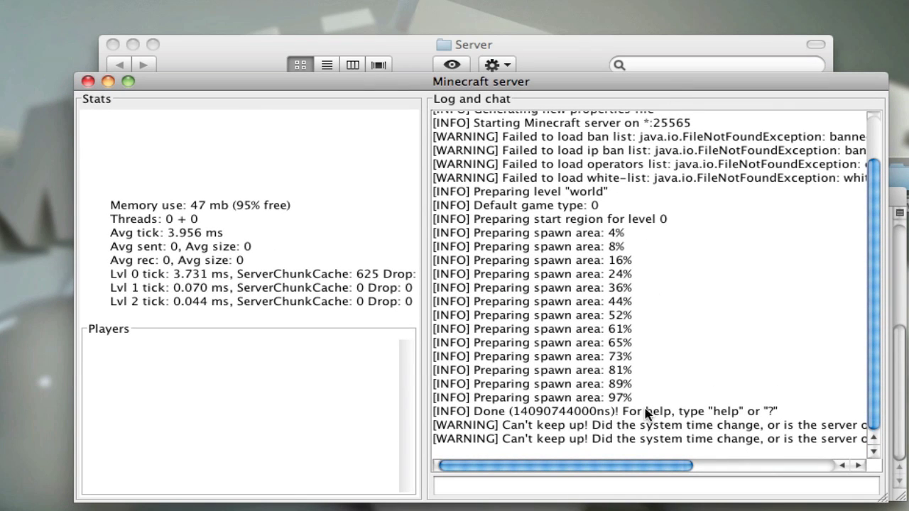
{"action": "left_click", "coordinate": [655, 483]}
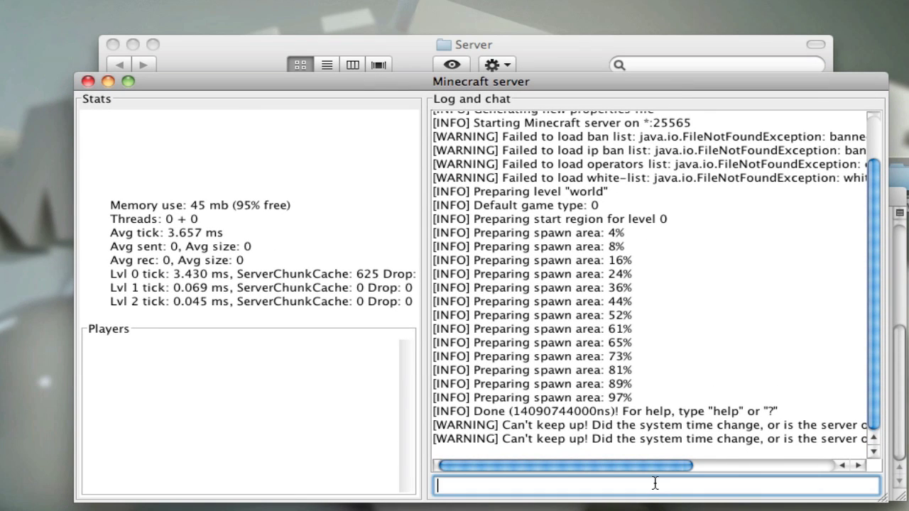
{"action": "type", "text": "sy"}
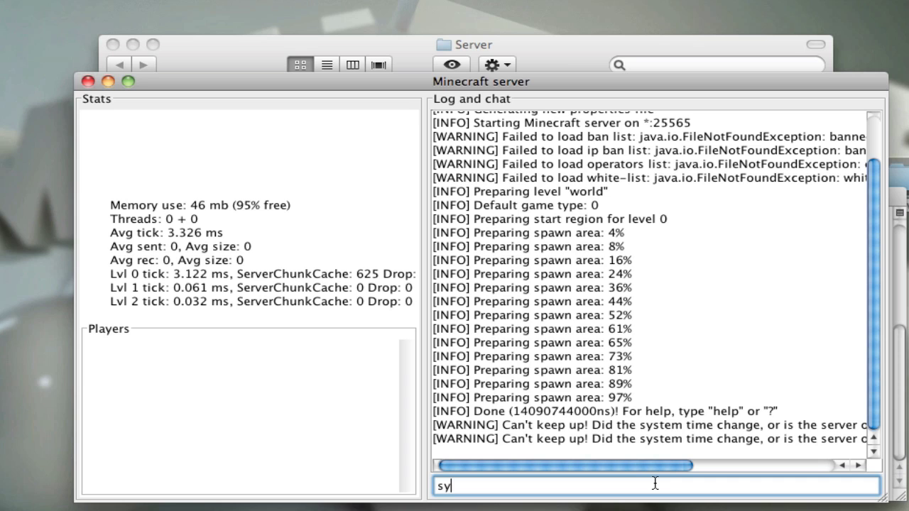
{"action": "type", "text": "top"}
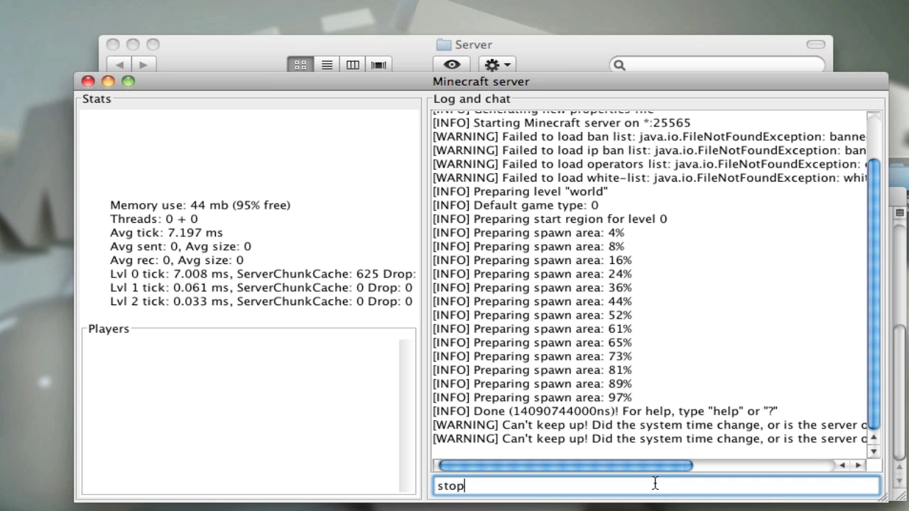
{"action": "key", "text": "Return"}
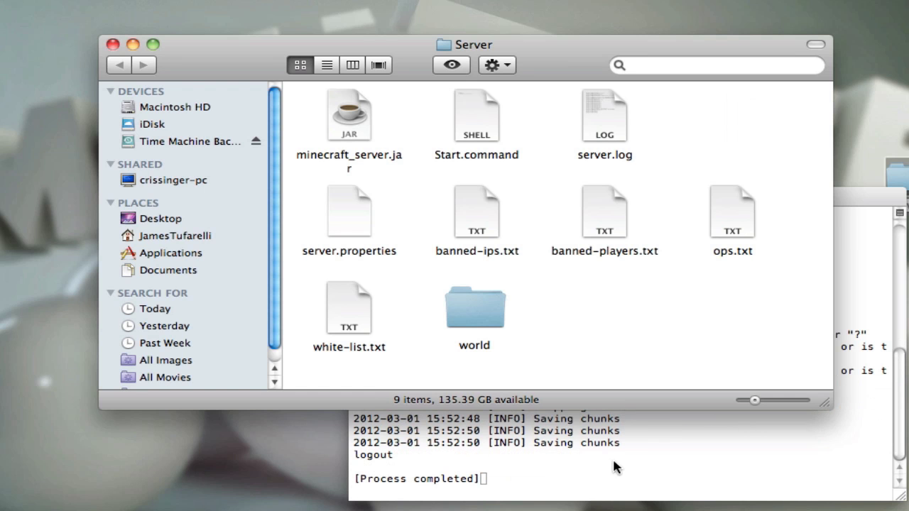
{"action": "left_click", "coordinate": [612, 461]}
{"action": "key", "text": "super+q"}
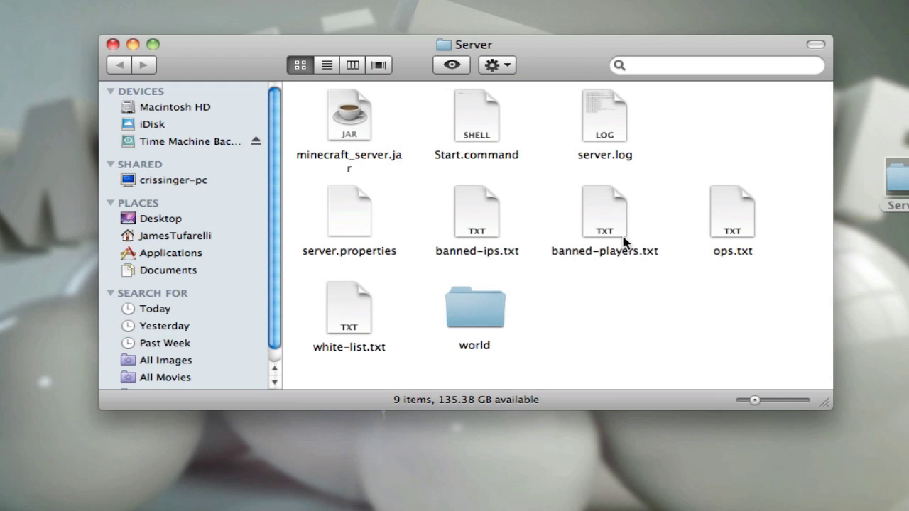
Step: Open server.properties from the Server folder with TextEdit, finding the application by searching for "text edit"
{"action": "left_click", "coordinate": [349, 214]}
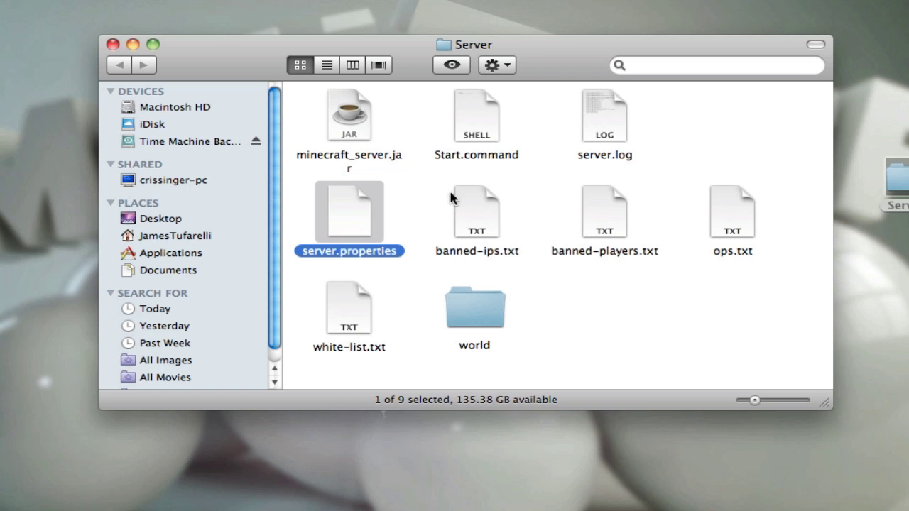
{"action": "right_click", "coordinate": [370, 216]}
{"action": "mouse_move", "coordinate": [411, 245]}
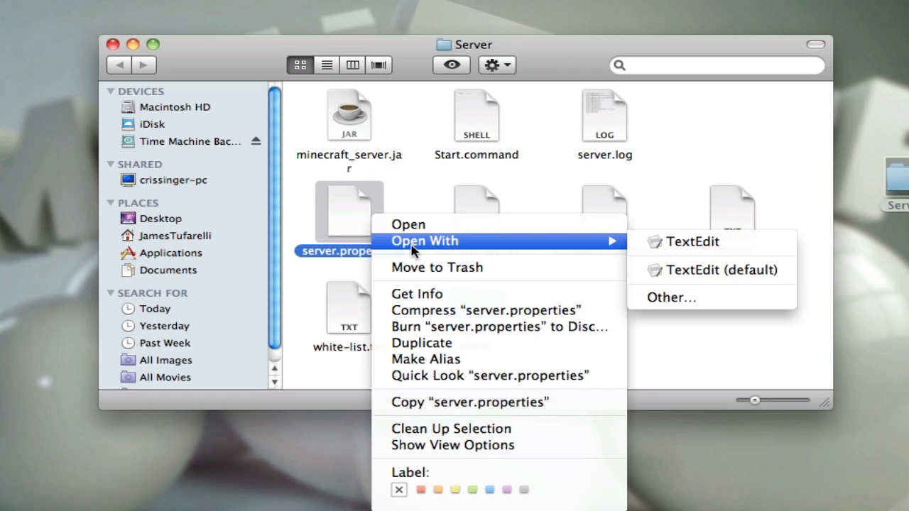
{"action": "left_click", "coordinate": [672, 298]}
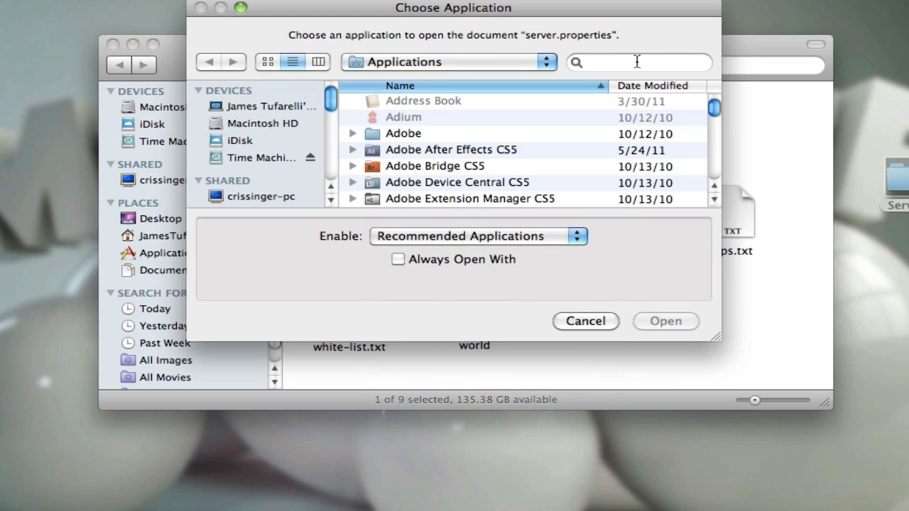
{"action": "left_click", "coordinate": [636, 61]}
{"action": "type", "text": "text edit"}
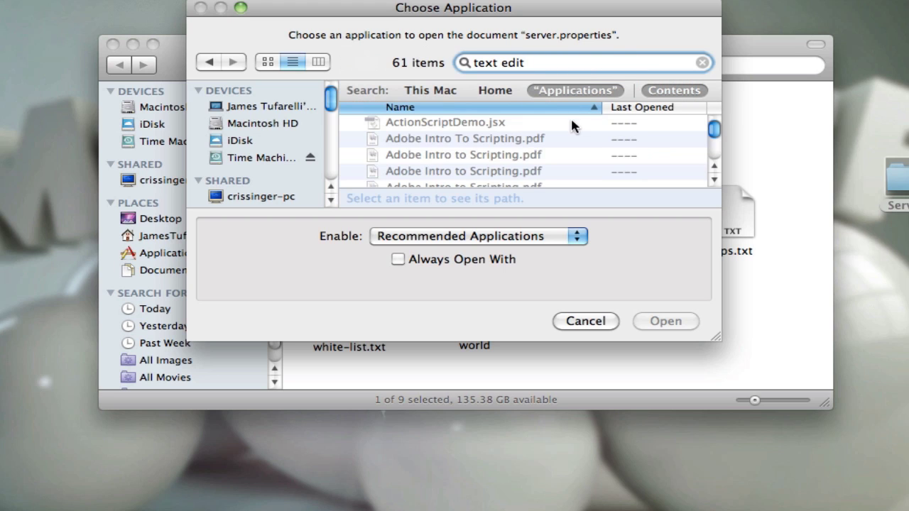
{"action": "scroll", "coordinate": [573, 120], "scroll_direction": "down", "scroll_amount": 2}
{"action": "scroll", "coordinate": [568, 142], "scroll_direction": "down", "scroll_amount": 10}
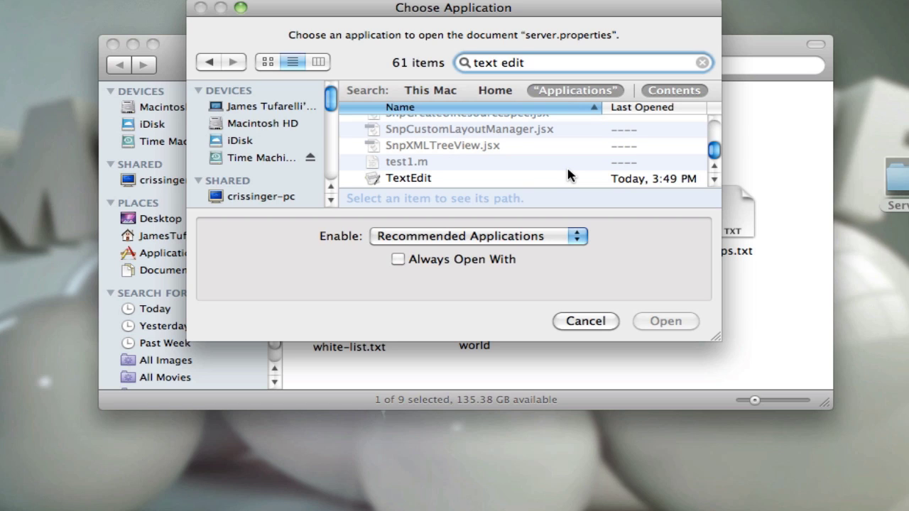
{"action": "left_click", "coordinate": [450, 178]}
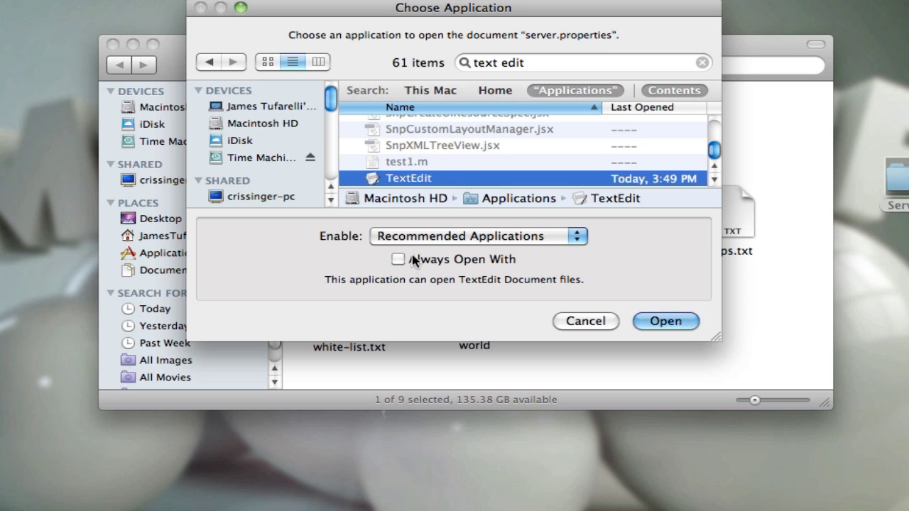
{"action": "left_click", "coordinate": [679, 323]}
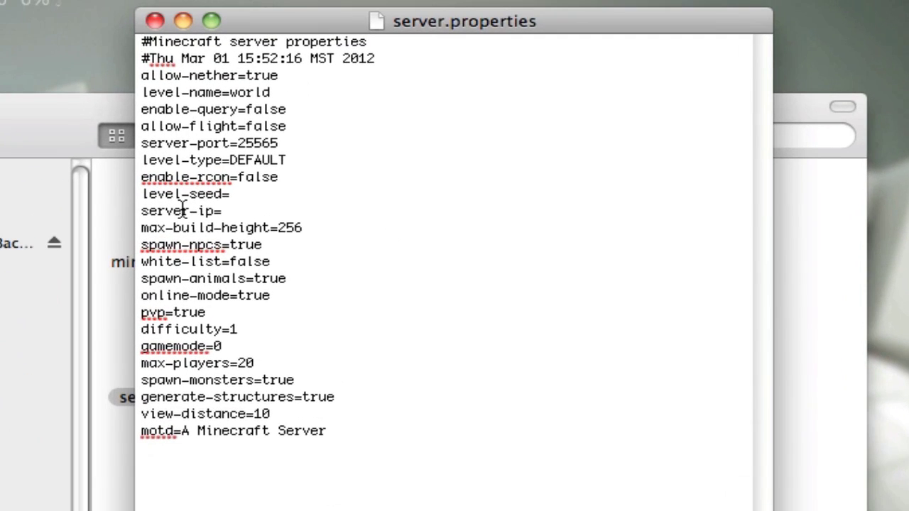
Step: Switch to LogMeIn Hamachi, place its window beside server.properties and power the Hamachi connection on
{"action": "left_click", "coordinate": [375, 119]}
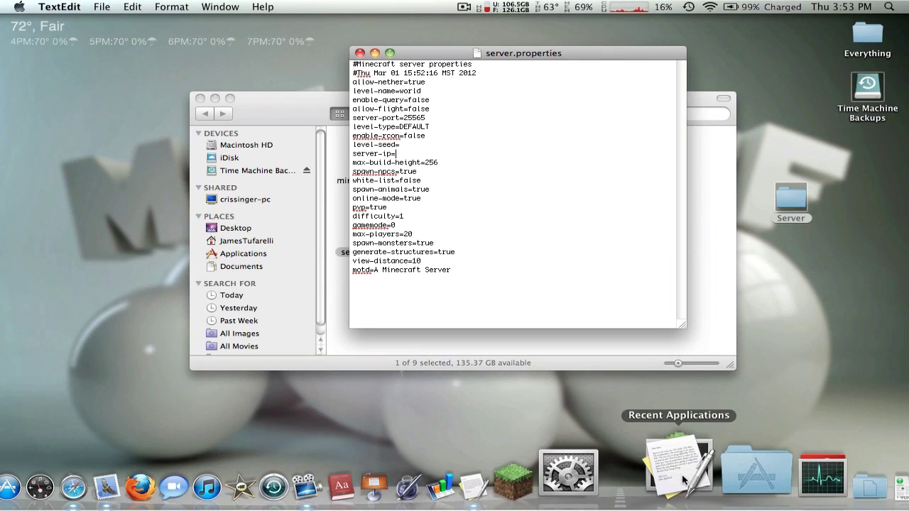
{"action": "left_click", "coordinate": [683, 481]}
{"action": "left_click", "coordinate": [744, 278]}
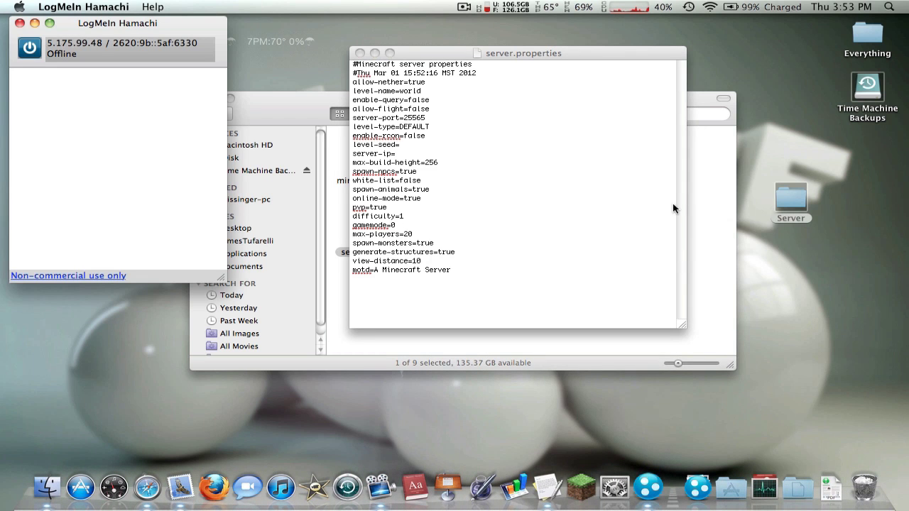
{"action": "left_click_drag", "start_coordinate": [210, 41], "coordinate": [842, 73]}
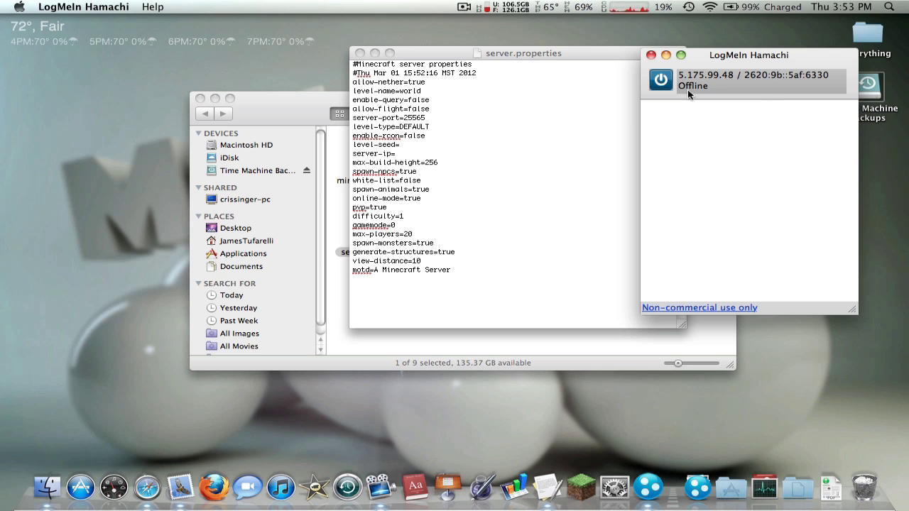
{"action": "left_click", "coordinate": [662, 80]}
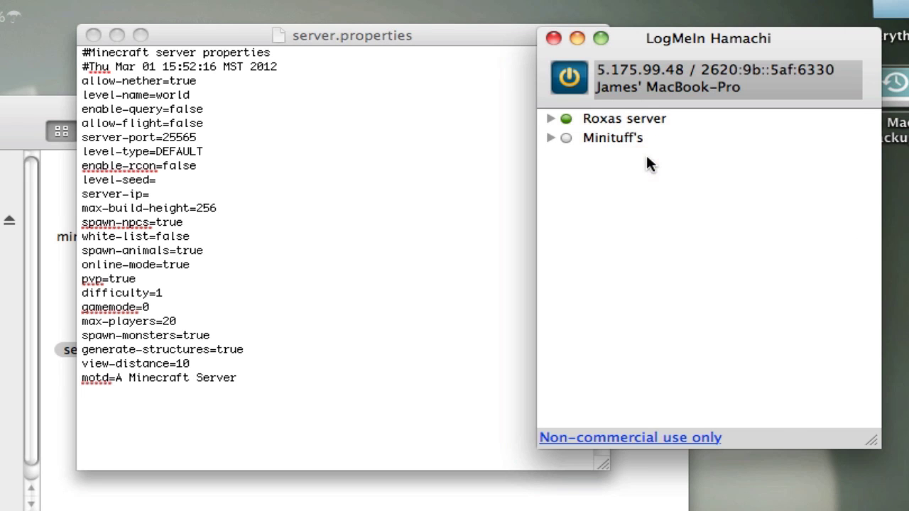
{"action": "left_click", "coordinate": [568, 115]}
{"action": "left_click", "coordinate": [612, 138]}
{"action": "left_click", "coordinate": [599, 159]}
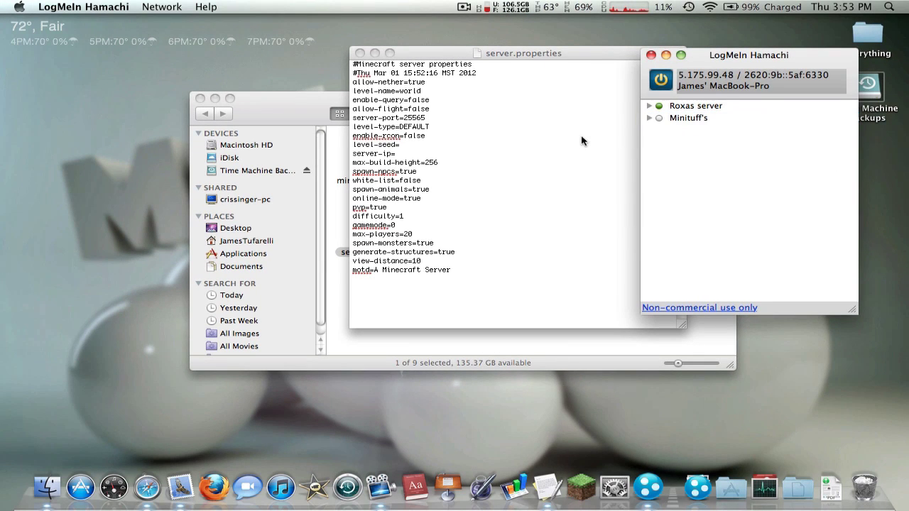
Step: Create a new client-owned Hamachi network with the ID Minituff Vid and enter a network password
{"action": "left_click", "coordinate": [149, 5]}
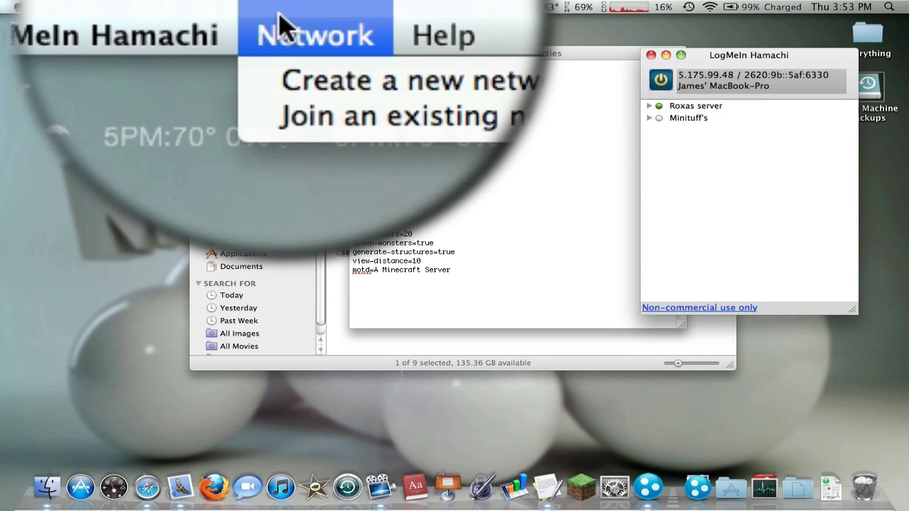
{"action": "left_click", "coordinate": [298, 78]}
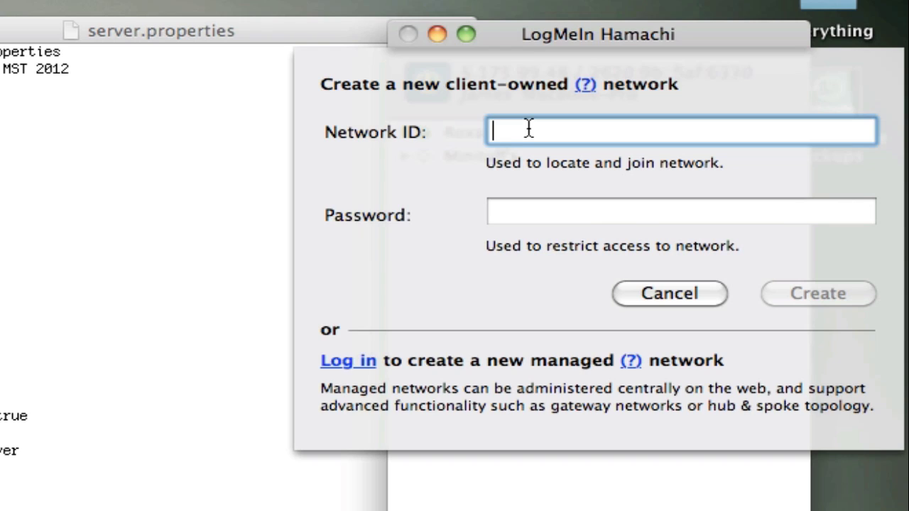
{"action": "type", "text": "Minituff"}
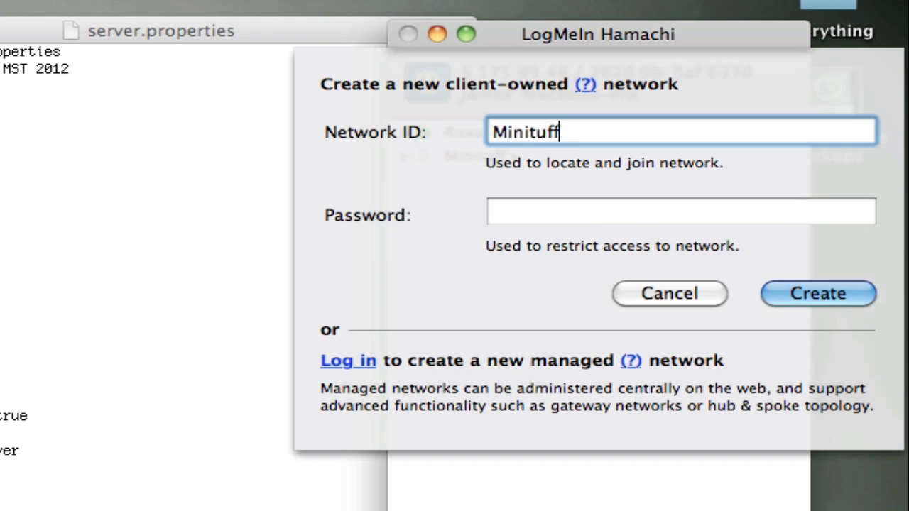
{"action": "type", "text": " Vid"}
{"action": "left_click", "coordinate": [600, 206]}
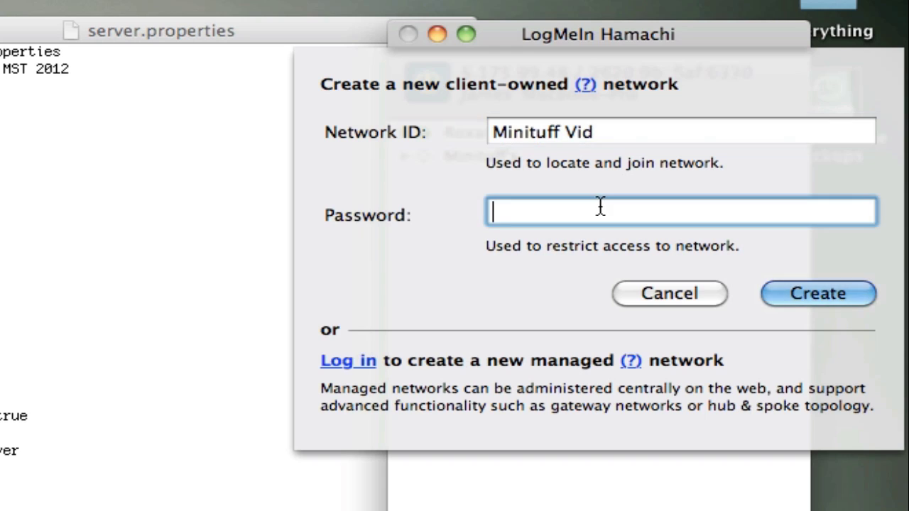
{"action": "type", "text": "passw"}
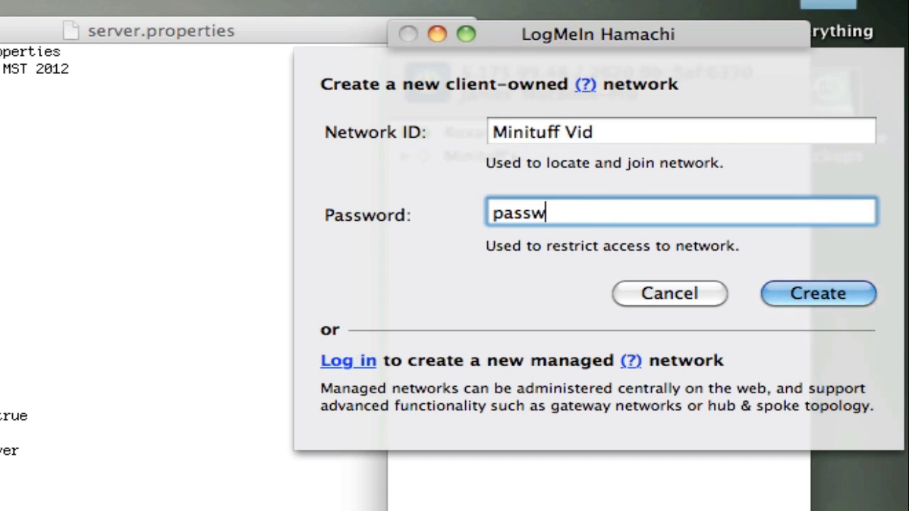
{"action": "type", "text": "ord"}
{"action": "left_click", "coordinate": [604, 132]}
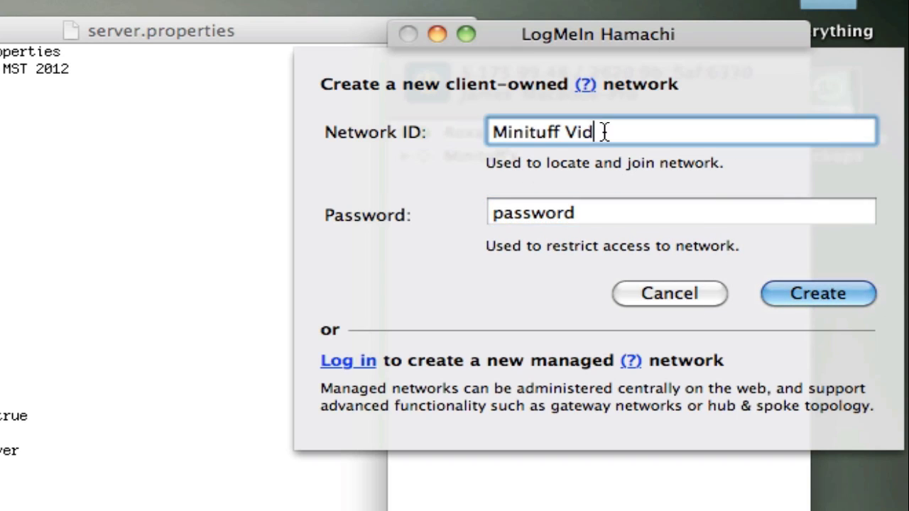
{"action": "left_click_drag", "start_coordinate": [603, 133], "coordinate": [460, 128]}
{"action": "left_click", "coordinate": [603, 135]}
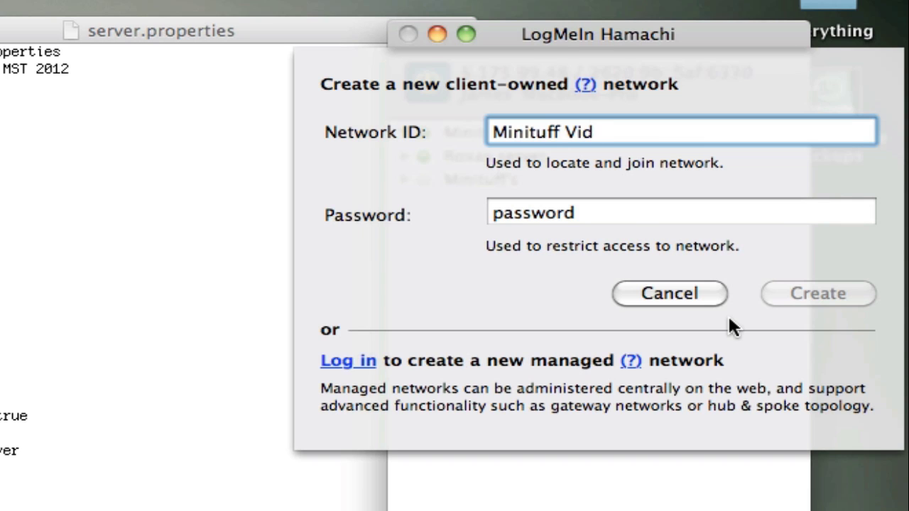
{"action": "key", "text": "Return"}
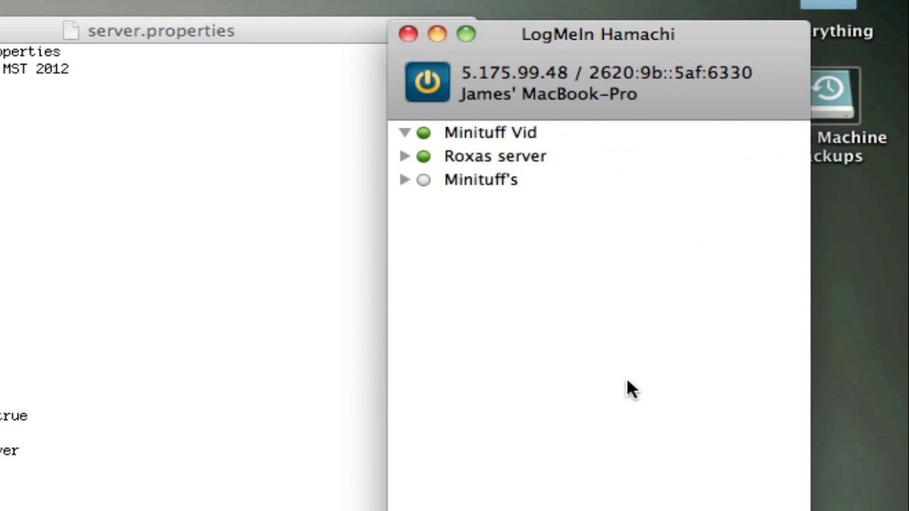
{"action": "mouse_move", "coordinate": [483, 158]}
{"action": "left_click", "coordinate": [142, 357]}
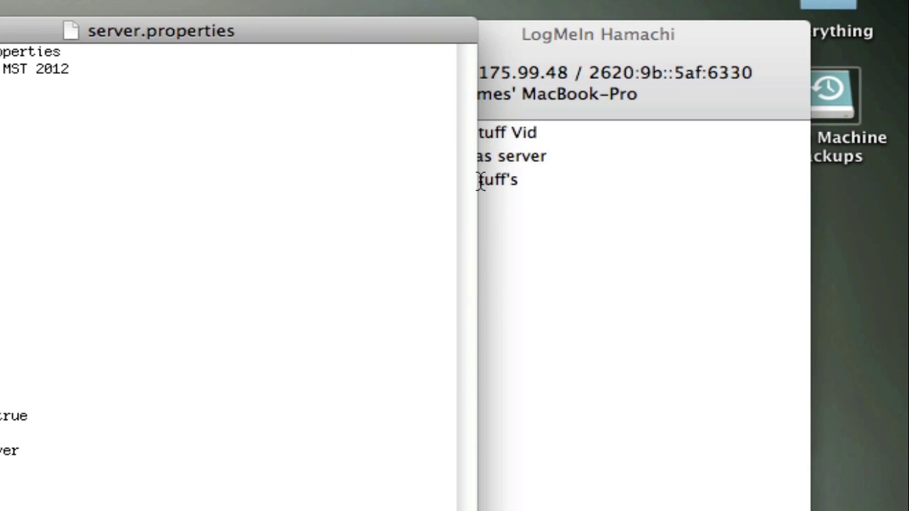
{"action": "left_click", "coordinate": [592, 71]}
{"action": "left_click_drag", "start_coordinate": [462, 66], "coordinate": [512, 68]}
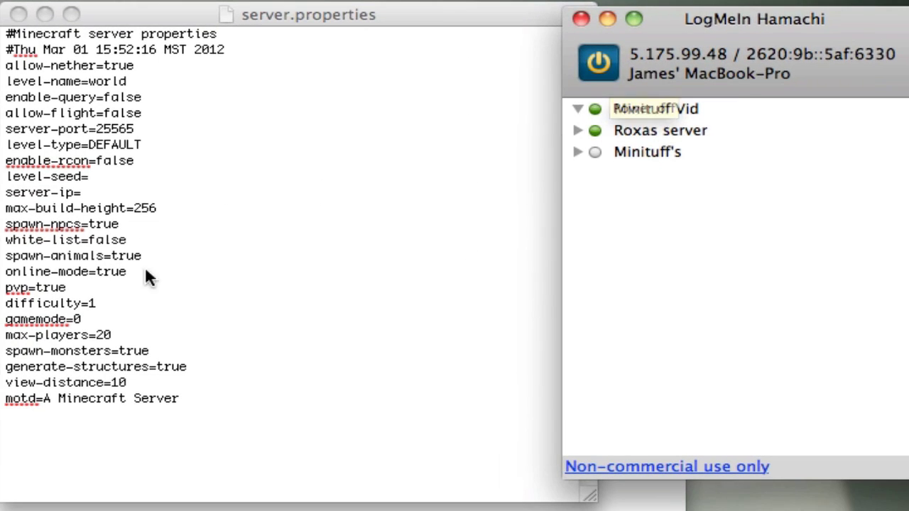
{"action": "left_click", "coordinate": [132, 197]}
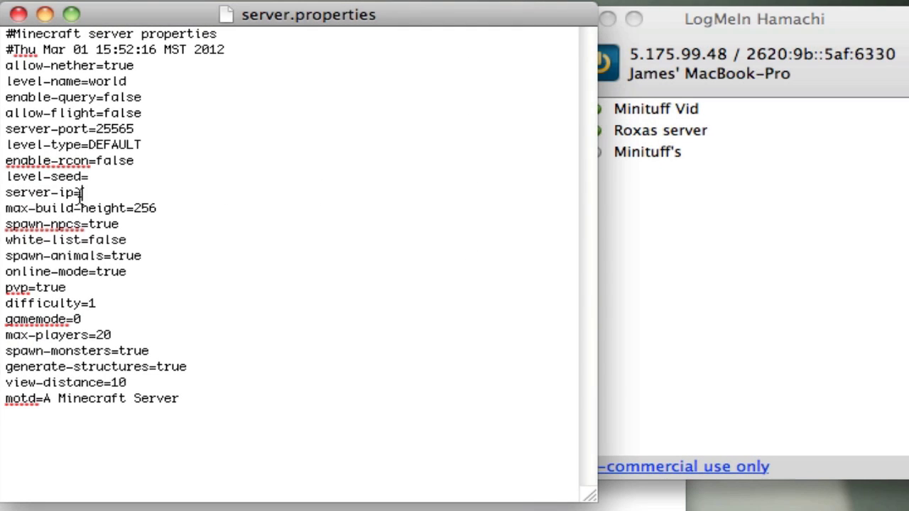
{"action": "left_click_drag", "start_coordinate": [81, 193], "coordinate": [18, 192]}
{"action": "left_click", "coordinate": [499, 208]}
{"action": "left_click", "coordinate": [736, 179]}
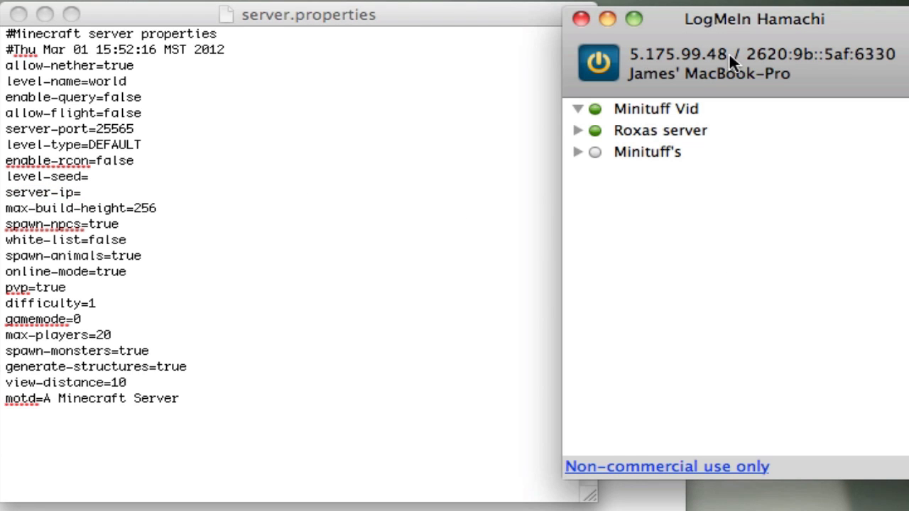
{"action": "left_click_drag", "start_coordinate": [726, 52], "coordinate": [730, 58]}
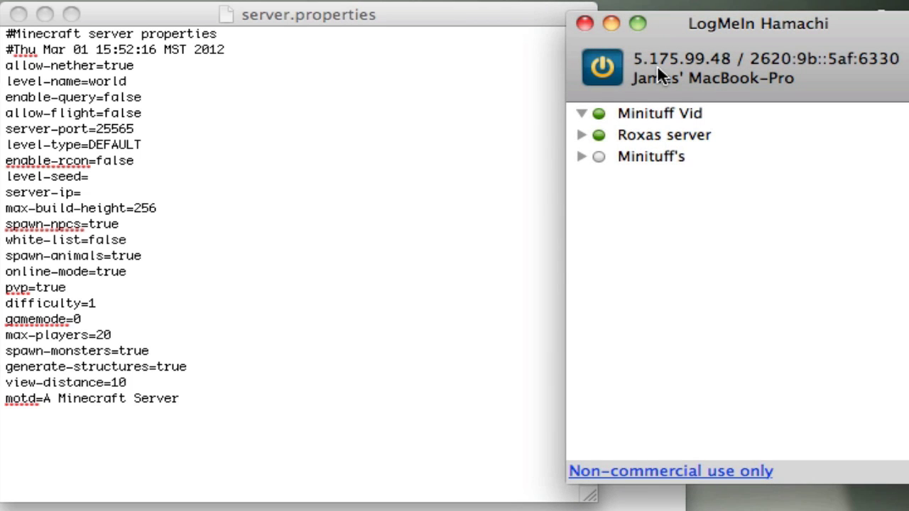
{"action": "left_click", "coordinate": [125, 186]}
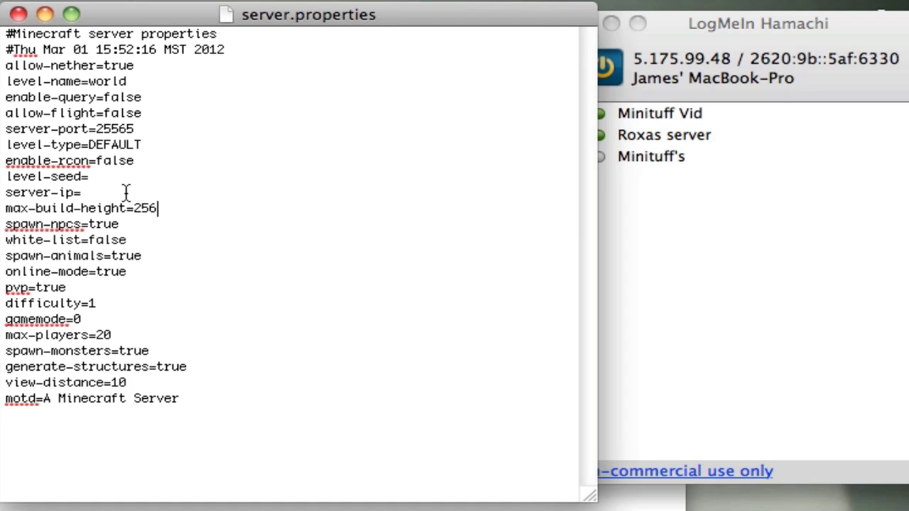
{"action": "double_click", "coordinate": [126, 192]}
{"action": "left_click", "coordinate": [125, 192]}
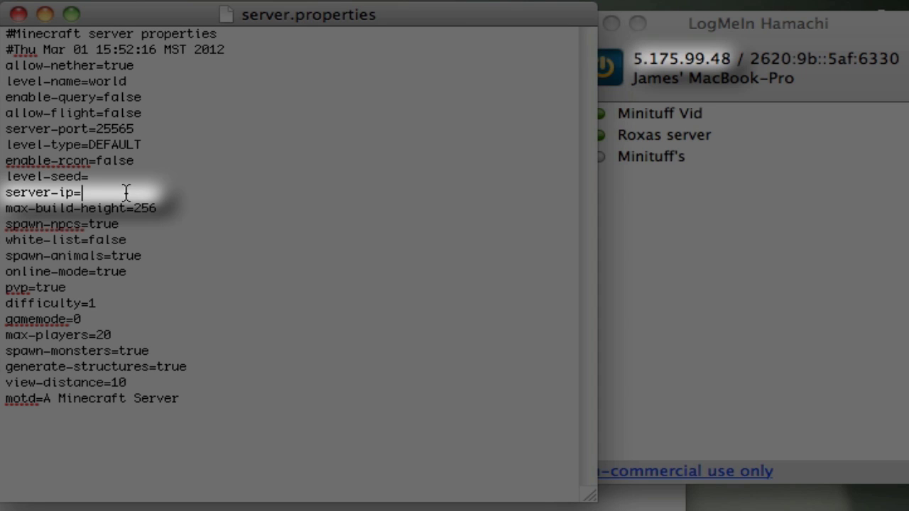
{"action": "type", "text": "5.175.99.48"}
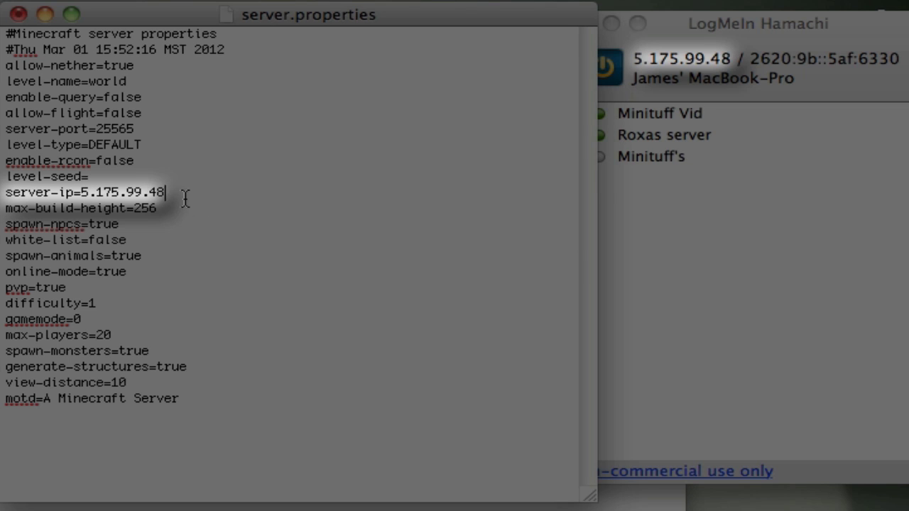
Step: Save server.properties and quit TextEdit
{"action": "left_click", "coordinate": [195, 243]}
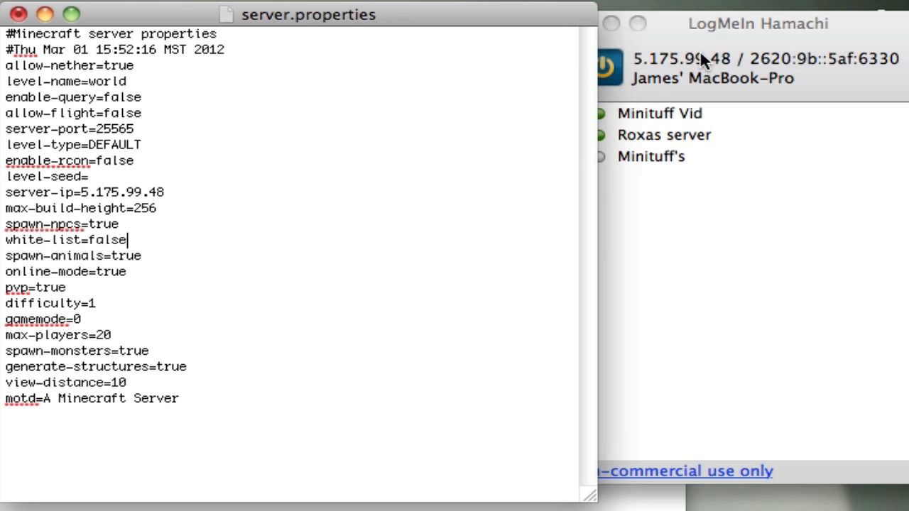
{"action": "left_click", "coordinate": [409, 176]}
{"action": "key", "text": "super+s"}
{"action": "key", "text": "super+q"}
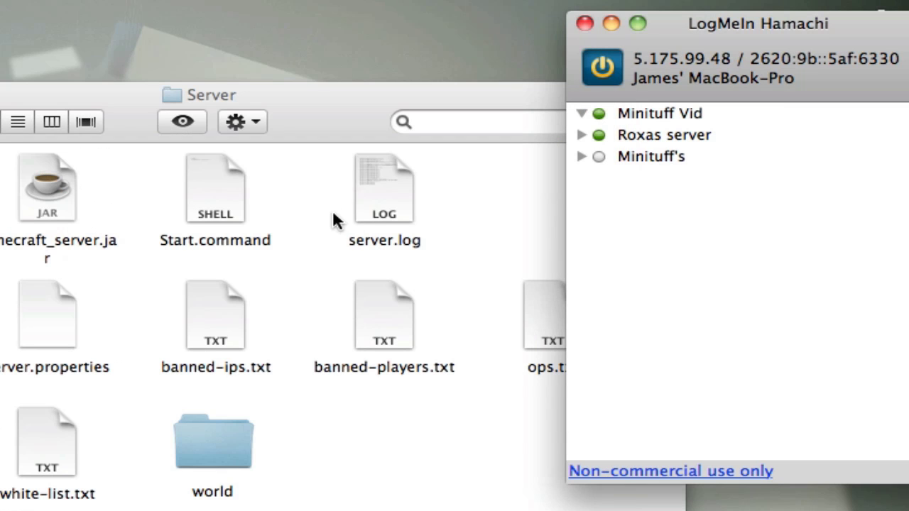
Step: Run Start.command from the Server folder to restart the Minecraft server on the Hamachi address
{"action": "left_click", "coordinate": [298, 253]}
{"action": "left_click", "coordinate": [226, 201]}
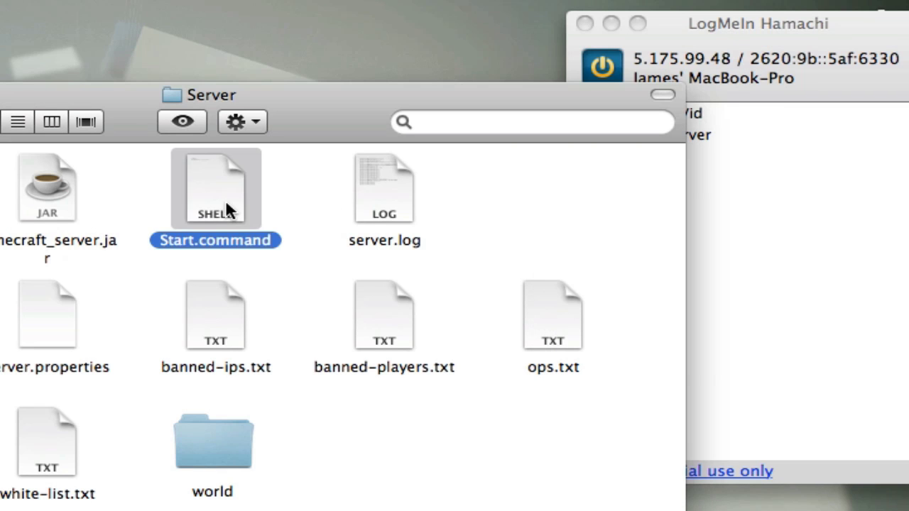
{"action": "double_click", "coordinate": [238, 222]}
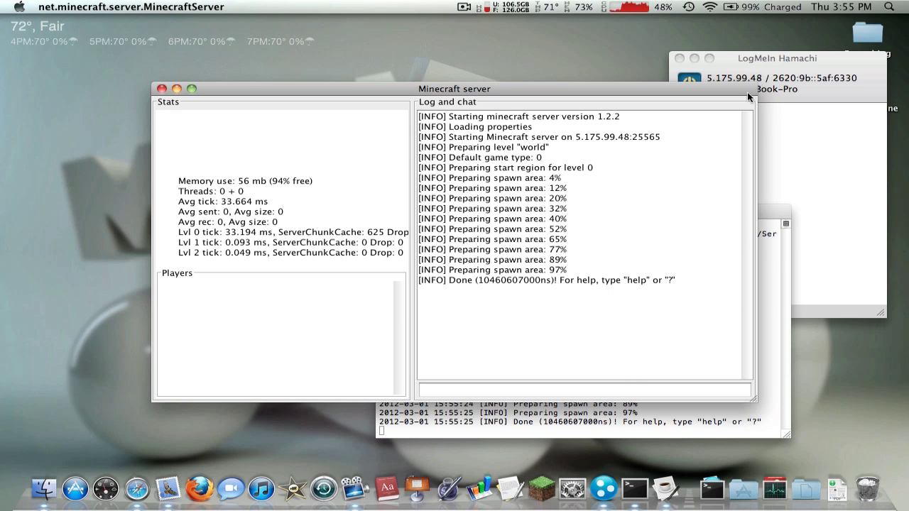
{"action": "left_click_drag", "start_coordinate": [737, 90], "coordinate": [737, 95]}
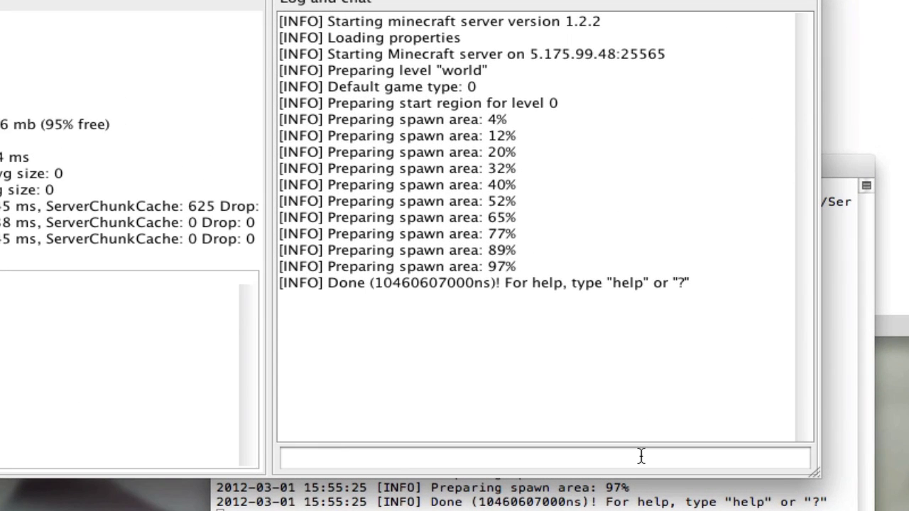
Step: Give the player minituff operator rights with the op command in the server console
{"action": "left_click", "coordinate": [640, 455]}
{"action": "type", "text": "op "}
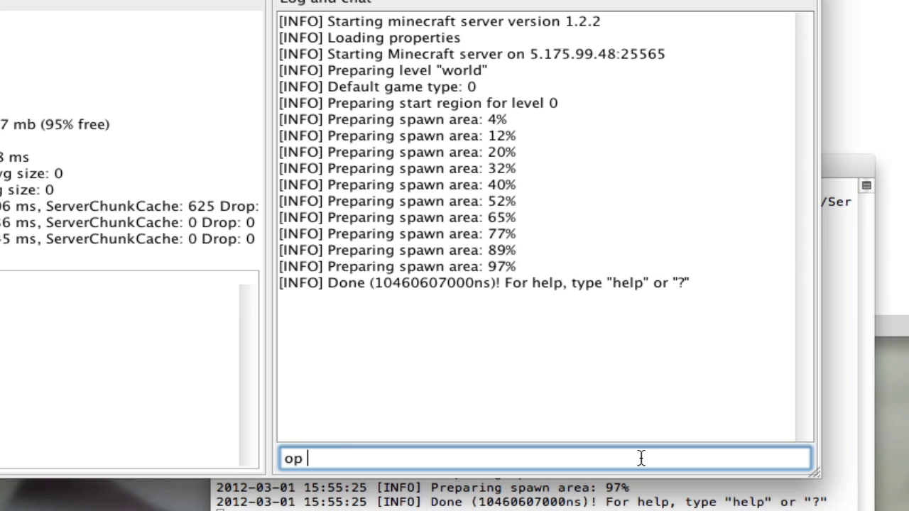
{"action": "type", "text": "minituff"}
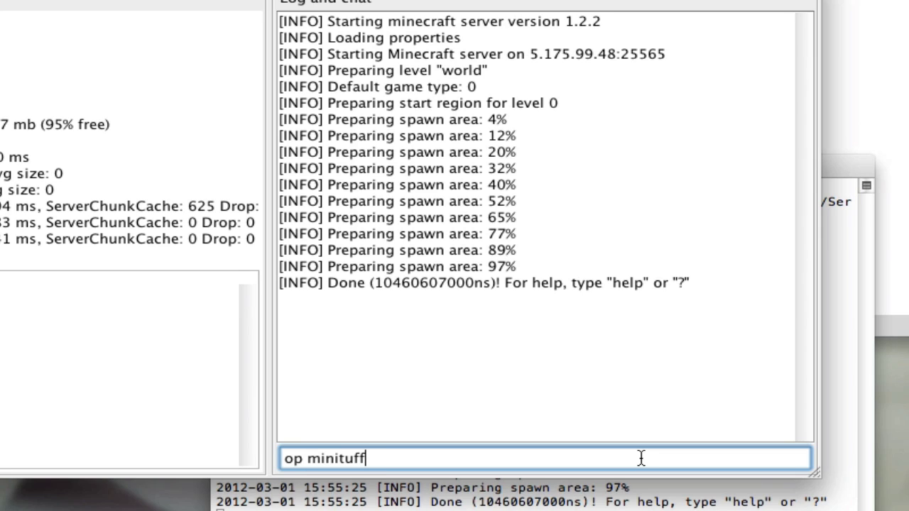
{"action": "key", "text": "Return"}
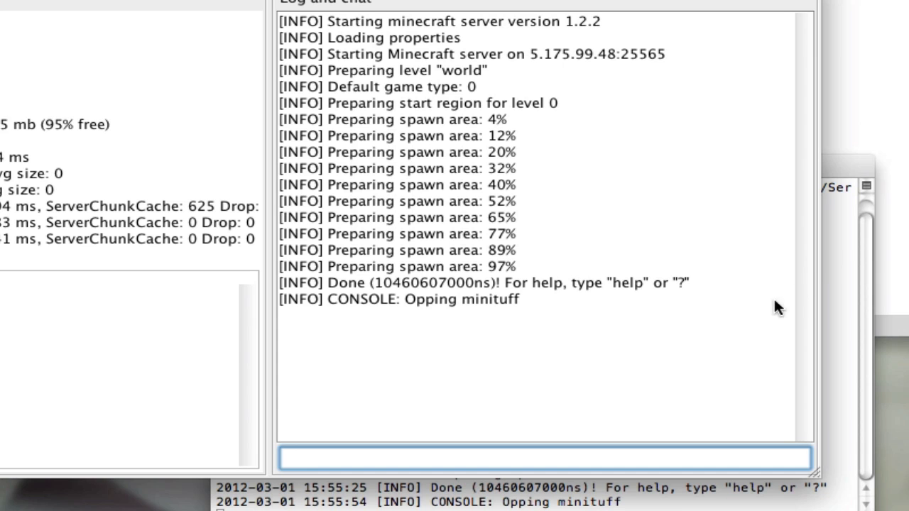
Step: Add a second player's username below minituff in the Server folder's ops.txt, save the file and quit TextEdit
{"action": "left_click", "coordinate": [714, 327]}
{"action": "key", "text": "F3"}
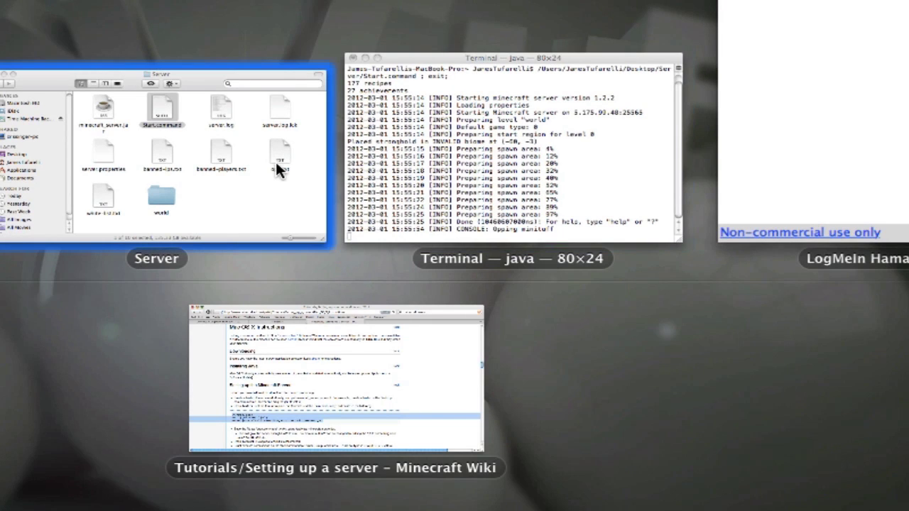
{"action": "left_click", "coordinate": [276, 163]}
{"action": "double_click", "coordinate": [667, 186]}
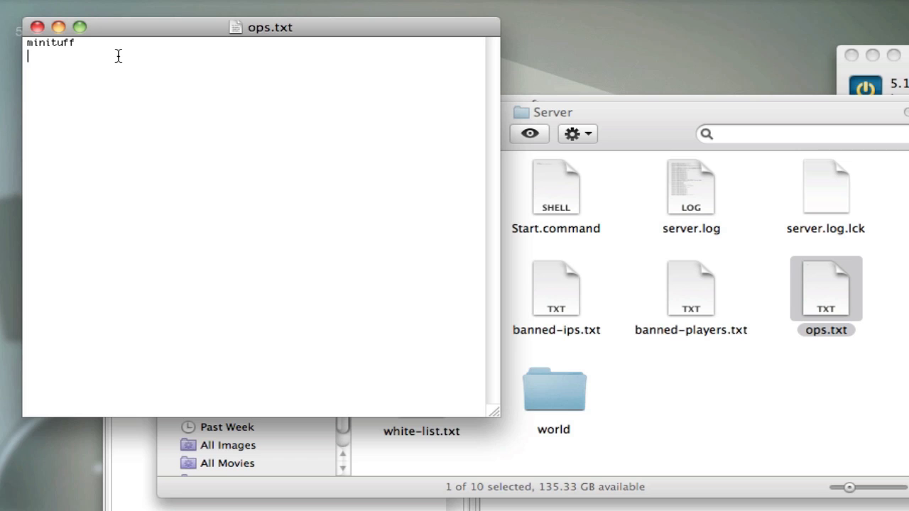
{"action": "triple_click", "coordinate": [34, 44]}
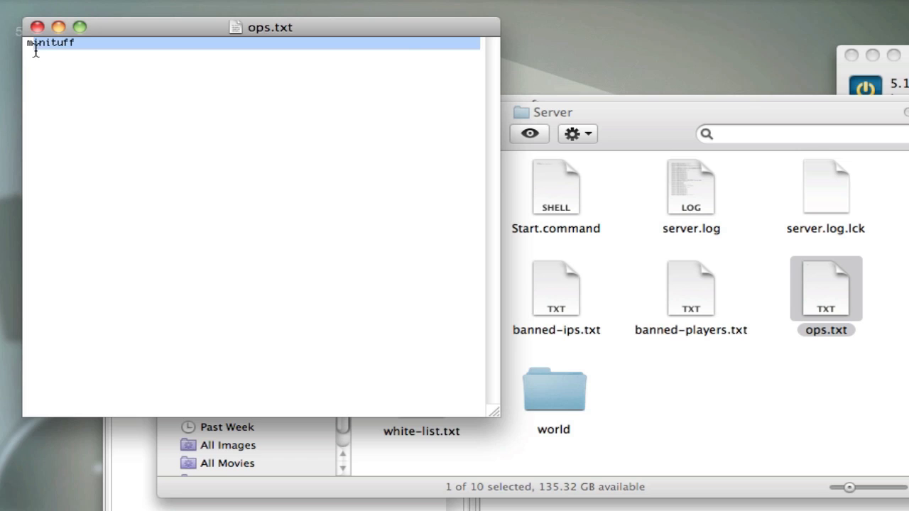
{"action": "left_click", "coordinate": [341, 196]}
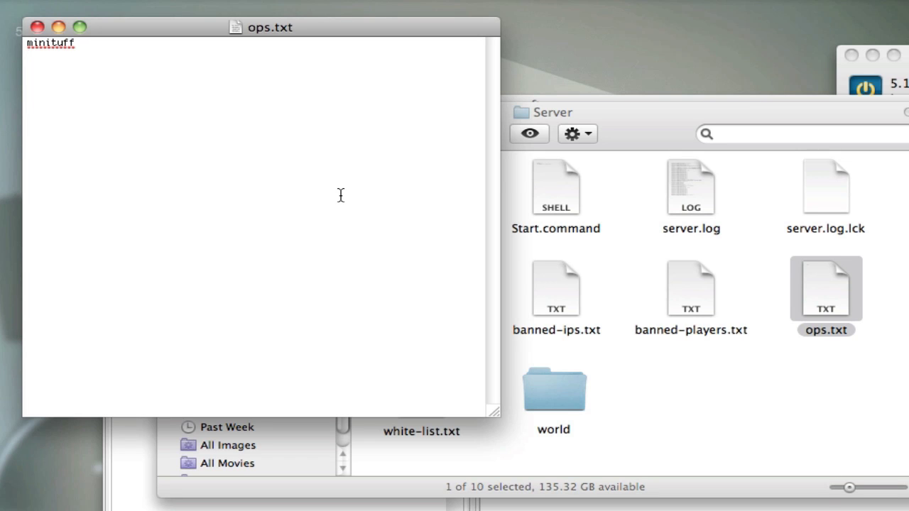
{"action": "type", "text": "bob"}
{"action": "key", "text": "super+s"}
{"action": "key", "text": "super+q"}
Step: Bring the server's Terminal window forward, launch Minecraft and open the multiplayer Direct Connect screen
{"action": "left_click", "coordinate": [700, 418]}
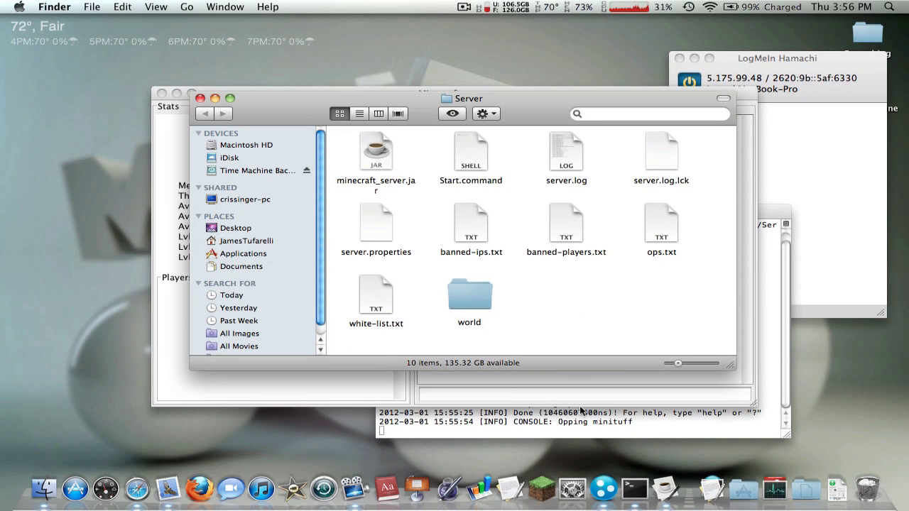
{"action": "left_click", "coordinate": [683, 426]}
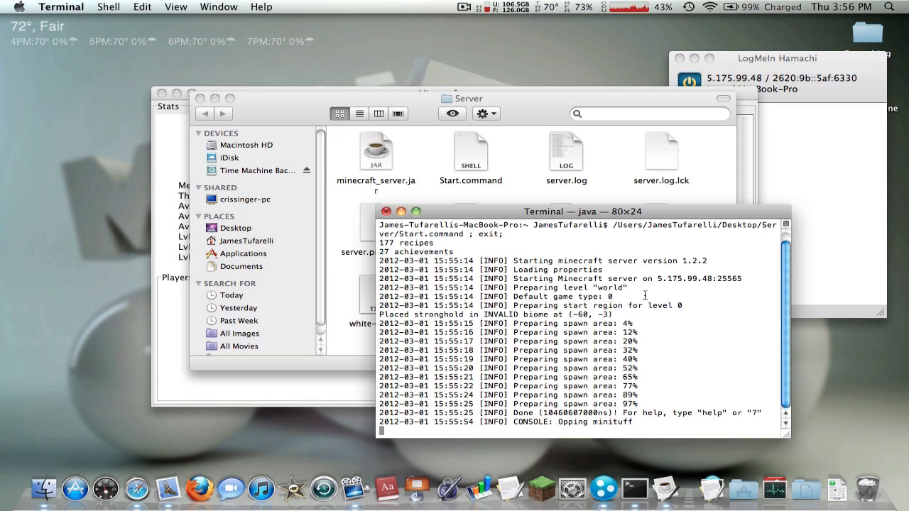
{"action": "left_click", "coordinate": [545, 462]}
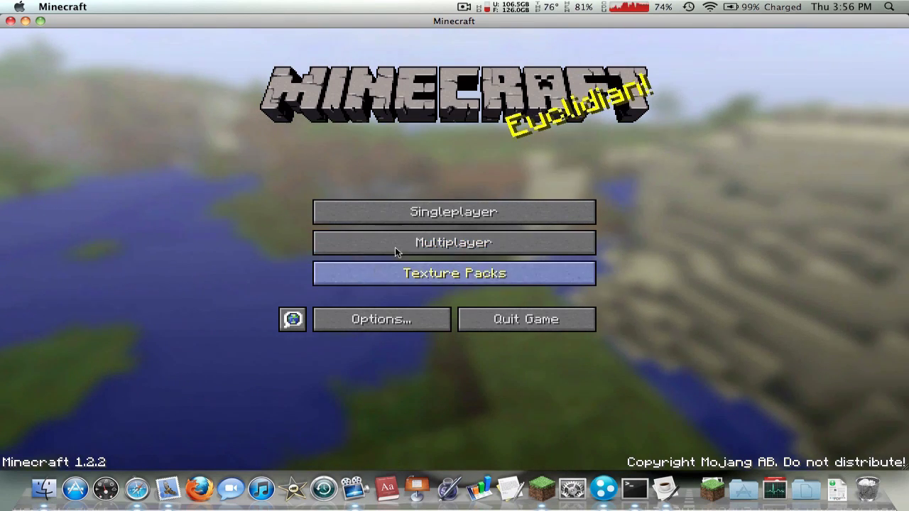
{"action": "left_click", "coordinate": [397, 242]}
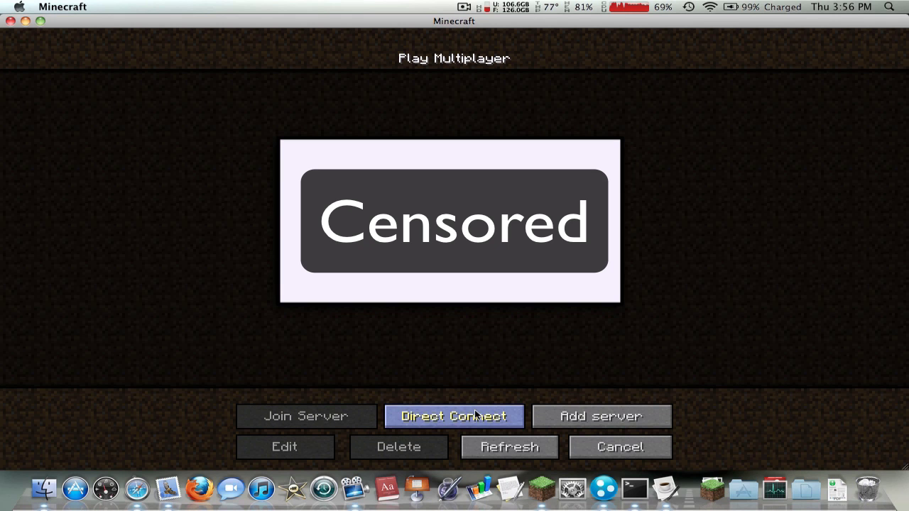
{"action": "left_click", "coordinate": [517, 422]}
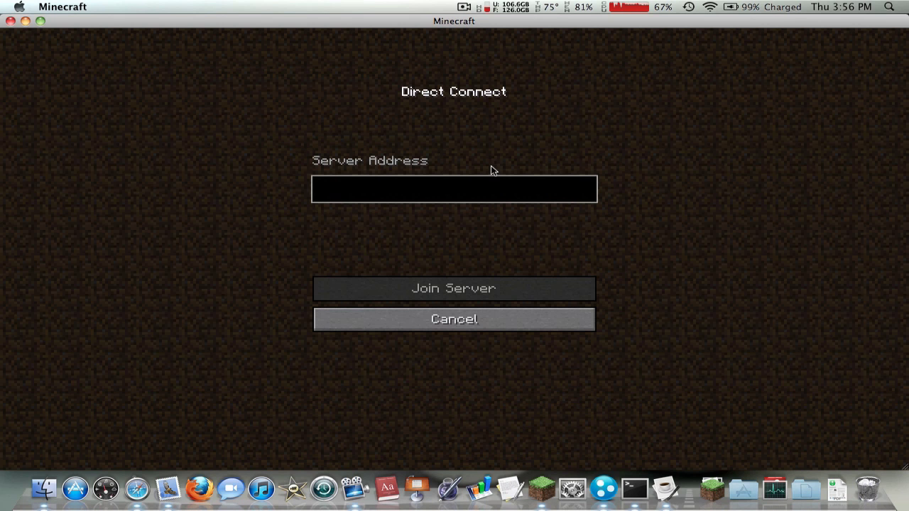
Step: Arrange the Minecraft and Hamachi windows so both are visible and enter 5.175.99.48 as the server address
{"action": "left_click_drag", "start_coordinate": [516, 22], "coordinate": [523, 266]}
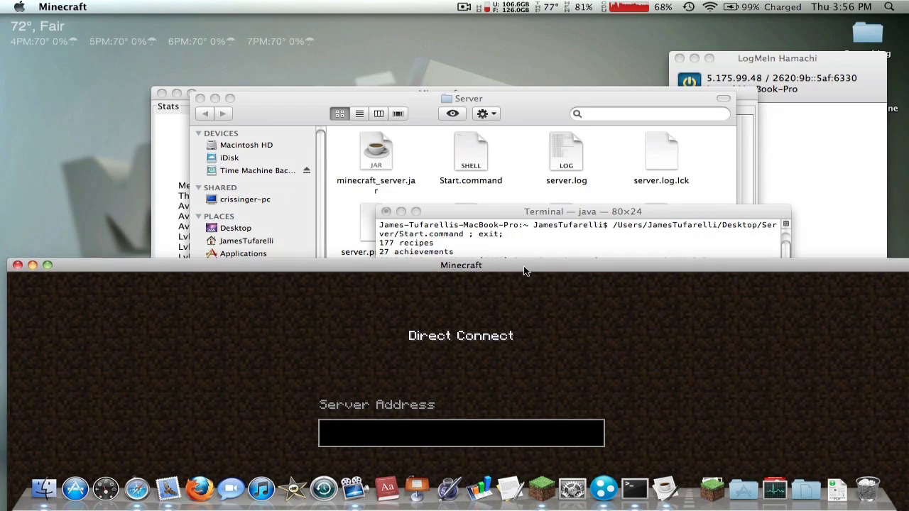
{"action": "left_click", "coordinate": [744, 71]}
{"action": "left_click_drag", "start_coordinate": [748, 67], "coordinate": [758, 27]}
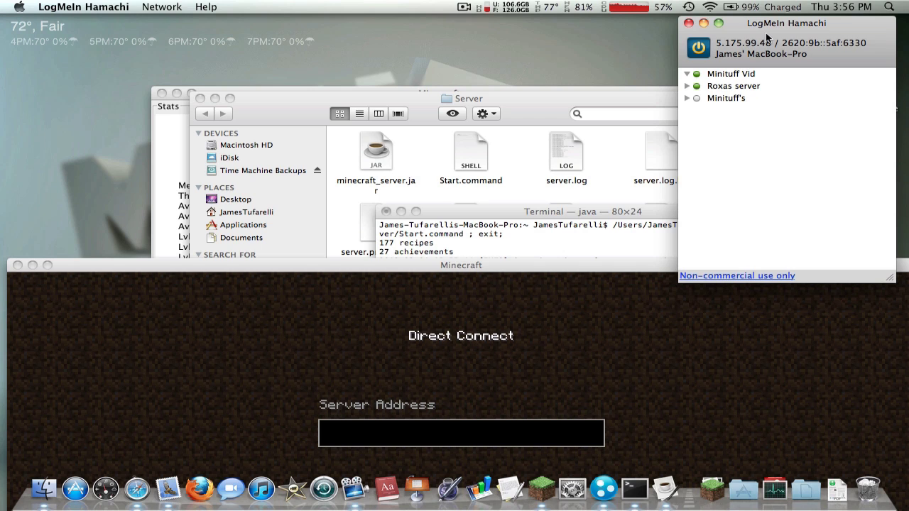
{"action": "left_click_drag", "start_coordinate": [766, 37], "coordinate": [775, 35]}
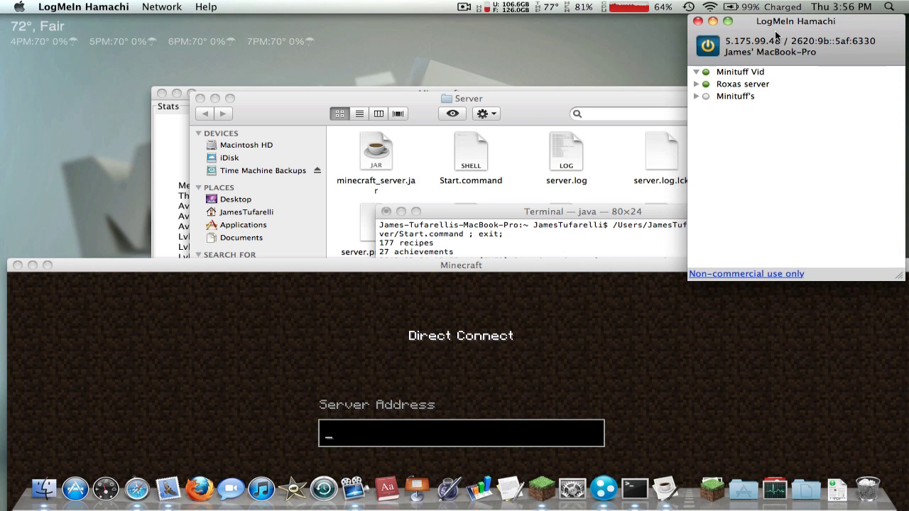
{"action": "left_click", "coordinate": [534, 433]}
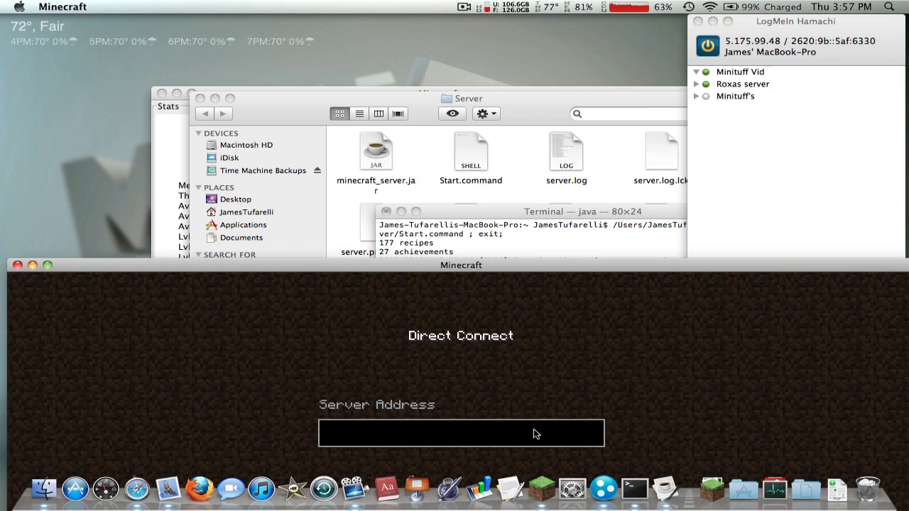
{"action": "type", "text": "5.175.99.48"}
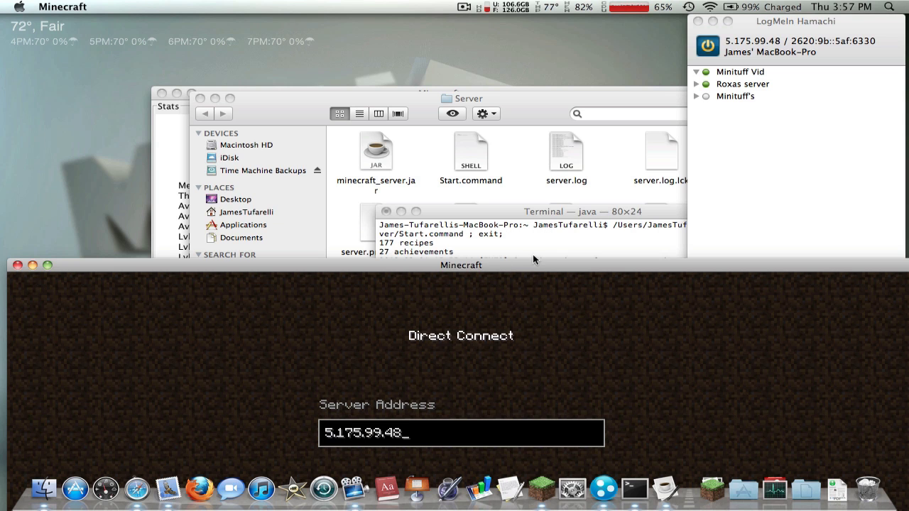
Step: Move the Minecraft window back up, join the server and walk around its world
{"action": "left_click", "coordinate": [533, 254]}
{"action": "left_click", "coordinate": [344, 266]}
{"action": "left_click_drag", "start_coordinate": [345, 266], "coordinate": [341, 18]}
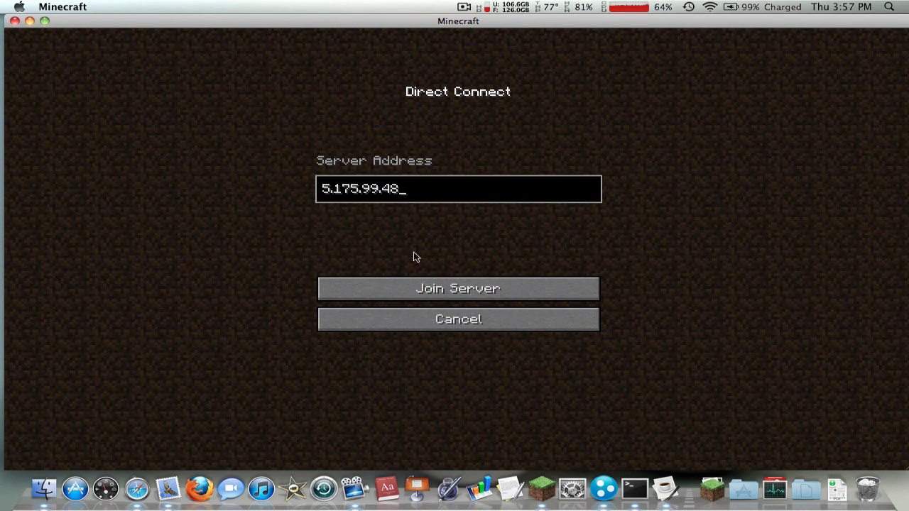
{"action": "left_click", "coordinate": [424, 292]}
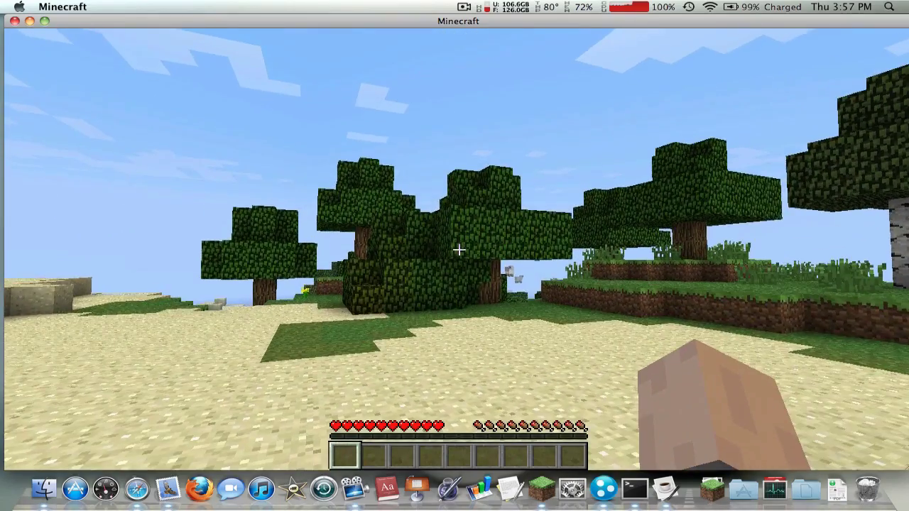
{"action": "key", "text": "w"}
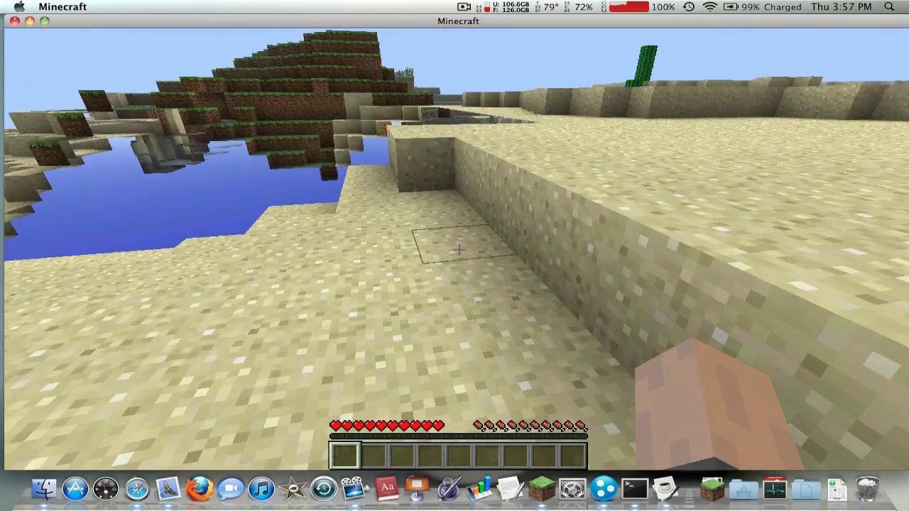
{"action": "left_click_drag", "start_coordinate": [459, 250], "coordinate": [458, 249]}
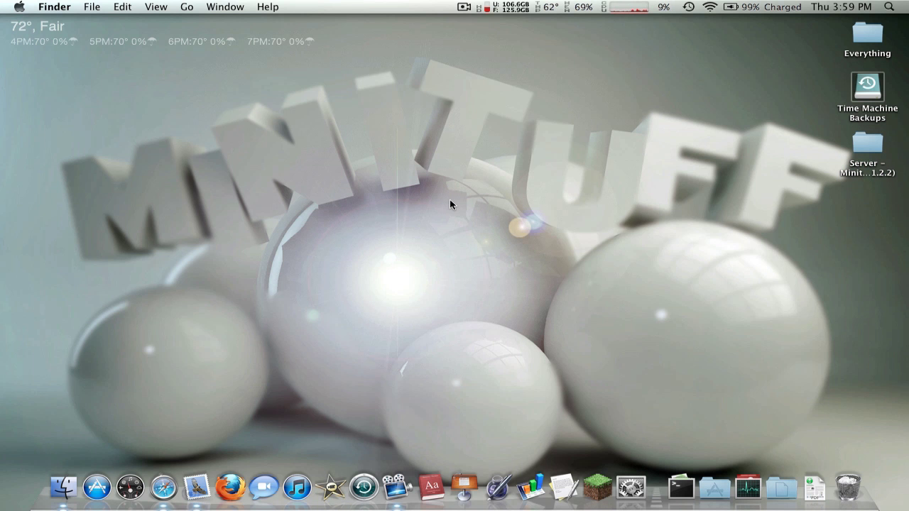
Step: Open the Minecraft 1.2.2 server folder on the desktop and compare online-mode in server.properties with the READ THIS FIRST notes
{"action": "double_click", "coordinate": [867, 146]}
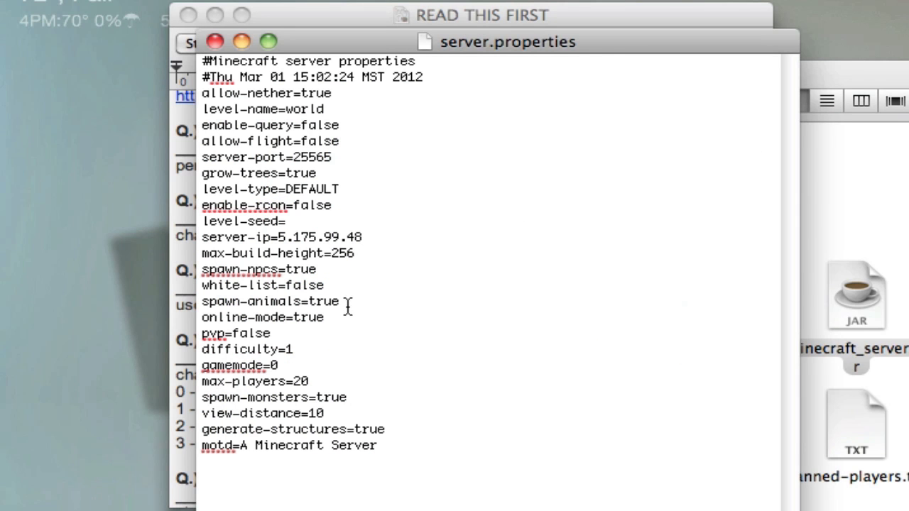
{"action": "left_click_drag", "start_coordinate": [341, 316], "coordinate": [294, 325]}
{"action": "left_click", "coordinate": [571, 10]}
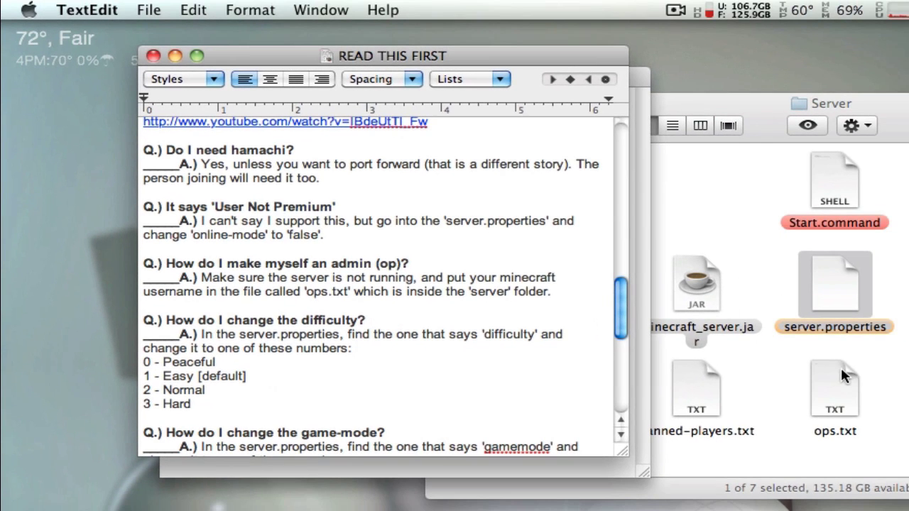
Step: View the operator list in ops.txt, close it and return to the READ THIS FIRST notes
{"action": "double_click", "coordinate": [840, 369]}
{"action": "key", "text": "super+w"}
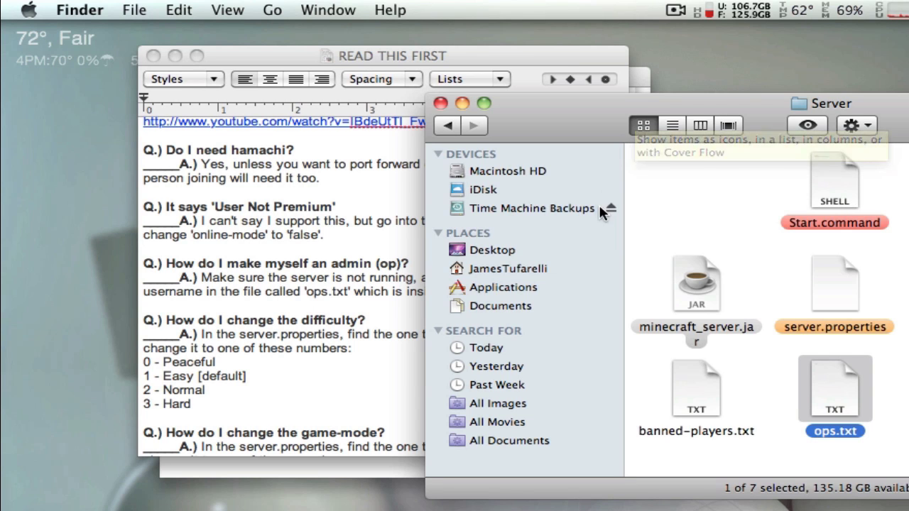
{"action": "left_click", "coordinate": [376, 259]}
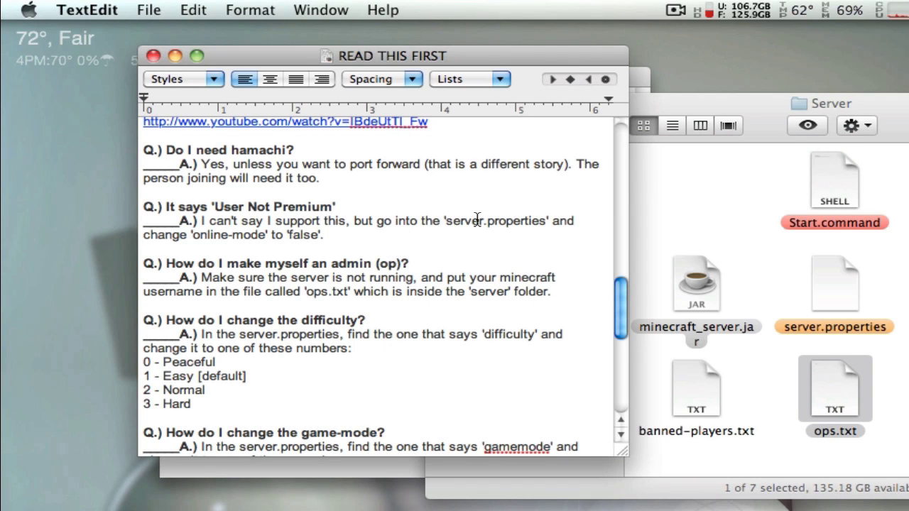
Step: Place READ THIS FIRST beside server.properties and examine the online-mode and difficulty lines in the properties file
{"action": "left_click_drag", "start_coordinate": [510, 48], "coordinate": [516, 54]}
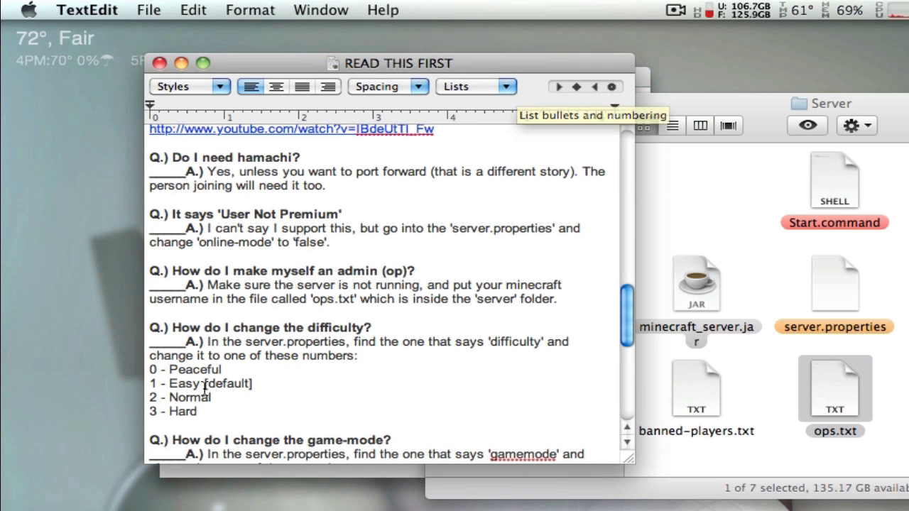
{"action": "left_click_drag", "start_coordinate": [348, 63], "coordinate": [739, 62]}
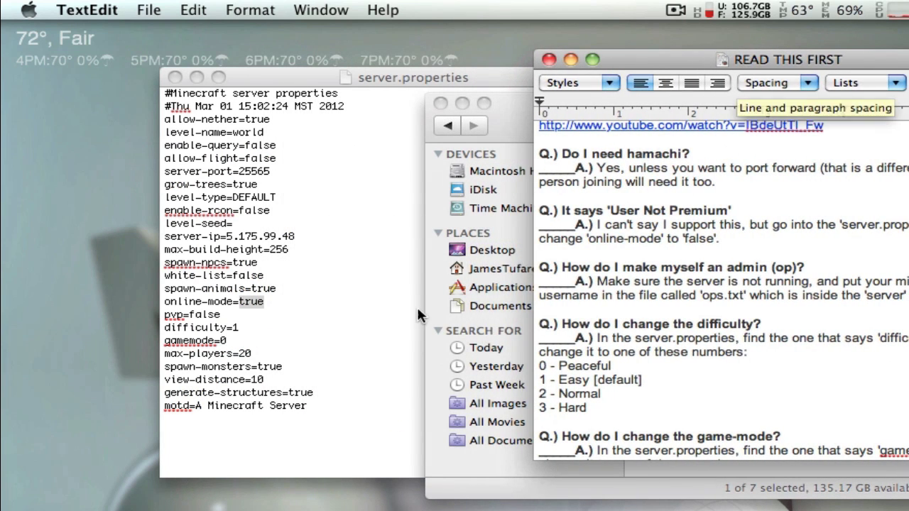
{"action": "left_click", "coordinate": [330, 299]}
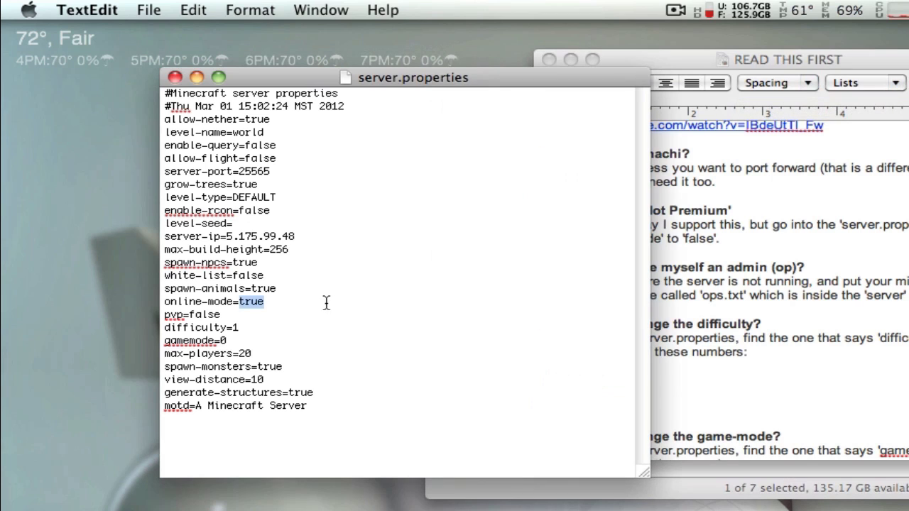
{"action": "left_click", "coordinate": [251, 329]}
{"action": "left_click_drag", "start_coordinate": [838, 64], "coordinate": [908, 64]}
{"action": "left_click", "coordinate": [342, 353]}
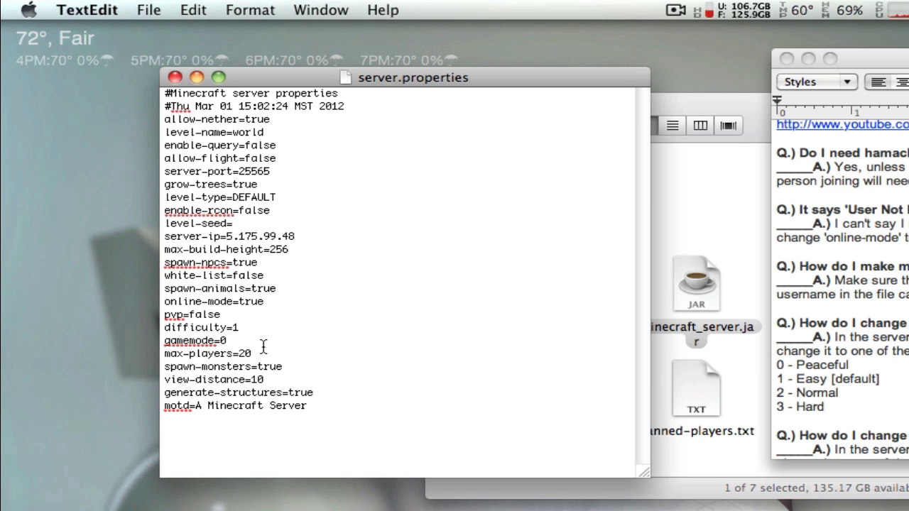
Step: Read the game-mode answer in READ THIS FIRST and locate the gamemode line in server.properties
{"action": "scroll", "coordinate": [896, 355], "scroll_direction": "down", "scroll_amount": 10}
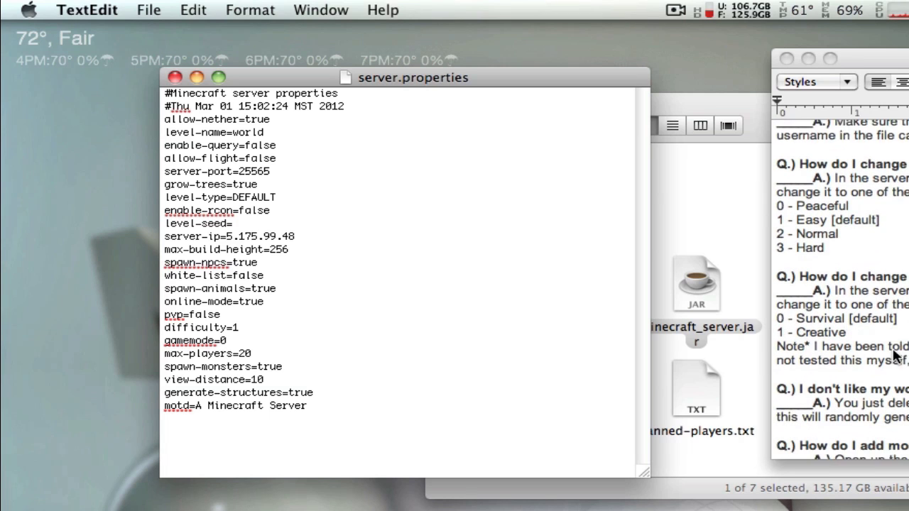
{"action": "scroll", "coordinate": [896, 357], "scroll_direction": "down", "scroll_amount": 1}
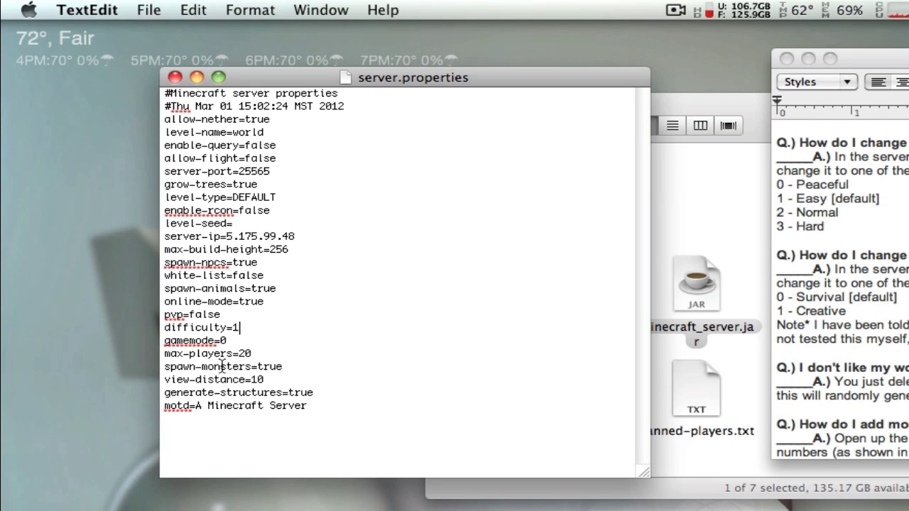
{"action": "left_click", "coordinate": [236, 345]}
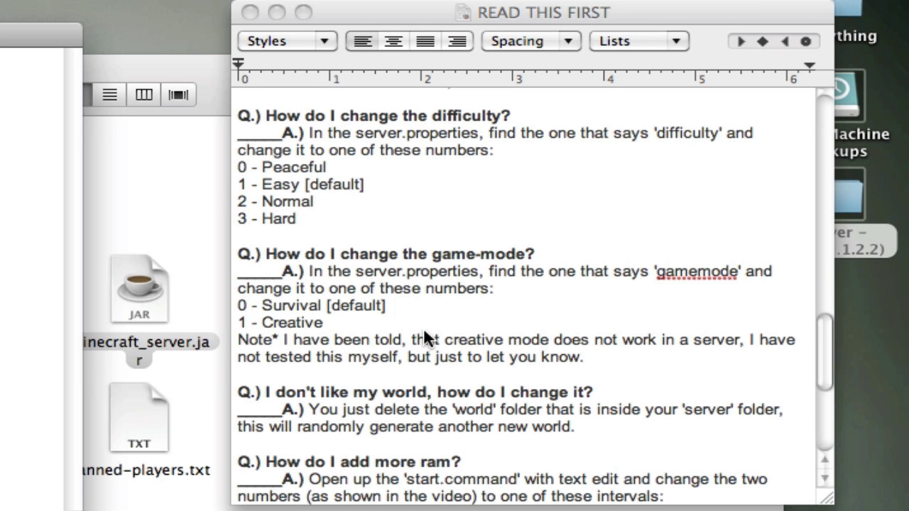
Step: Read the READ THIS FIRST answers about changing the world and adding RAM, and bring the Server folder forward
{"action": "scroll", "coordinate": [425, 332], "scroll_direction": "down", "scroll_amount": 10}
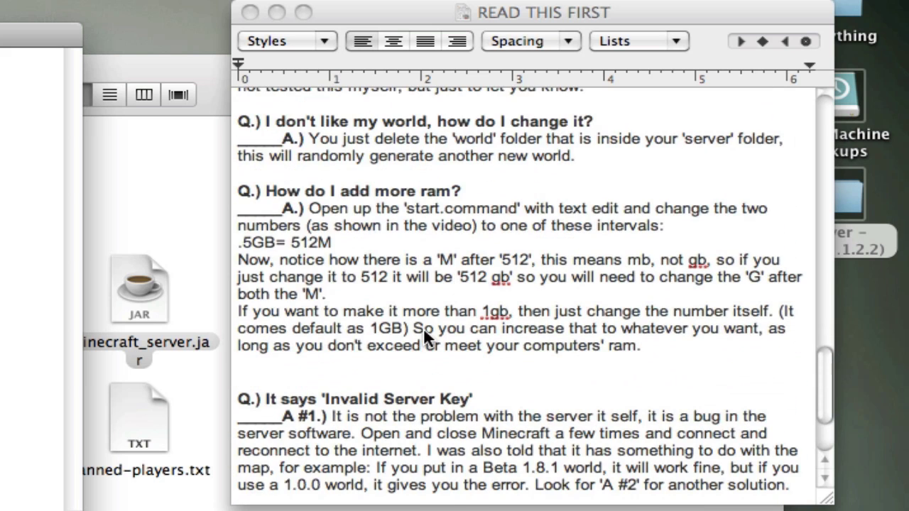
{"action": "scroll", "coordinate": [424, 335], "scroll_direction": "down", "scroll_amount": 1}
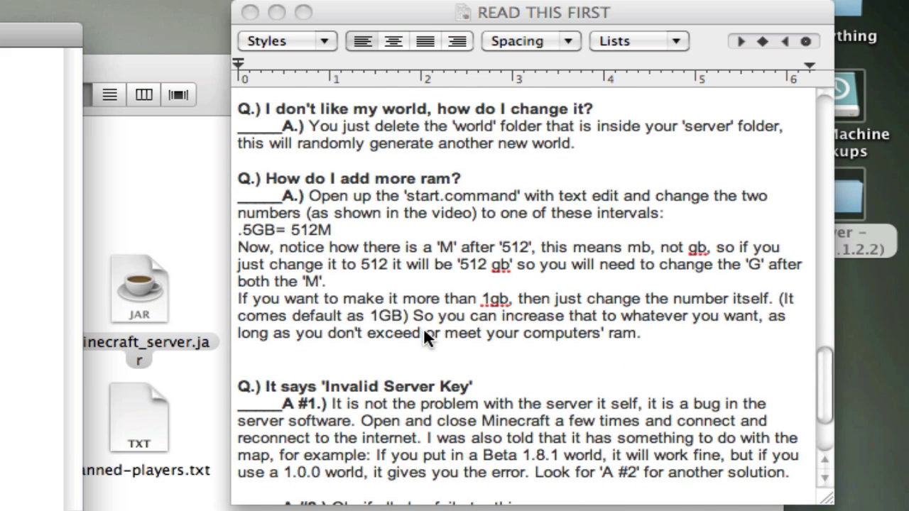
{"action": "left_click", "coordinate": [130, 222]}
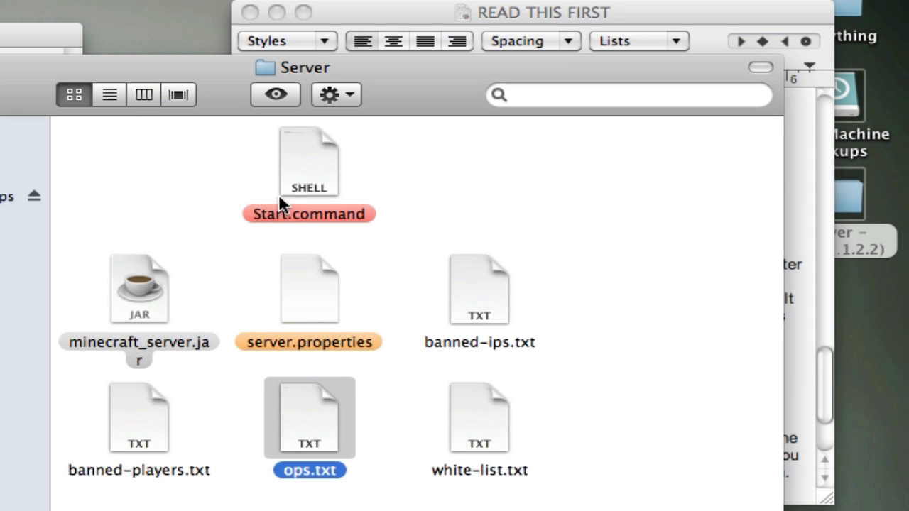
Step: Open Start.command from the Server folder in TextEdit to view its Java launch line
{"action": "right_click", "coordinate": [316, 152]}
{"action": "mouse_move", "coordinate": [345, 183]}
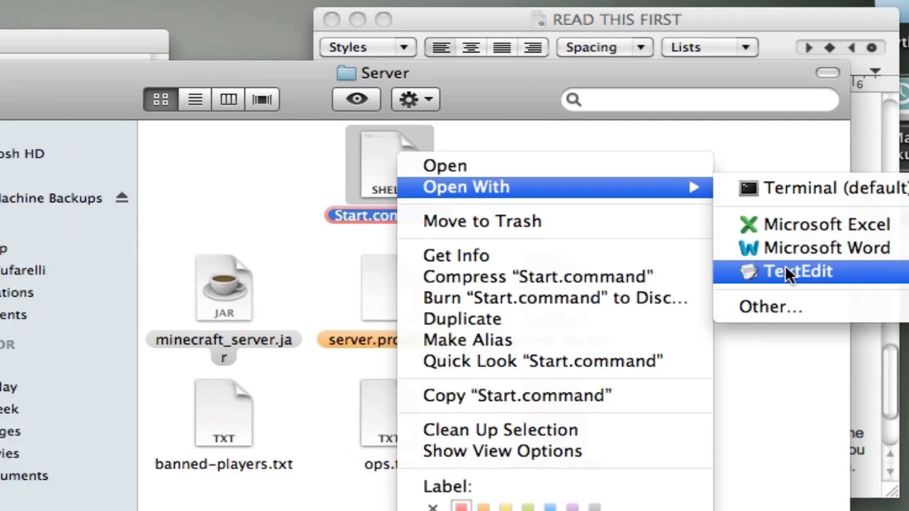
{"action": "left_click", "coordinate": [729, 271]}
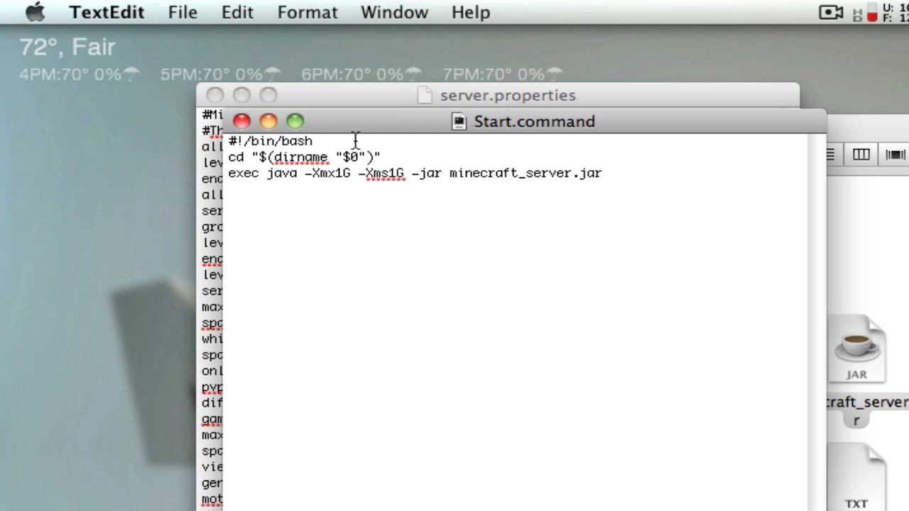
Step: Show the Mac's system information beside Start.command and compare the installed memory with the -Xmx and -Xms values
{"action": "left_click", "coordinate": [35, 13]}
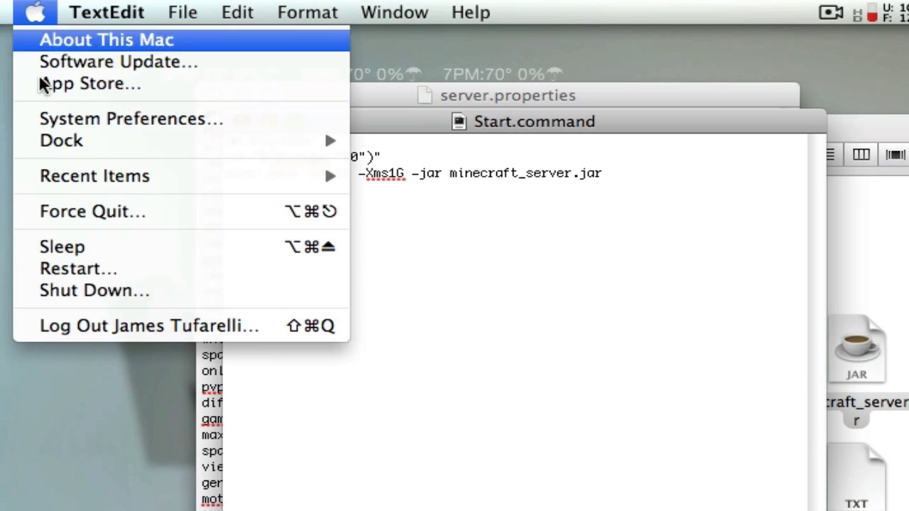
{"action": "left_click", "coordinate": [74, 39]}
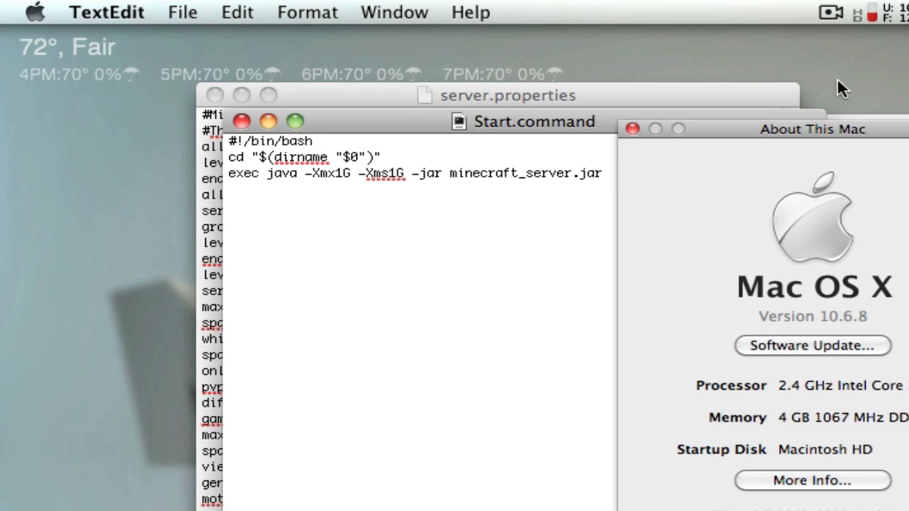
{"action": "left_click_drag", "start_coordinate": [820, 131], "coordinate": [763, 66]}
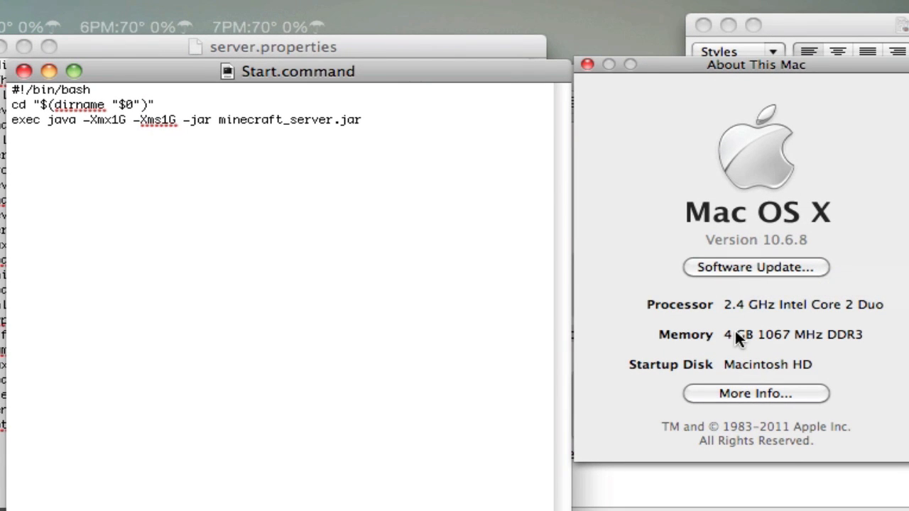
{"action": "left_click", "coordinate": [170, 120]}
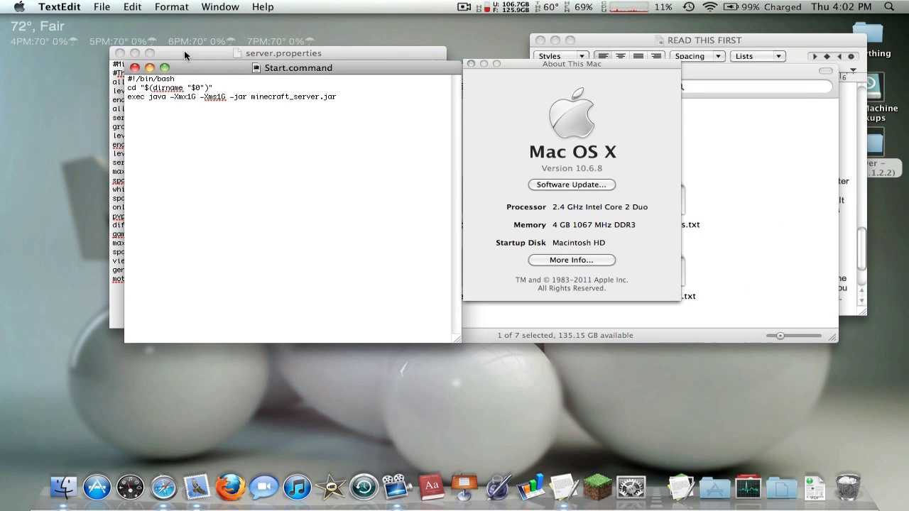
Step: Review the READ THIS FIRST answer about adding RAM alongside Start.command and the Mac's memory information, and close those two windows
{"action": "left_click", "coordinate": [187, 55]}
{"action": "left_click", "coordinate": [728, 132]}
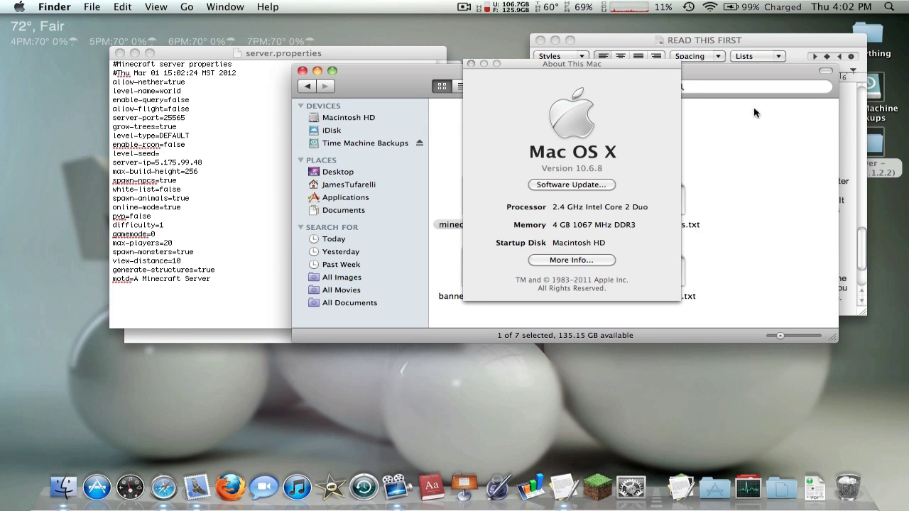
{"action": "left_click", "coordinate": [747, 41]}
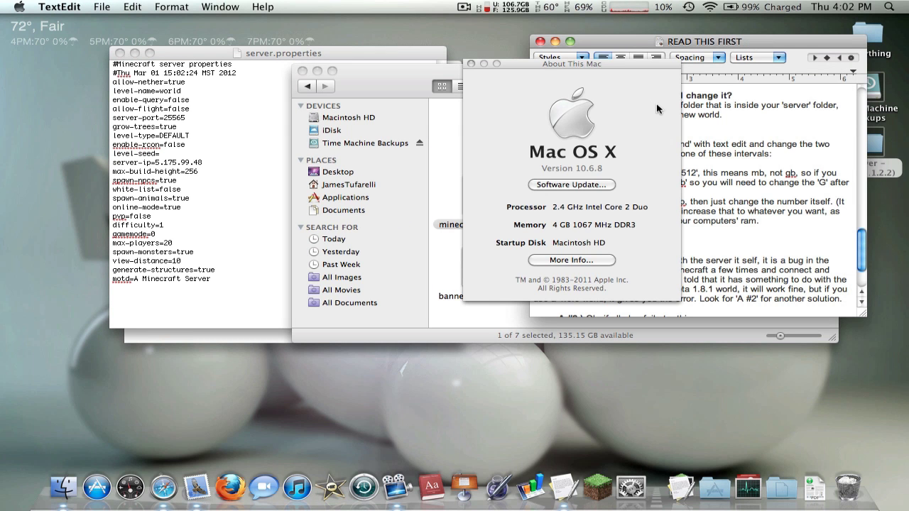
{"action": "left_click_drag", "start_coordinate": [640, 61], "coordinate": [494, 101]}
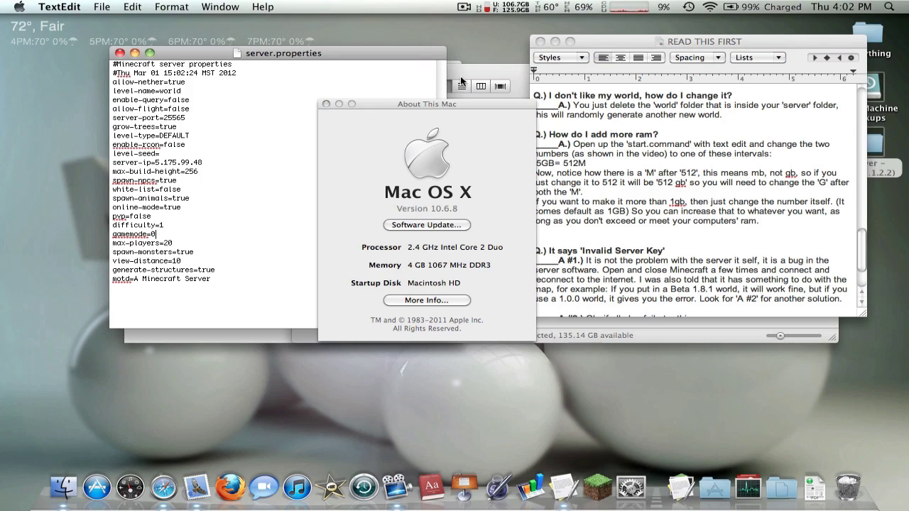
{"action": "key", "text": "F3"}
{"action": "left_click", "coordinate": [314, 170]}
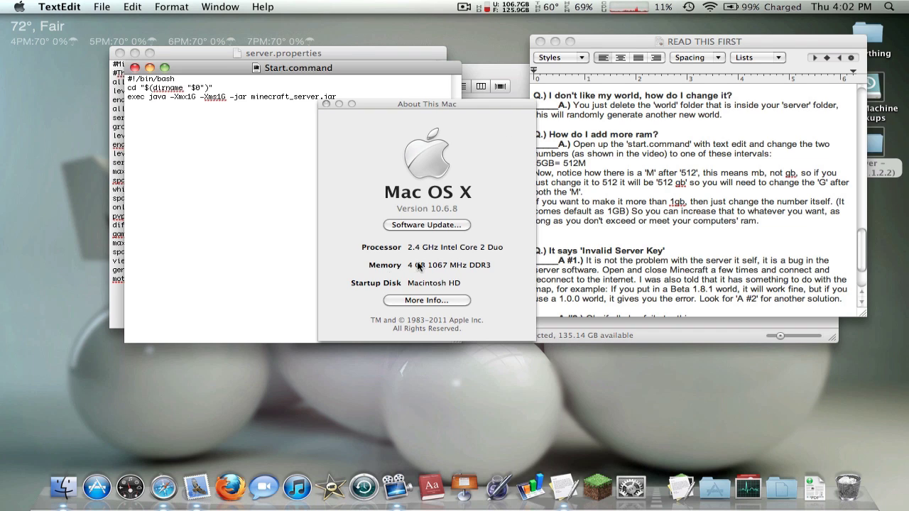
{"action": "left_click", "coordinate": [326, 104]}
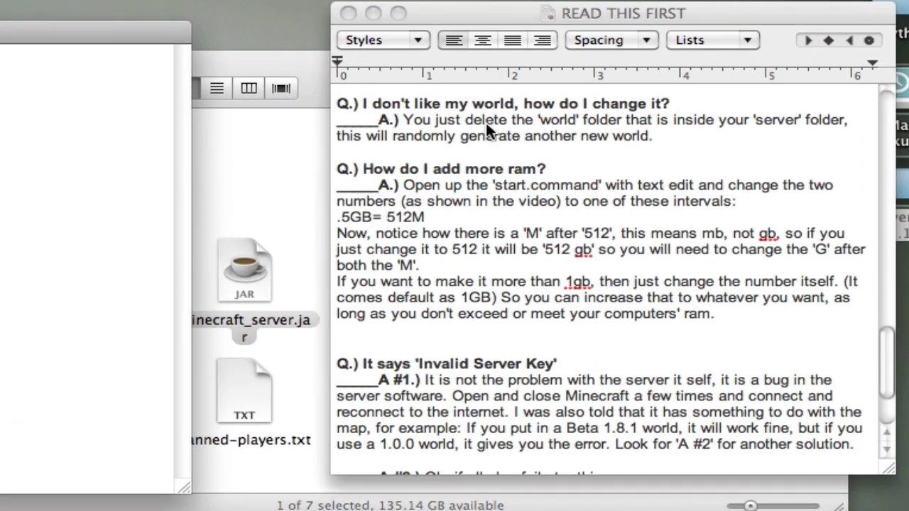
Step: Read the 'Invalid Server Key' answers, video link and extra links in READ THIS FIRST, and glance back over its opening instructions
{"action": "left_click", "coordinate": [598, 257]}
{"action": "scroll", "coordinate": [598, 257], "scroll_direction": "down", "scroll_amount": 5}
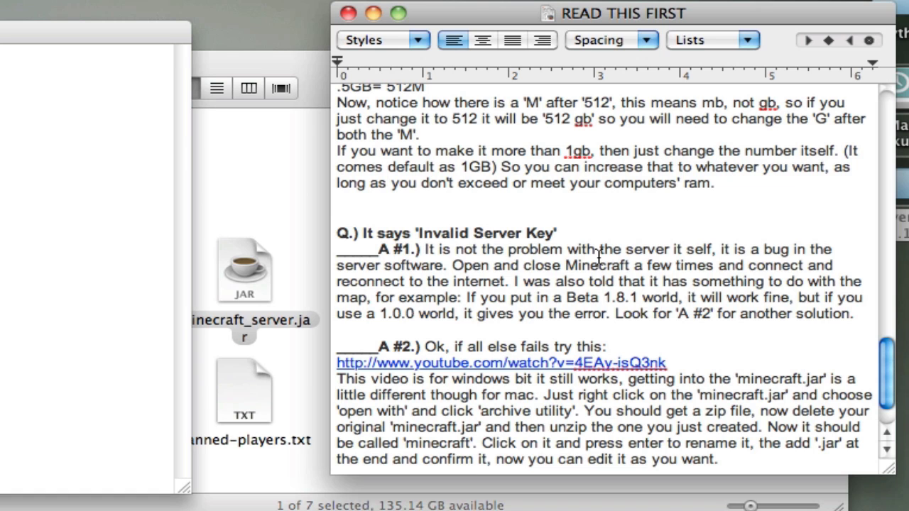
{"action": "scroll", "coordinate": [599, 257], "scroll_direction": "down", "scroll_amount": 5}
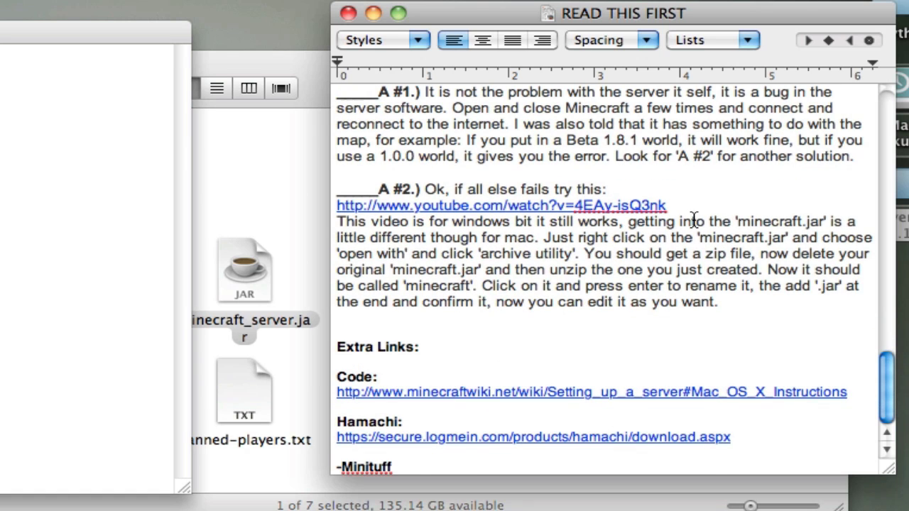
{"action": "left_click_drag", "start_coordinate": [692, 214], "coordinate": [661, 211]}
{"action": "left_click_drag", "start_coordinate": [500, 204], "coordinate": [338, 205]}
{"action": "left_click_drag", "start_coordinate": [425, 205], "coordinate": [612, 222]}
{"action": "key", "text": "super+z"}
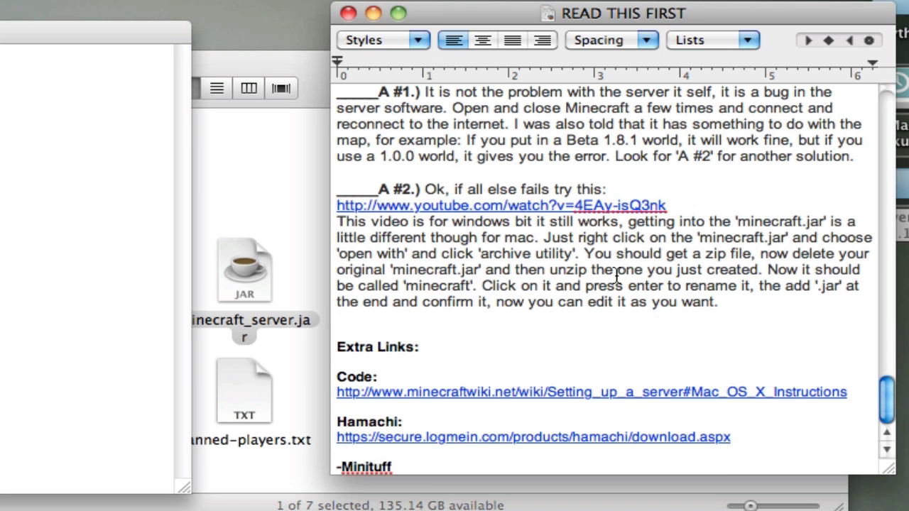
{"action": "scroll", "coordinate": [702, 306], "scroll_direction": "up", "scroll_amount": 15}
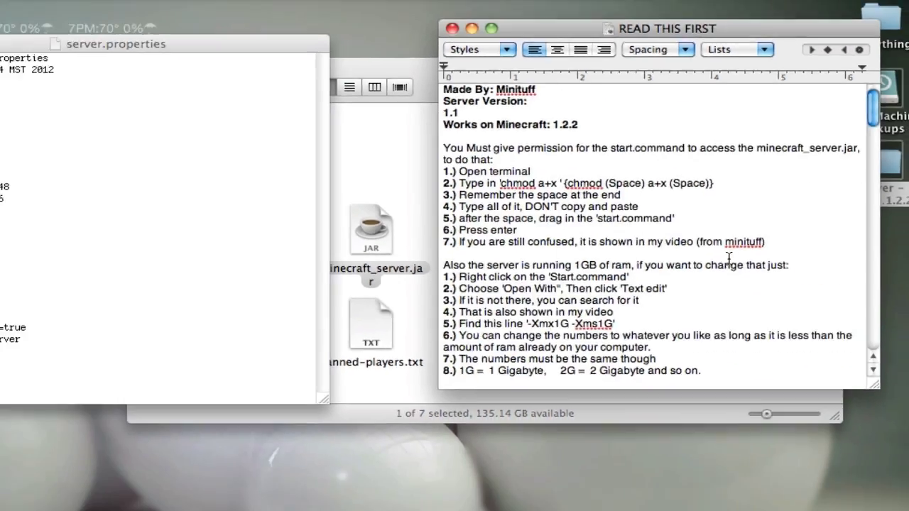
{"action": "scroll", "coordinate": [728, 257], "scroll_direction": "down", "scroll_amount": 15}
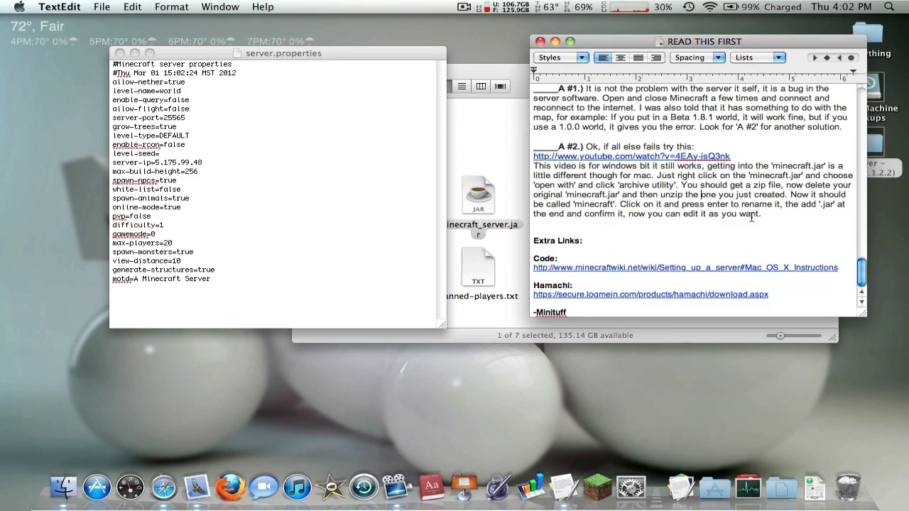